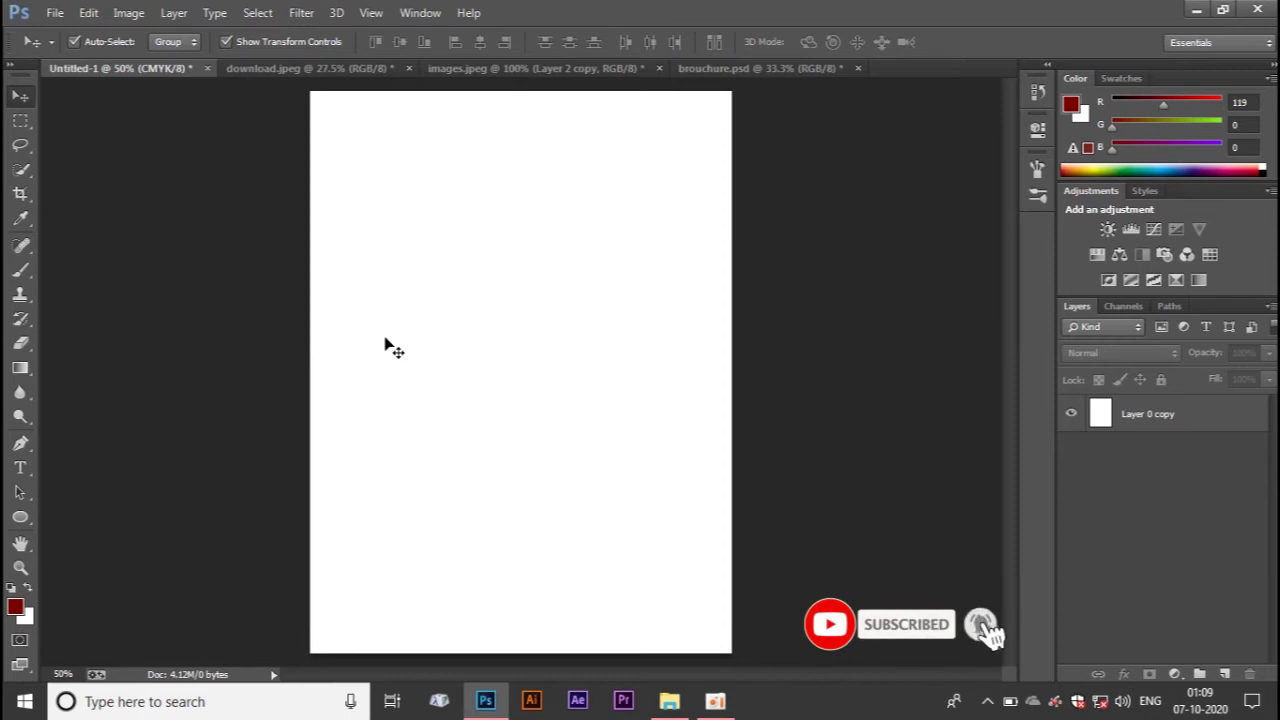
Bring the strawberry from download.jpeg into Untitled-1, enlarge it to fill the canvas and tilt it about 6°
click(250, 68)
mouse_move(515, 365)
mouse_down()
mouse_move(175, 66)
mouse_move(423, 237)
mouse_move(552, 444)
mouse_up()
key(ctrl+t)
drag(480, 211, 535, 356)
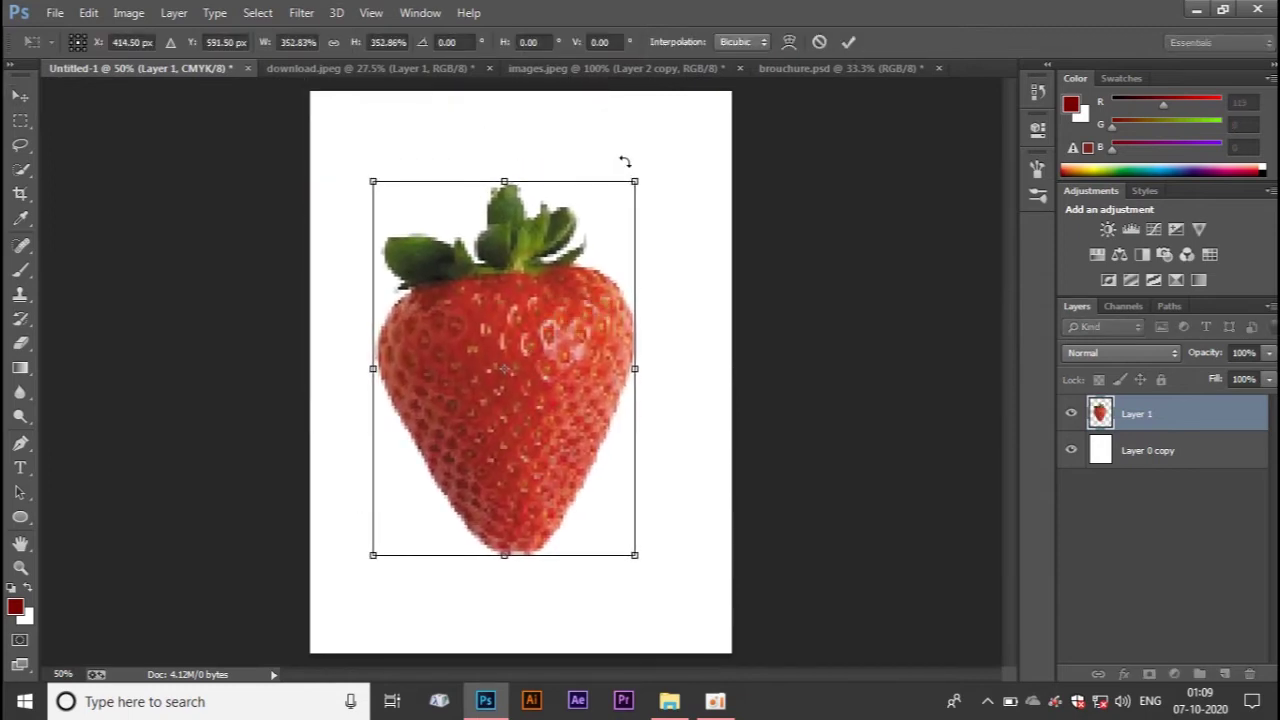
drag(640, 162, 637, 160)
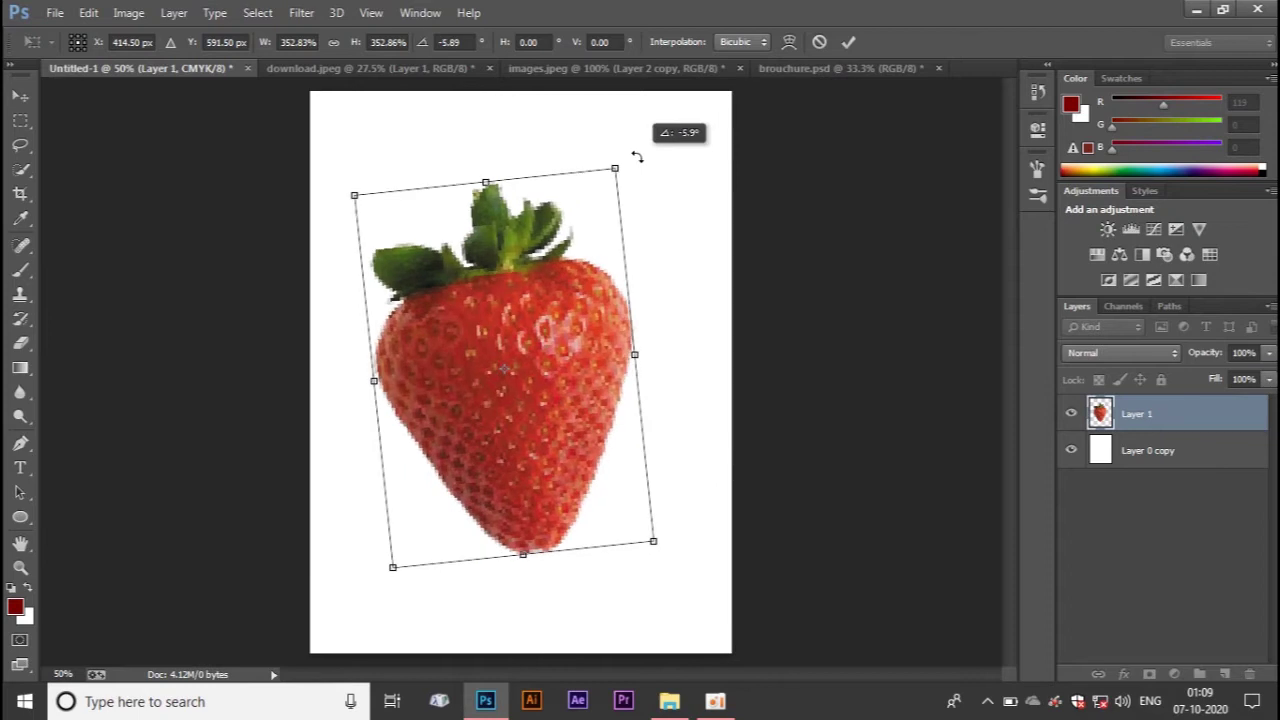
drag(556, 380, 556, 395)
key(Return)
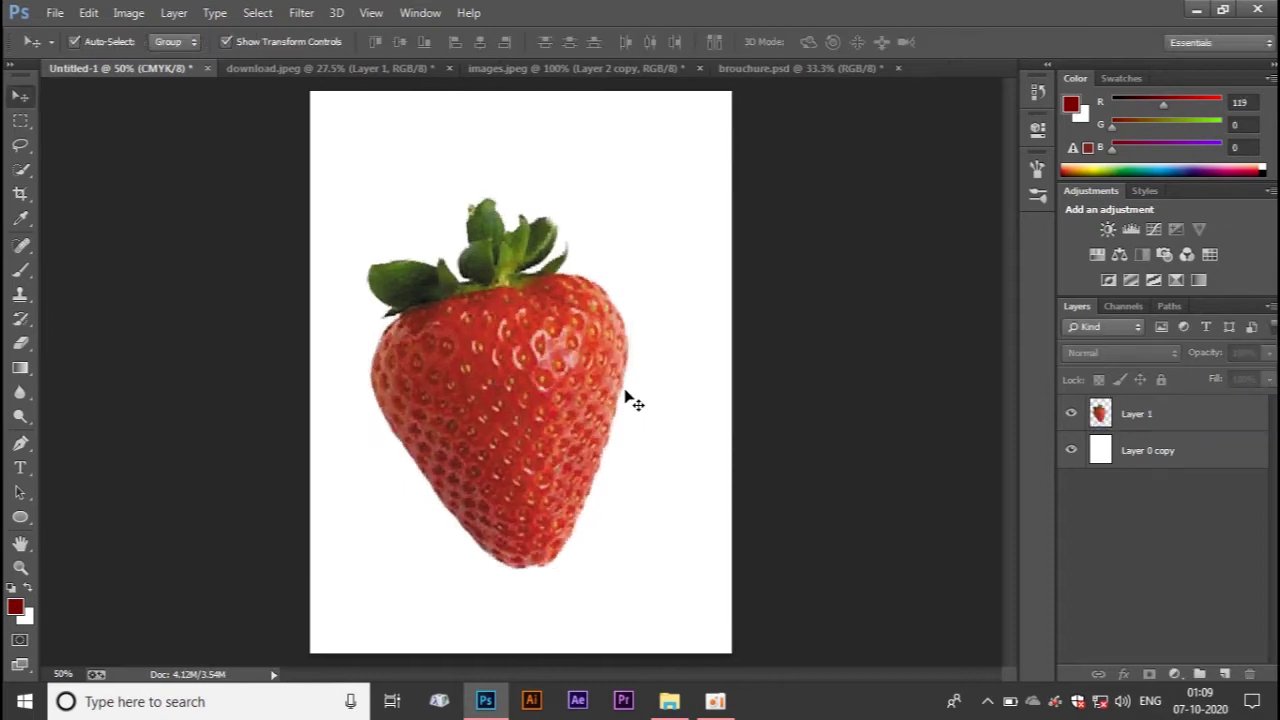
Stretch the strawberry slightly taller, rotate it a bit counter-clockwise and reposition it on the canvas
drag(507, 571, 506, 585)
key(Return)
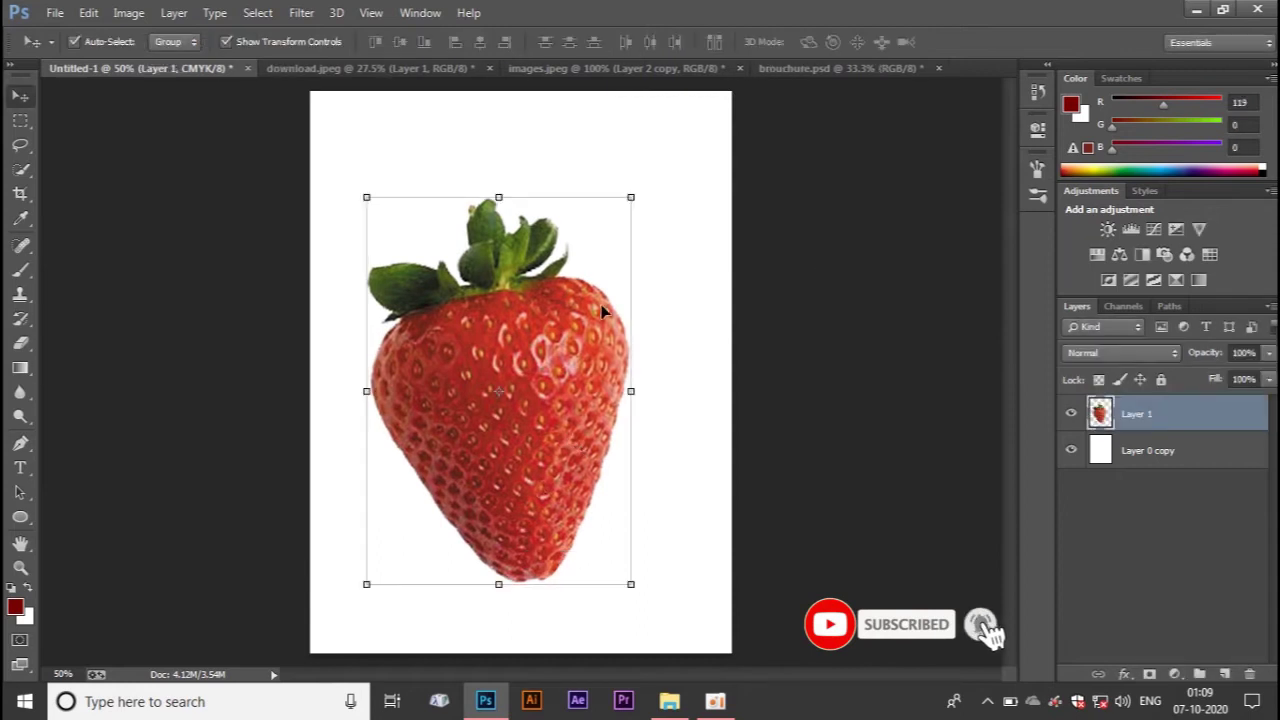
click(655, 197)
drag(655, 197, 643, 189)
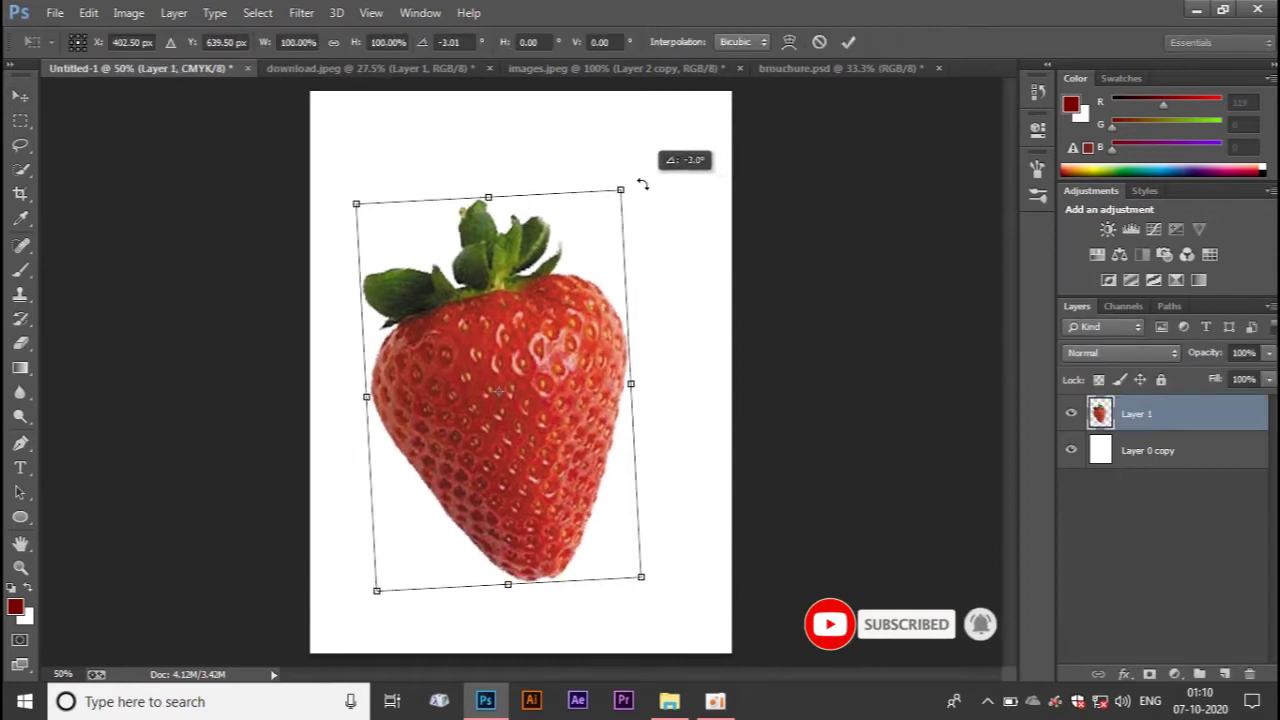
key(Return)
drag(573, 391, 539, 425)
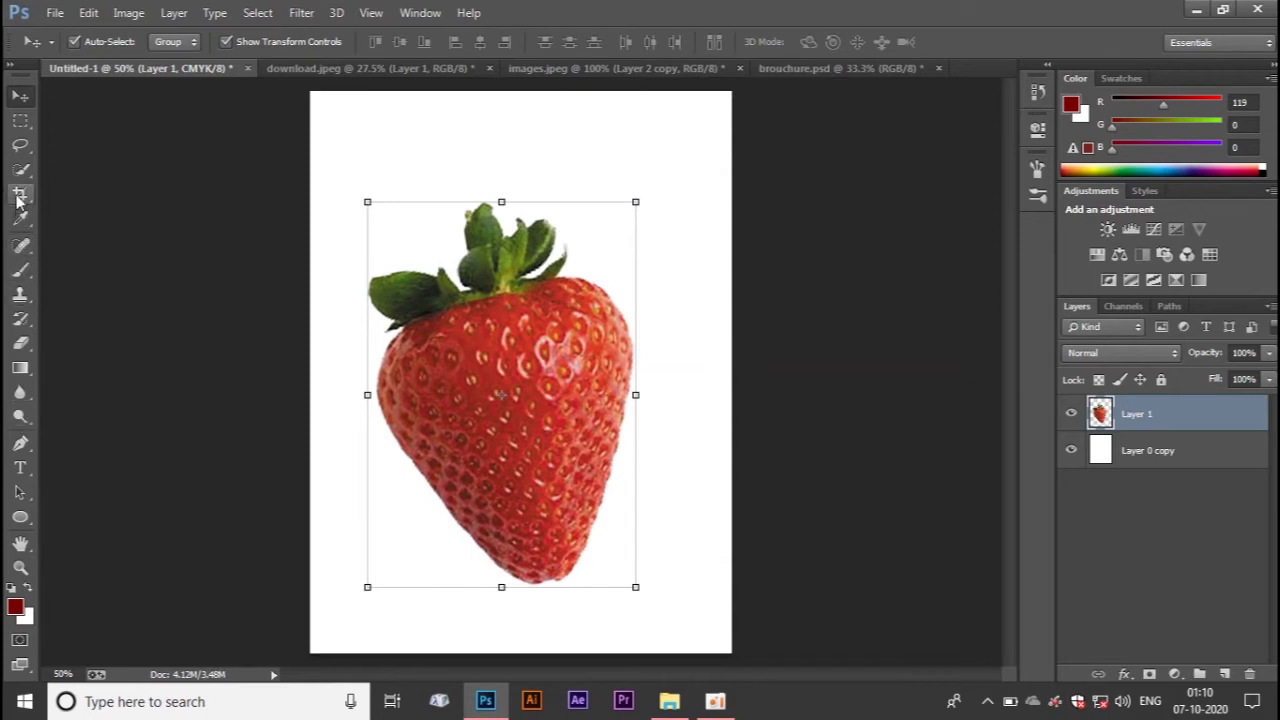
click(20, 445)
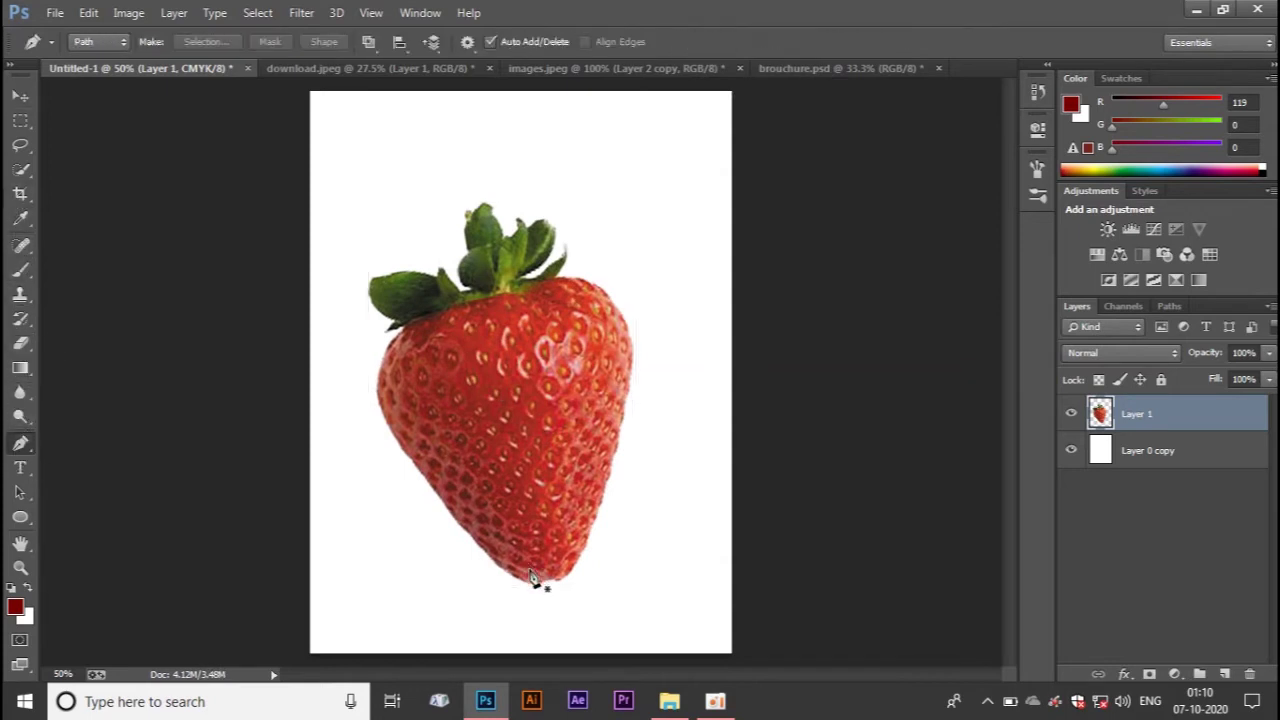
Trace a curved Pen outline around the strawberry's upper part
click(511, 559)
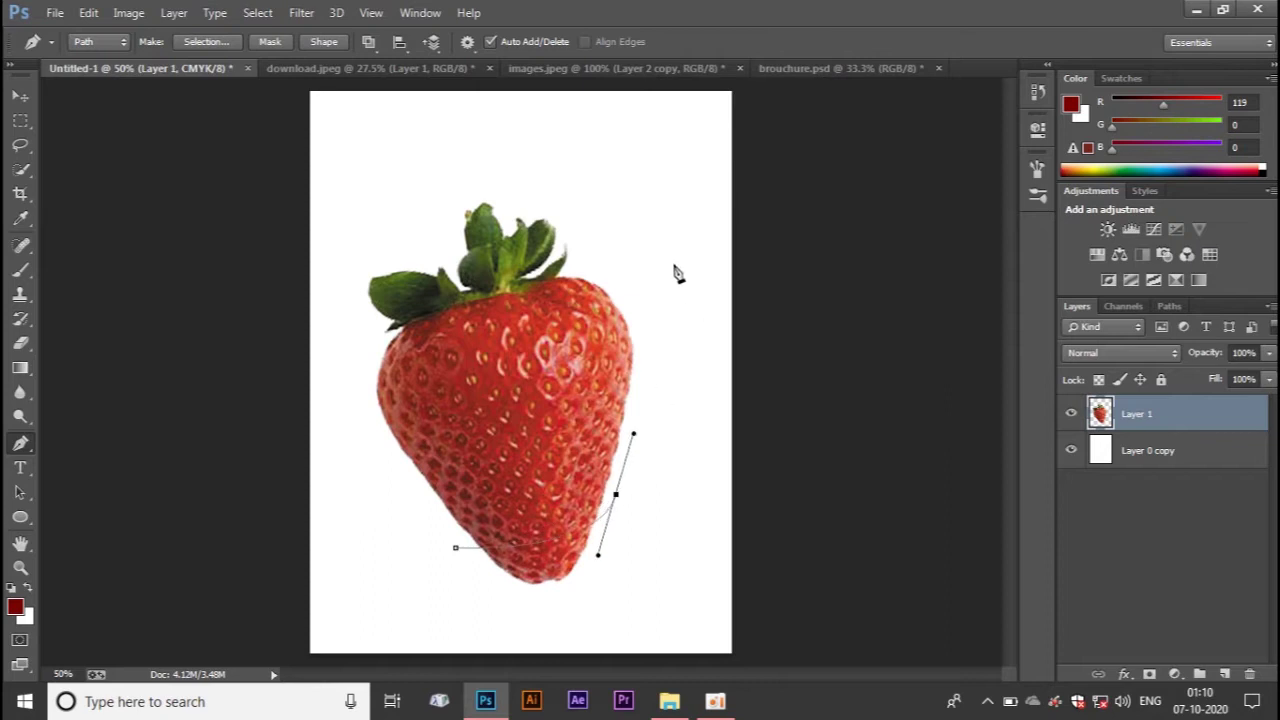
drag(596, 195, 668, 216)
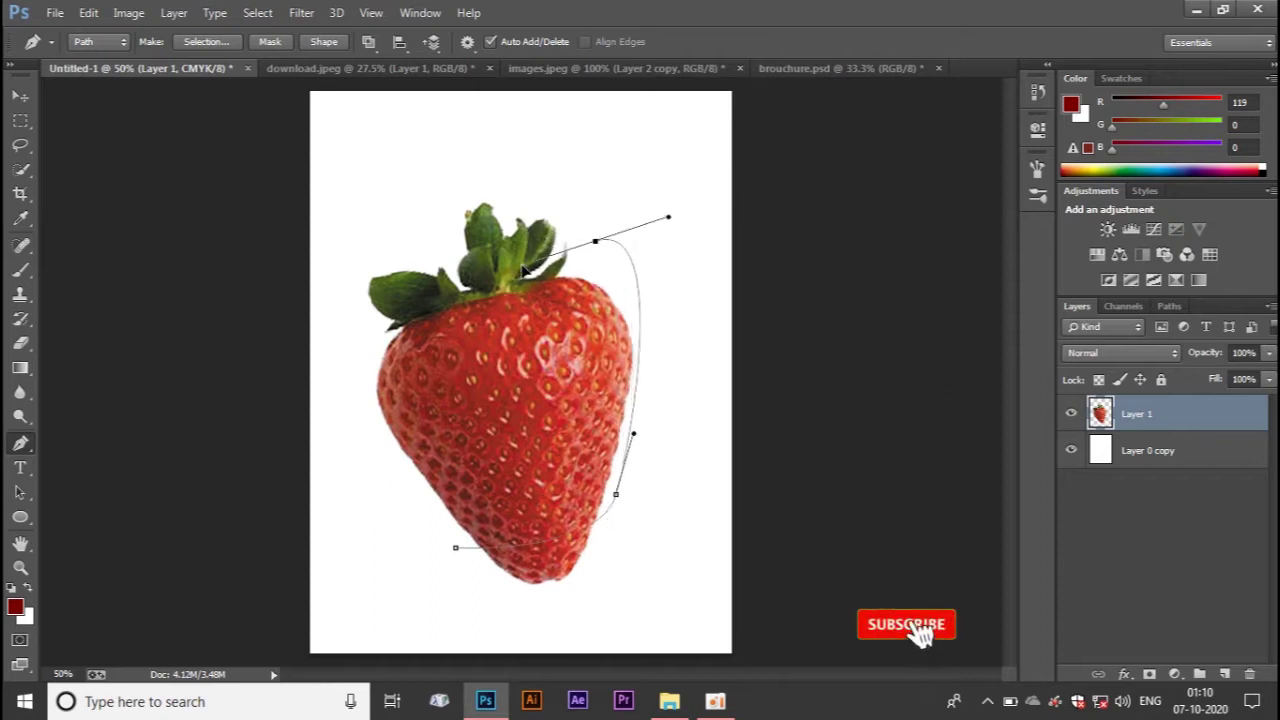
mouse_move(555, 155)
mouse_down()
mouse_move(443, 157)
mouse_move(340, 300)
mouse_up()
click(337, 365)
drag(396, 492, 407, 524)
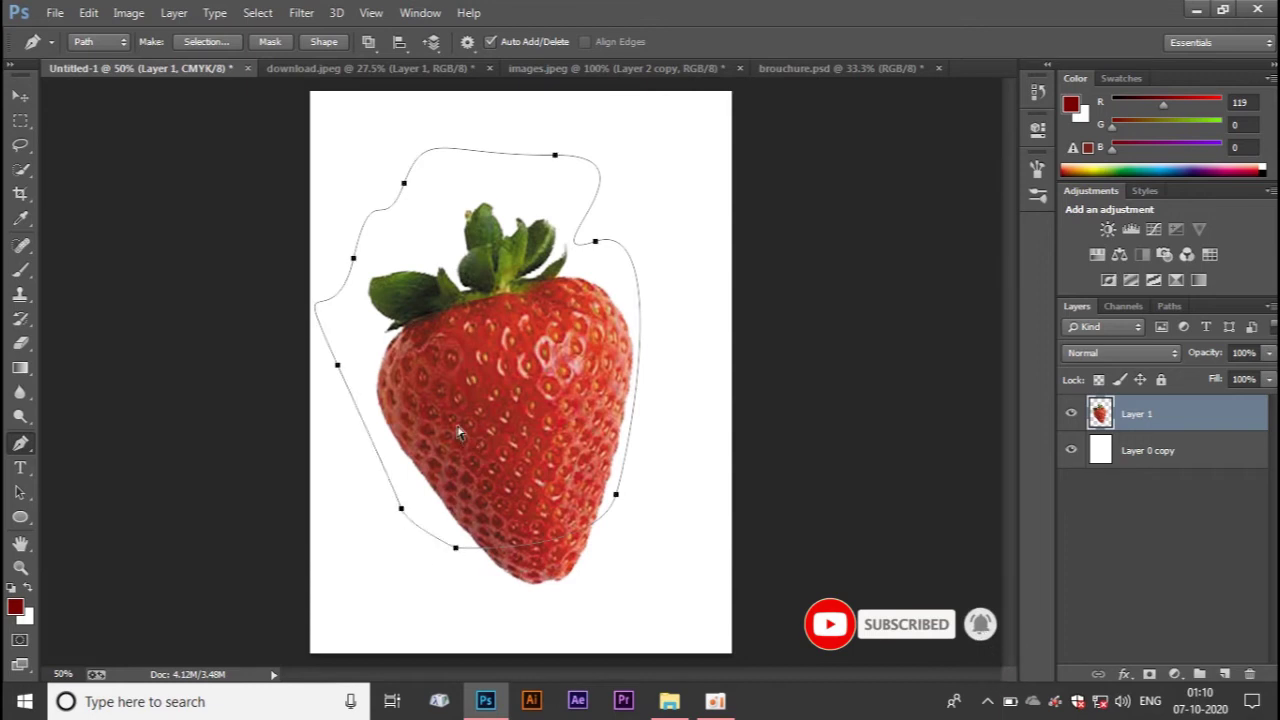
key(ctrl+h)
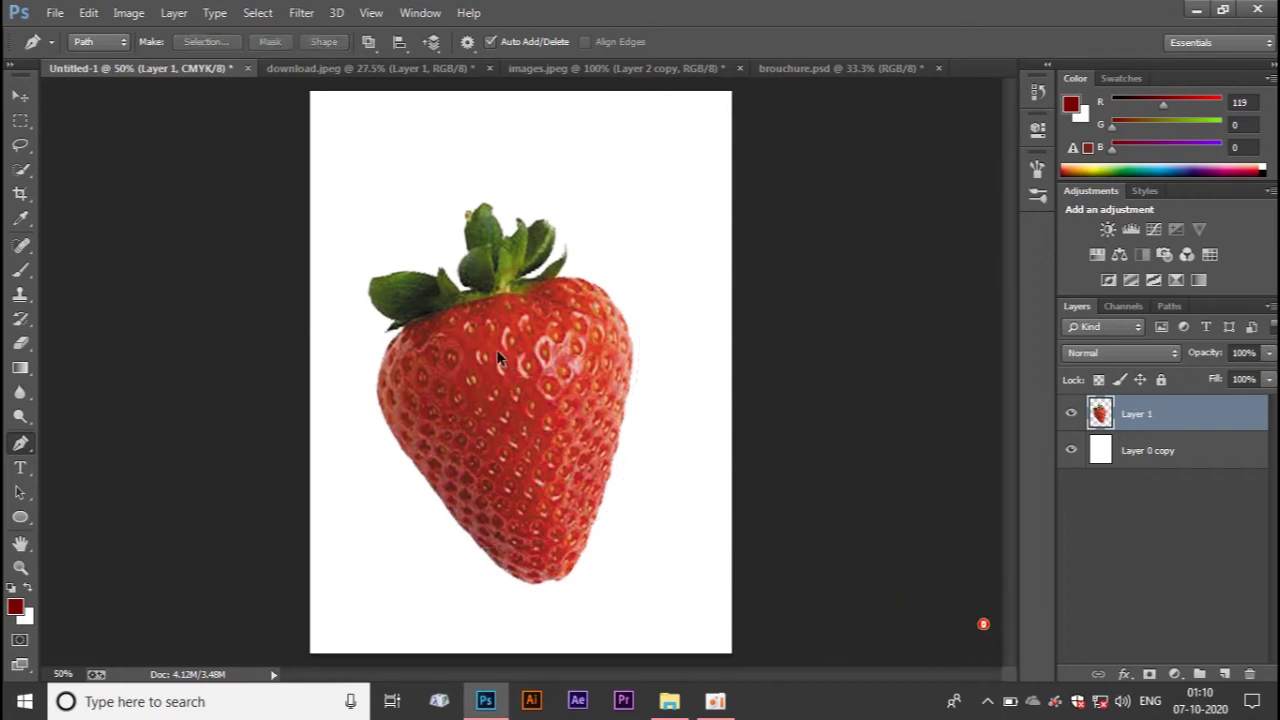
key(ctrl+h)
Turn the outline into an unfeathered selection and cut the upper part onto its own layer
right_click(552, 198)
click(635, 271)
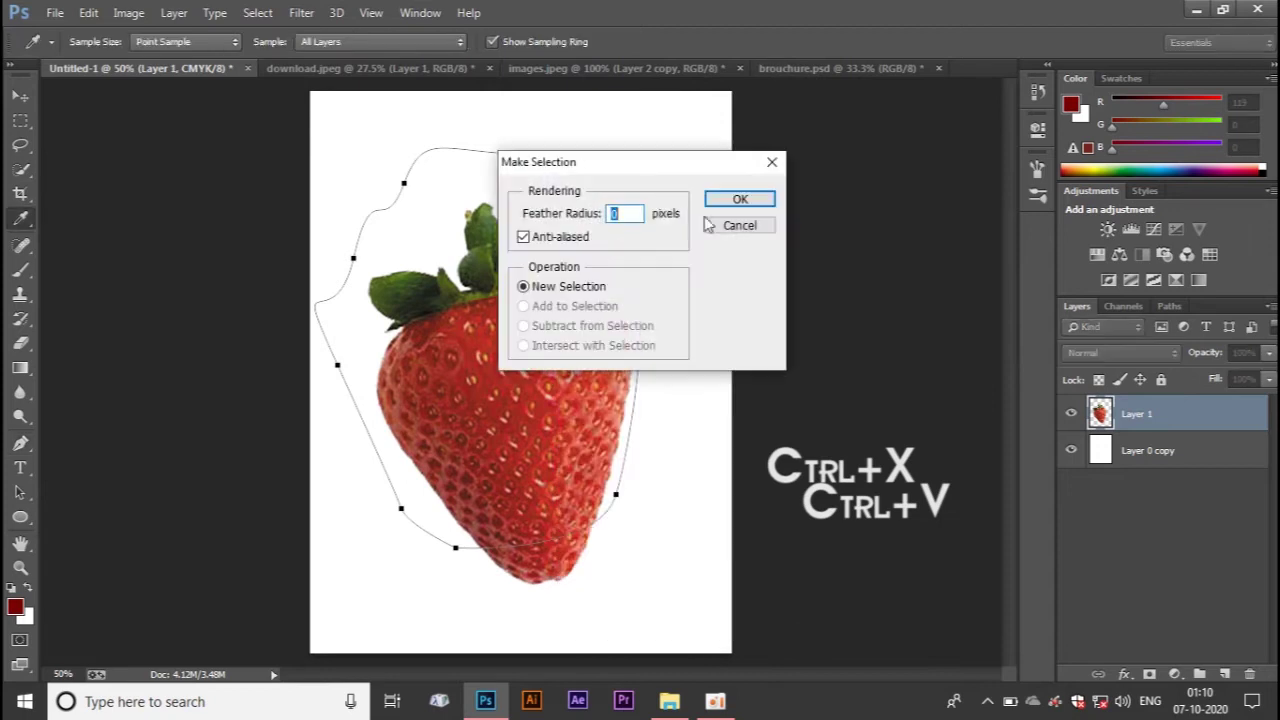
click(738, 200)
key(ctrl+x)
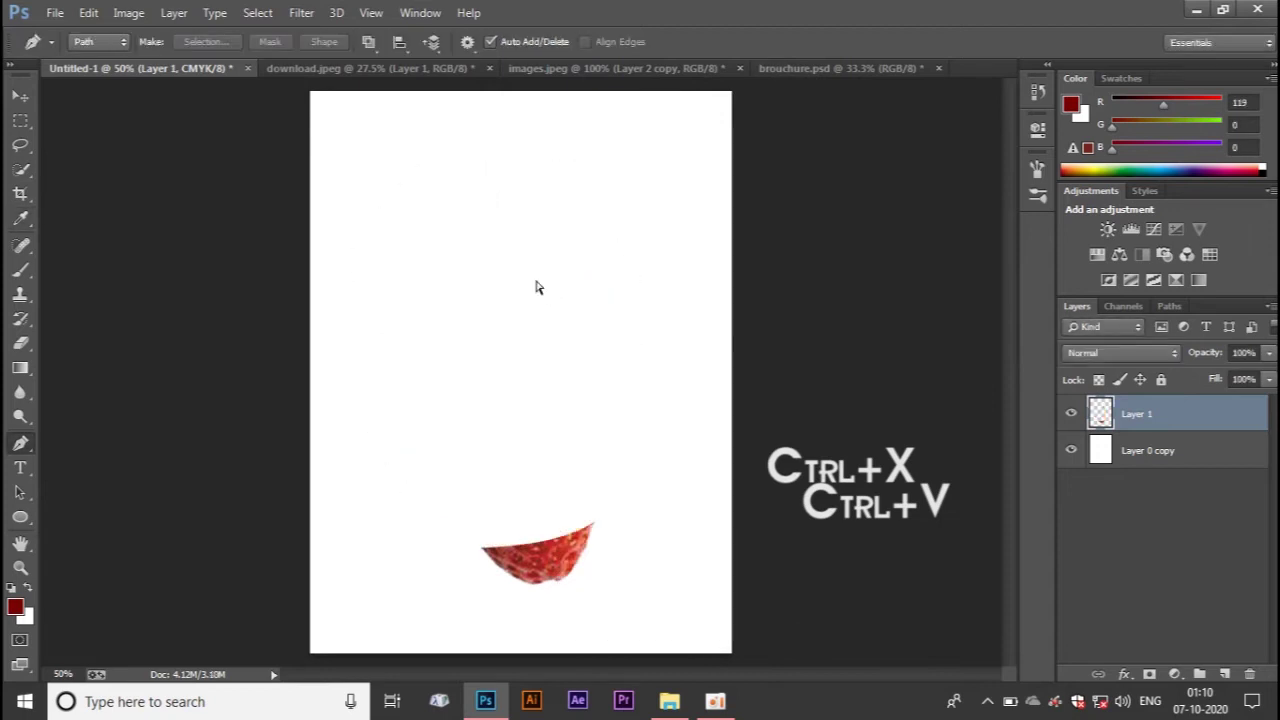
key(ctrl+v)
Shift the upper part slightly up-left to open a thin white gap
key(v)
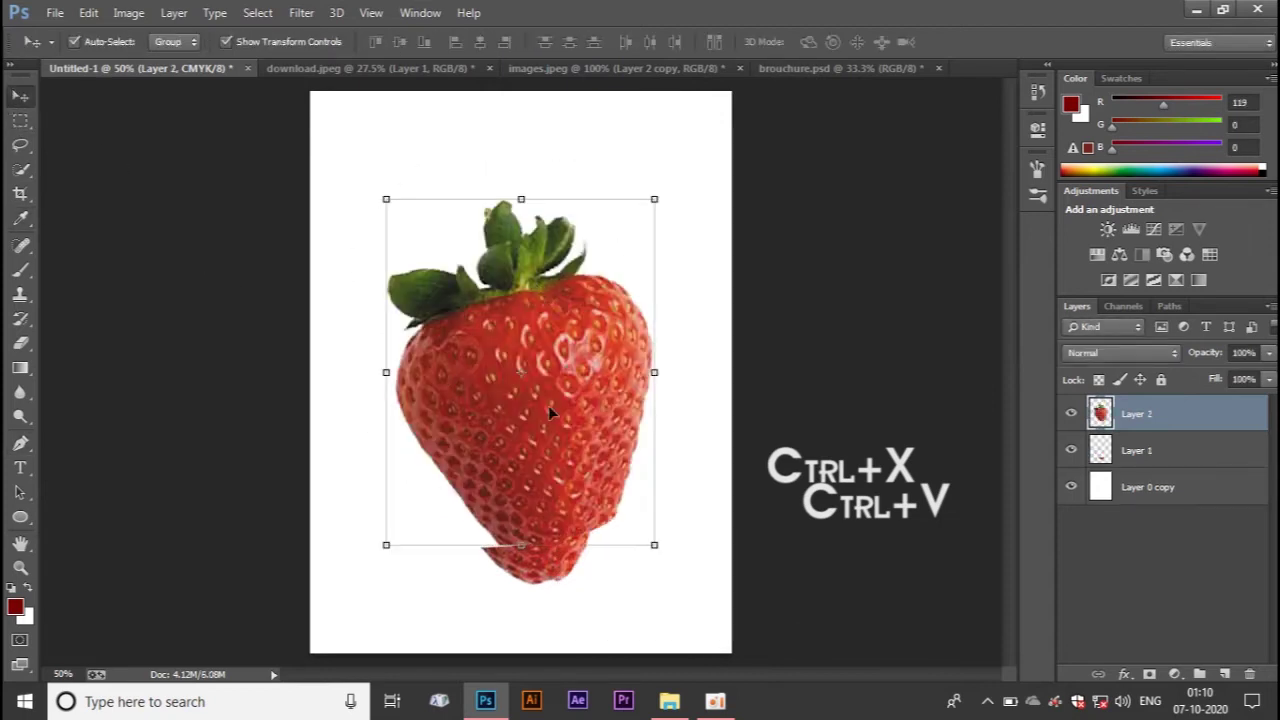
drag(546, 411, 532, 400)
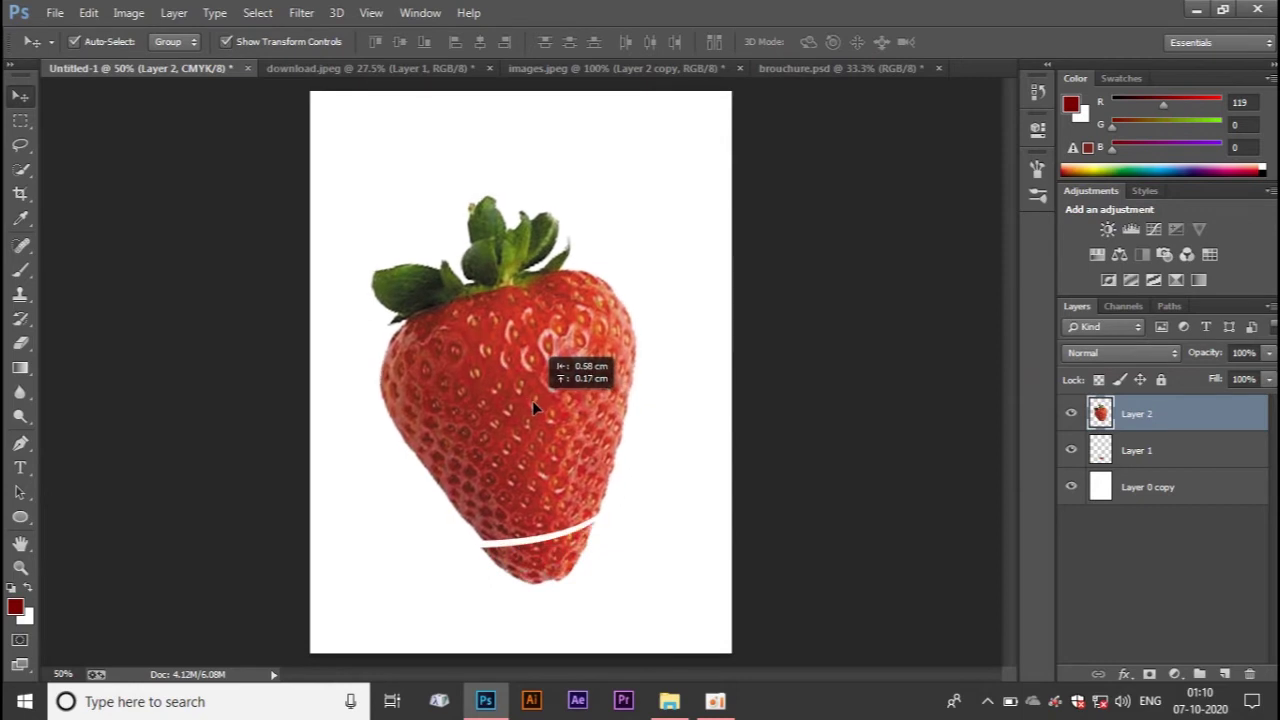
drag(532, 400, 542, 413)
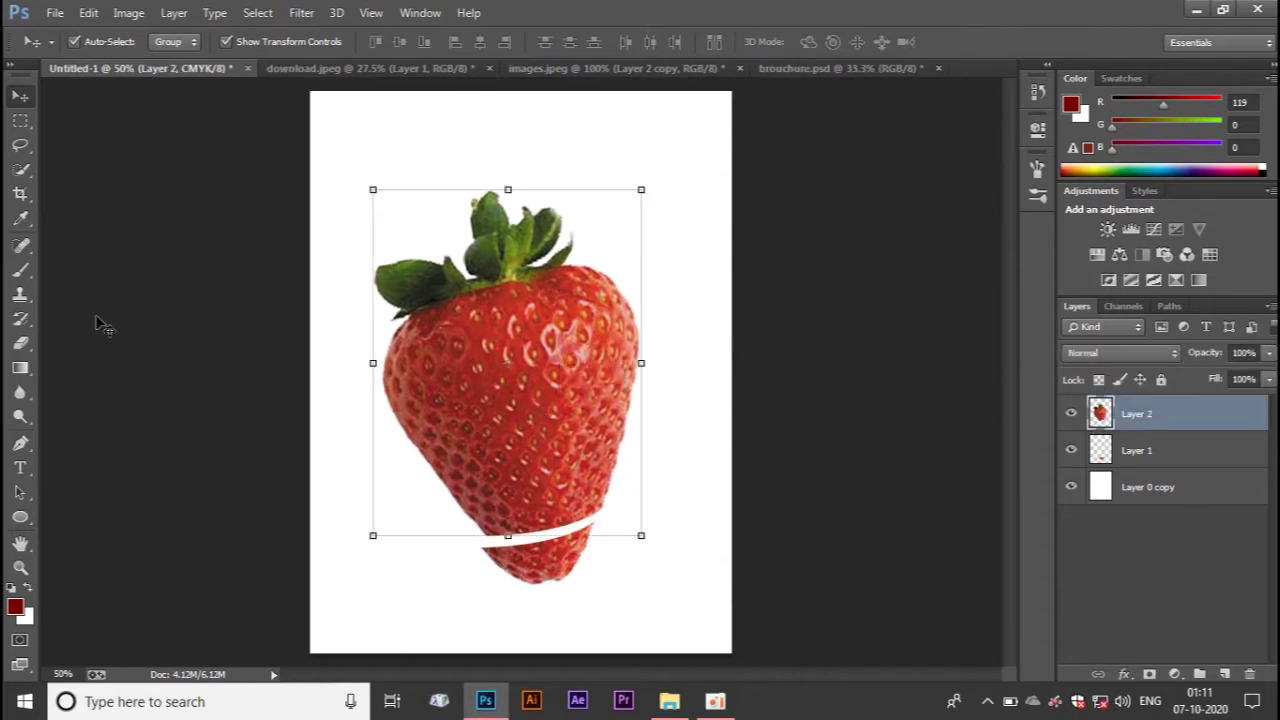
click(20, 443)
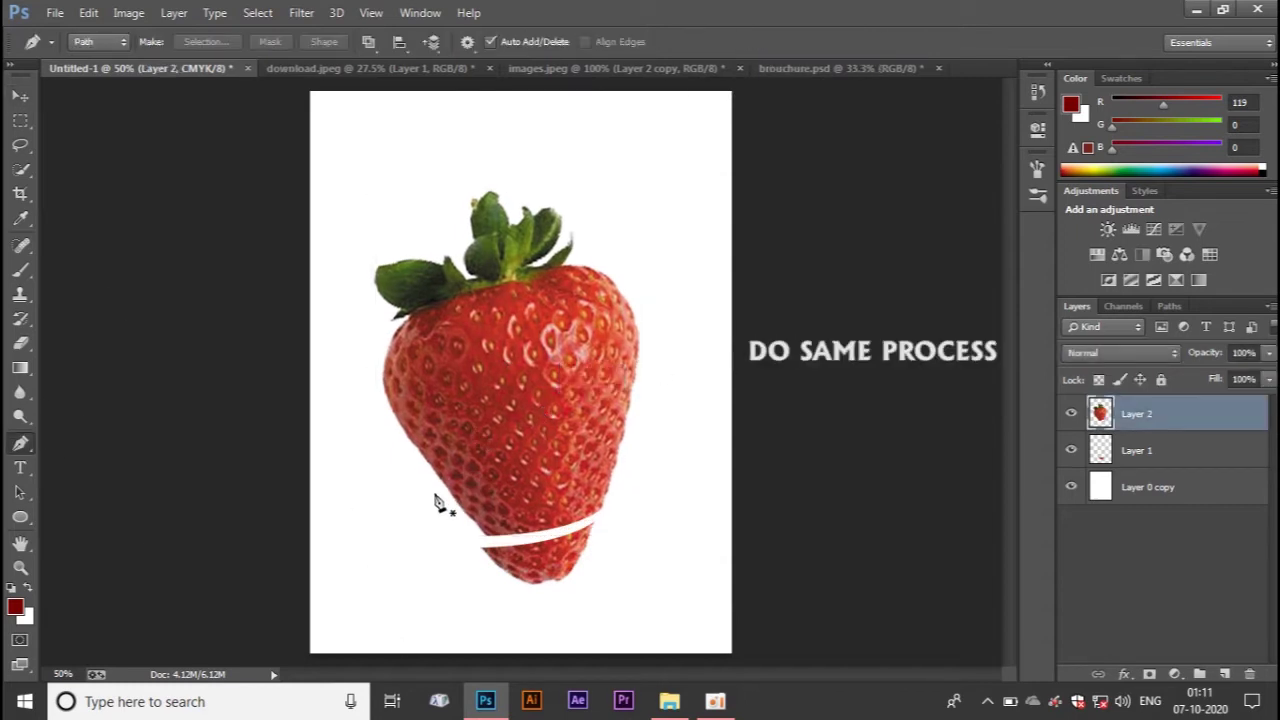
Trace a closed Pen outline around the strawberry's top
click(433, 486)
drag(658, 372, 655, 361)
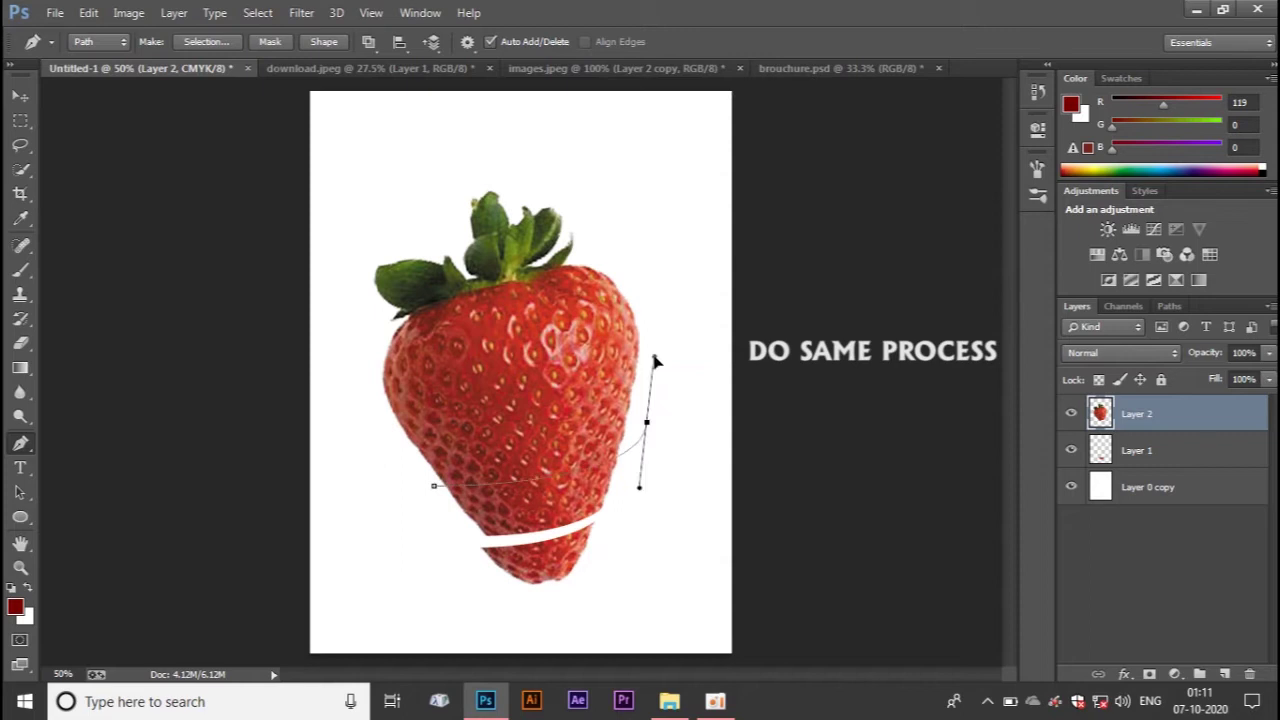
drag(641, 231, 600, 190)
drag(422, 159, 385, 170)
click(347, 253)
click(356, 404)
drag(372, 461, 400, 478)
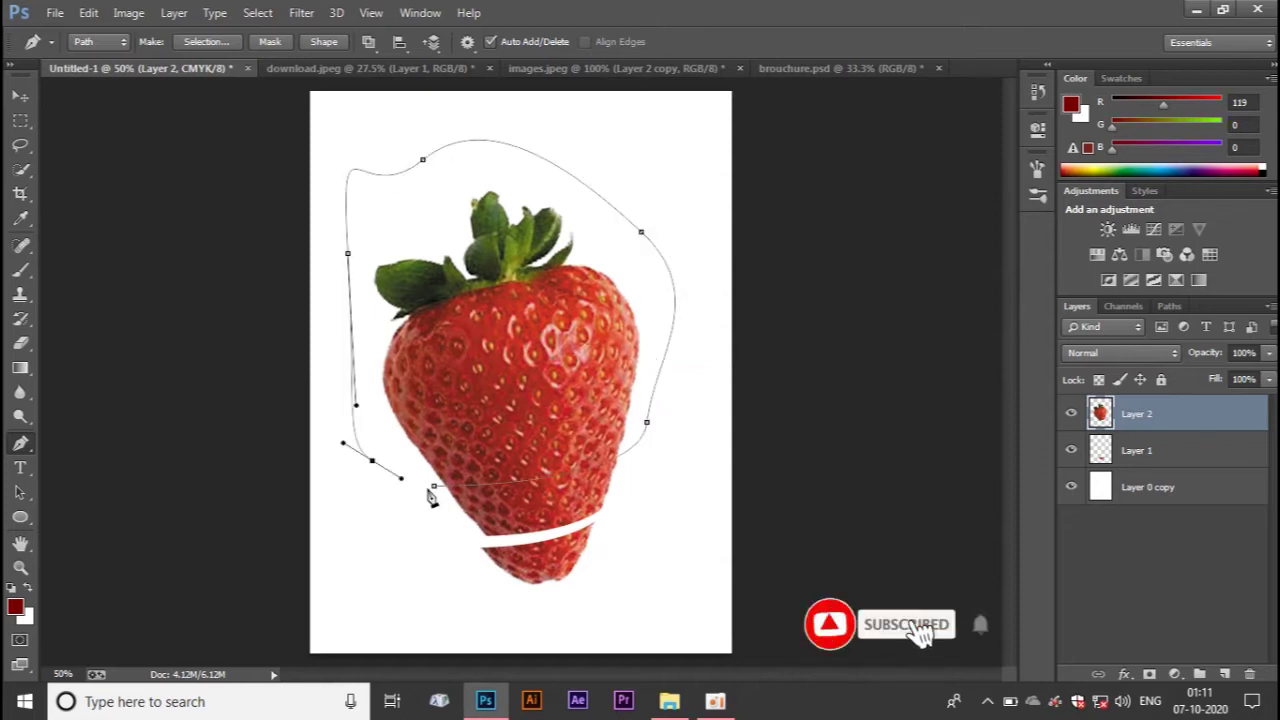
click(433, 487)
Convert the outline to a selection and cut the top onto Layer 3
right_click(520, 357)
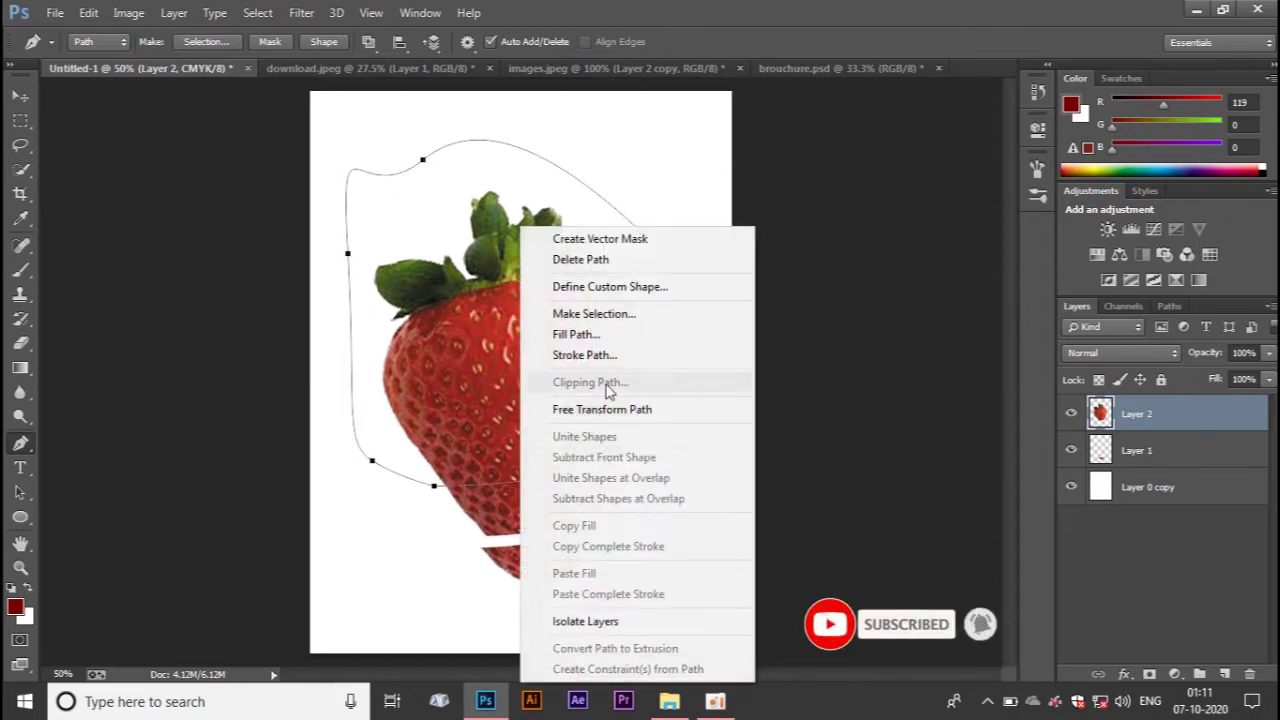
click(594, 313)
click(737, 198)
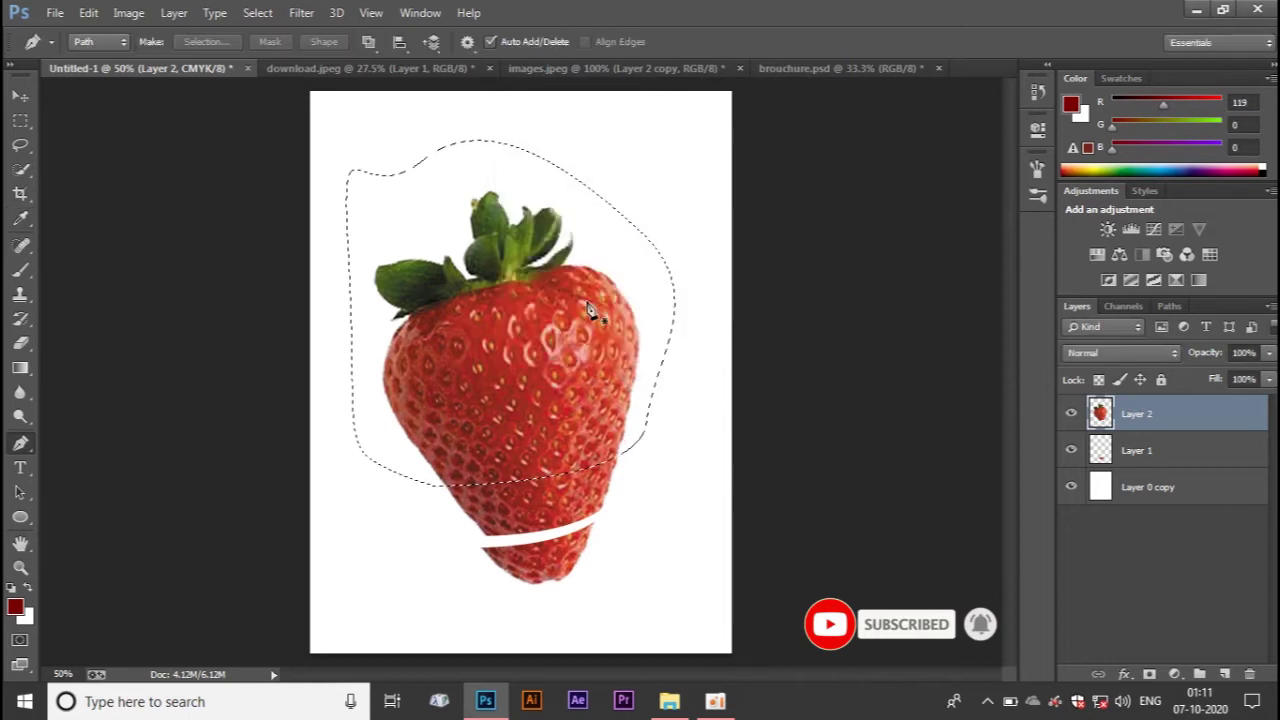
key(ctrl+x)
key(ctrl+v)
Lift the Layer 3 top to open a second gap and rotate it slightly counter-clockwise
key(v)
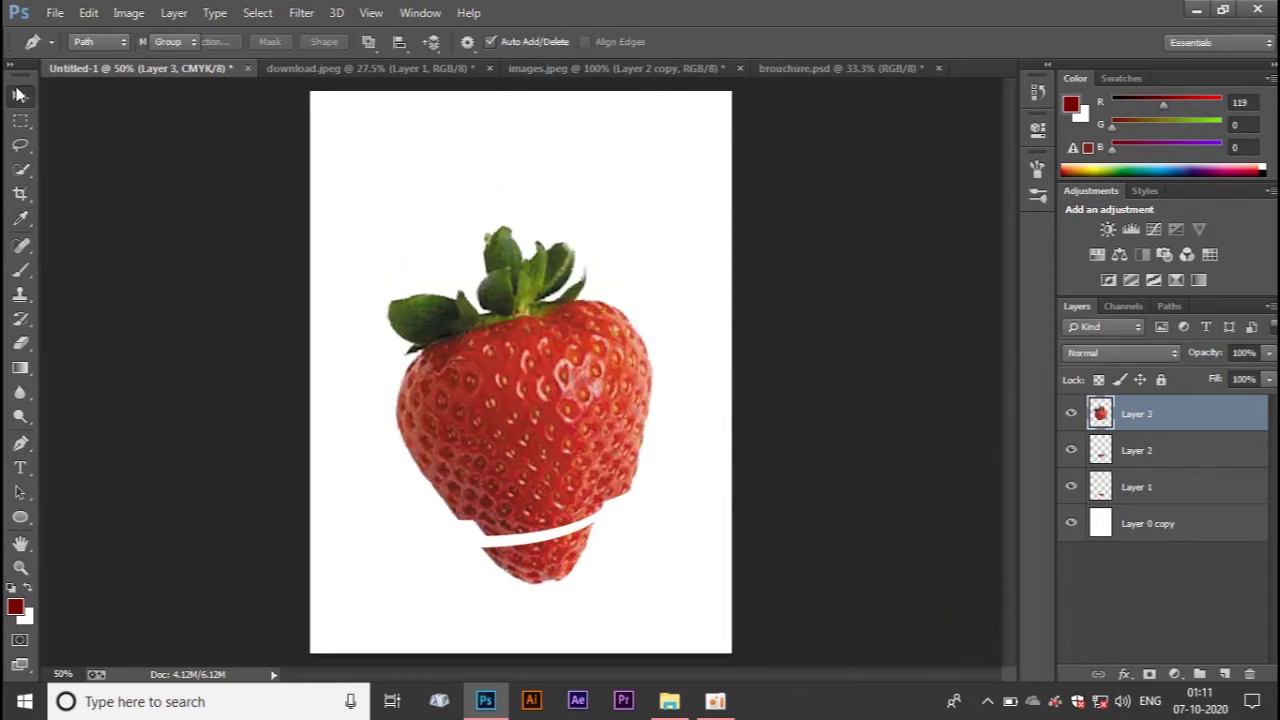
drag(489, 415, 485, 369)
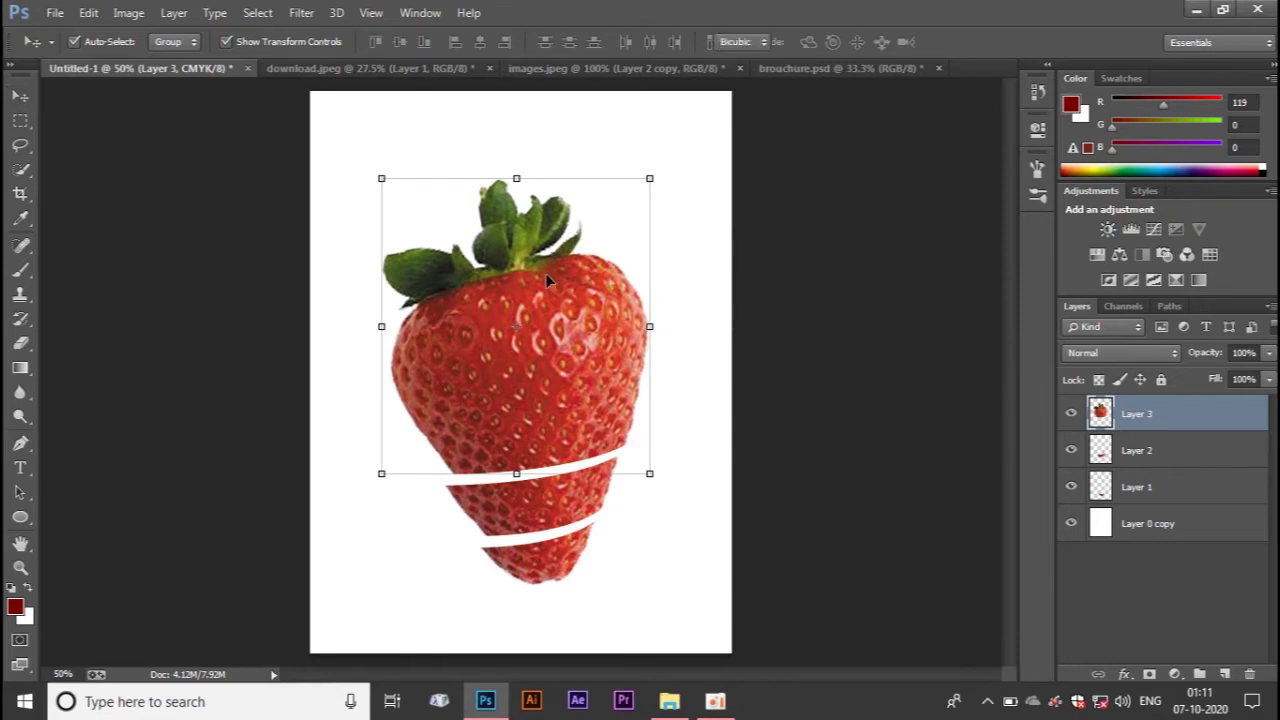
key(ctrl+t)
drag(635, 142, 614, 134)
key(Return)
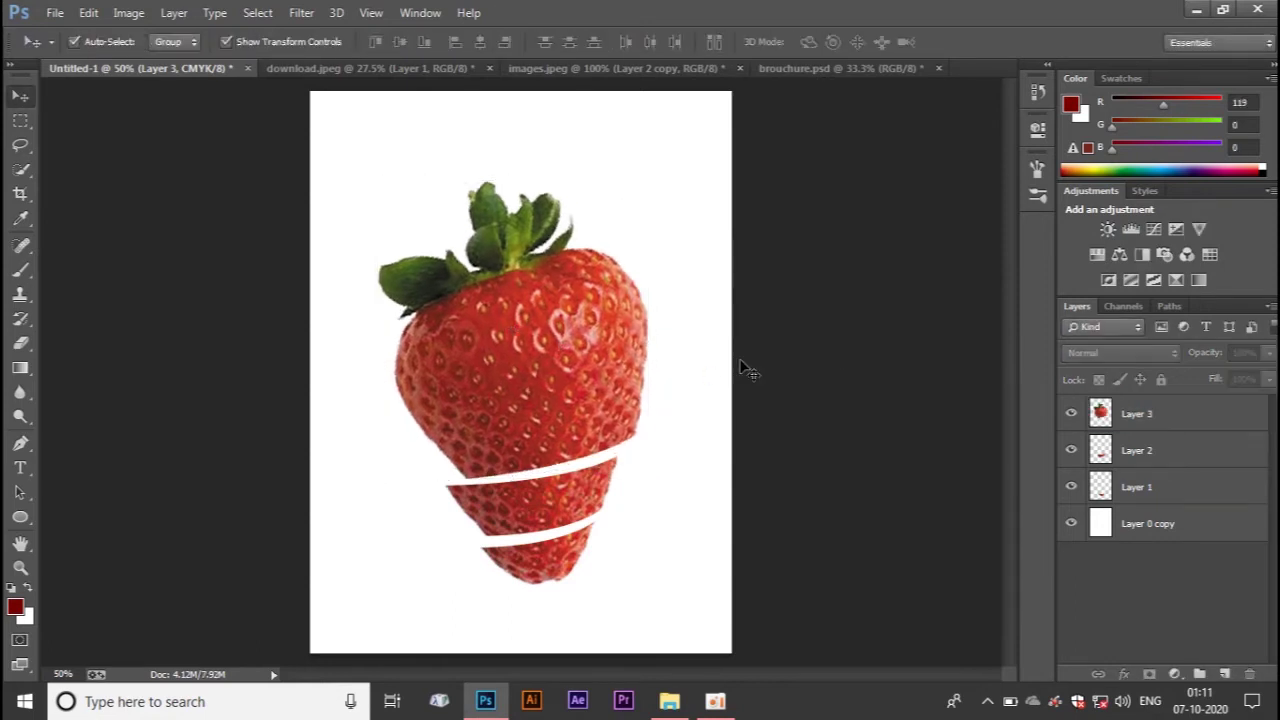
click(597, 404)
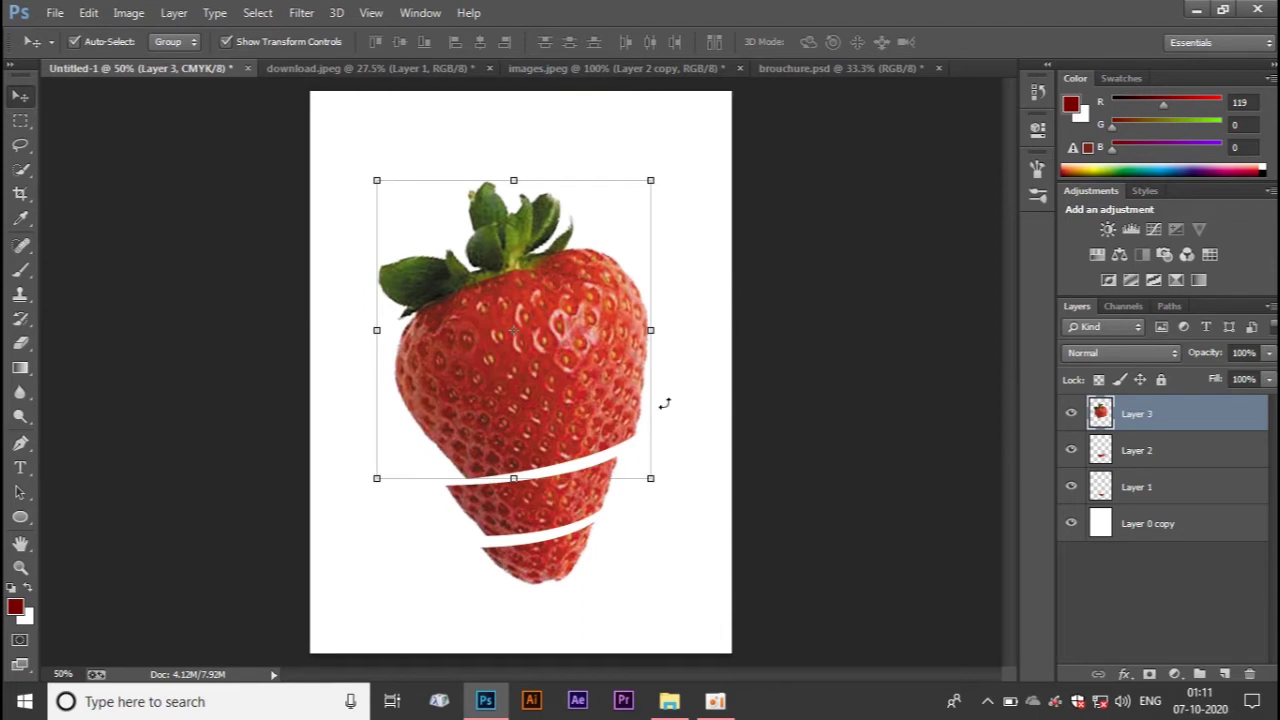
key(ctrl+t)
drag(669, 330, 666, 340)
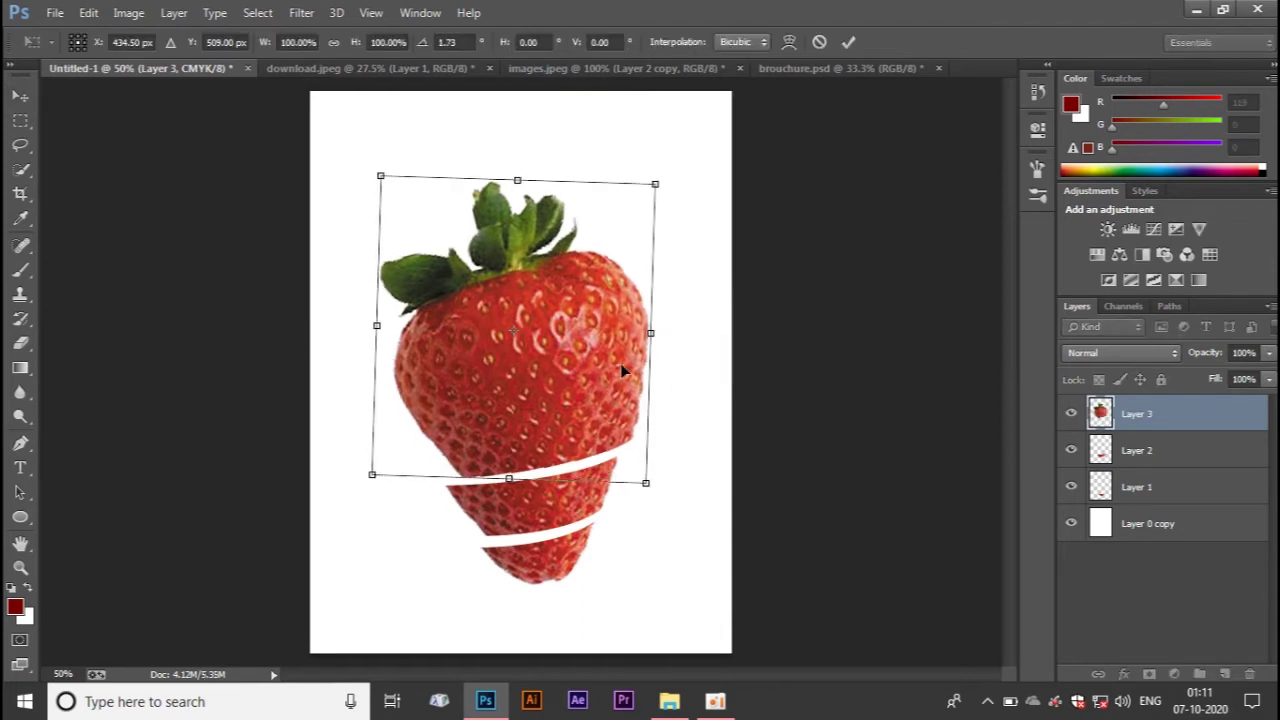
key(Escape)
click(20, 443)
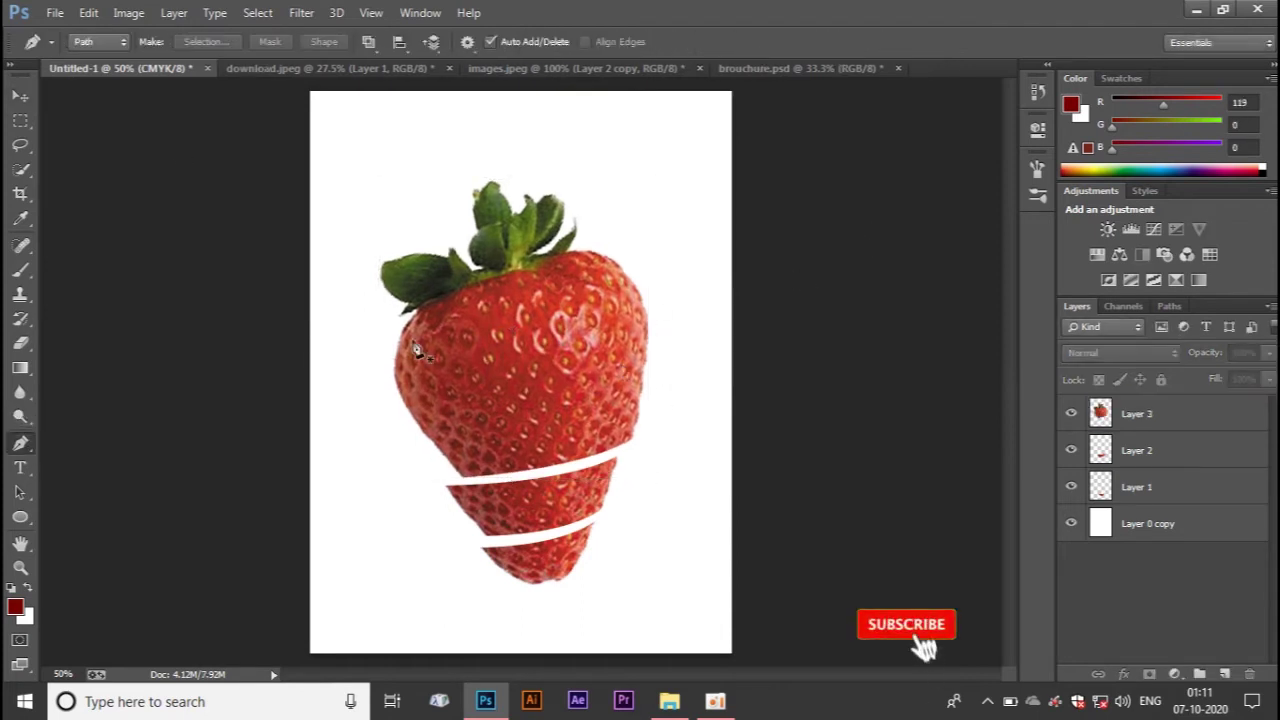
click(389, 409)
drag(665, 323, 656, 259)
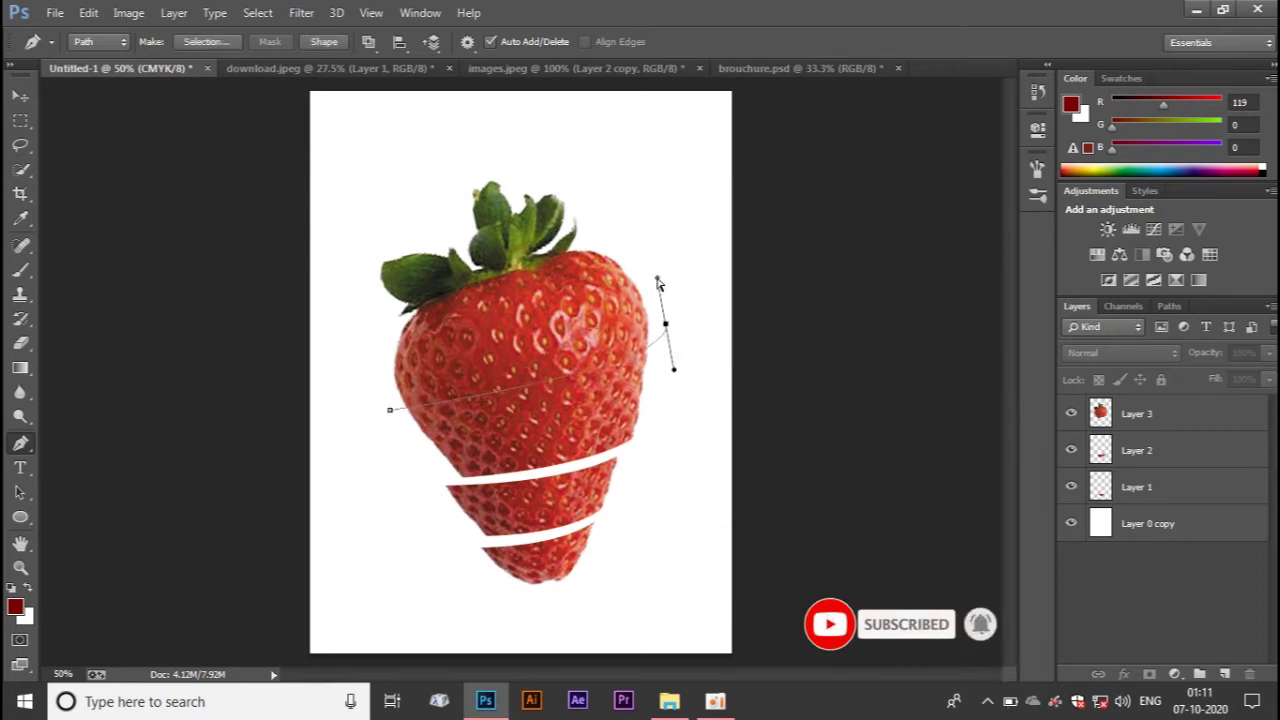
drag(666, 268, 636, 139)
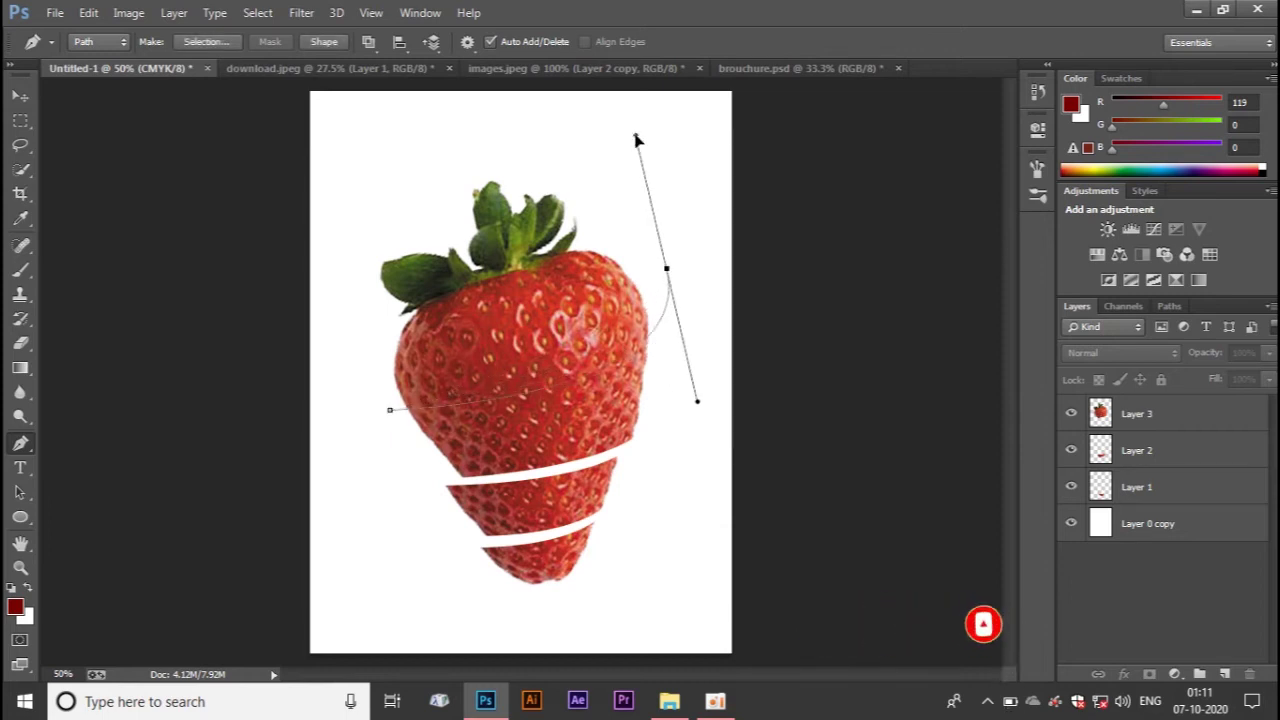
drag(532, 129, 480, 128)
drag(373, 154, 293, 277)
click(332, 372)
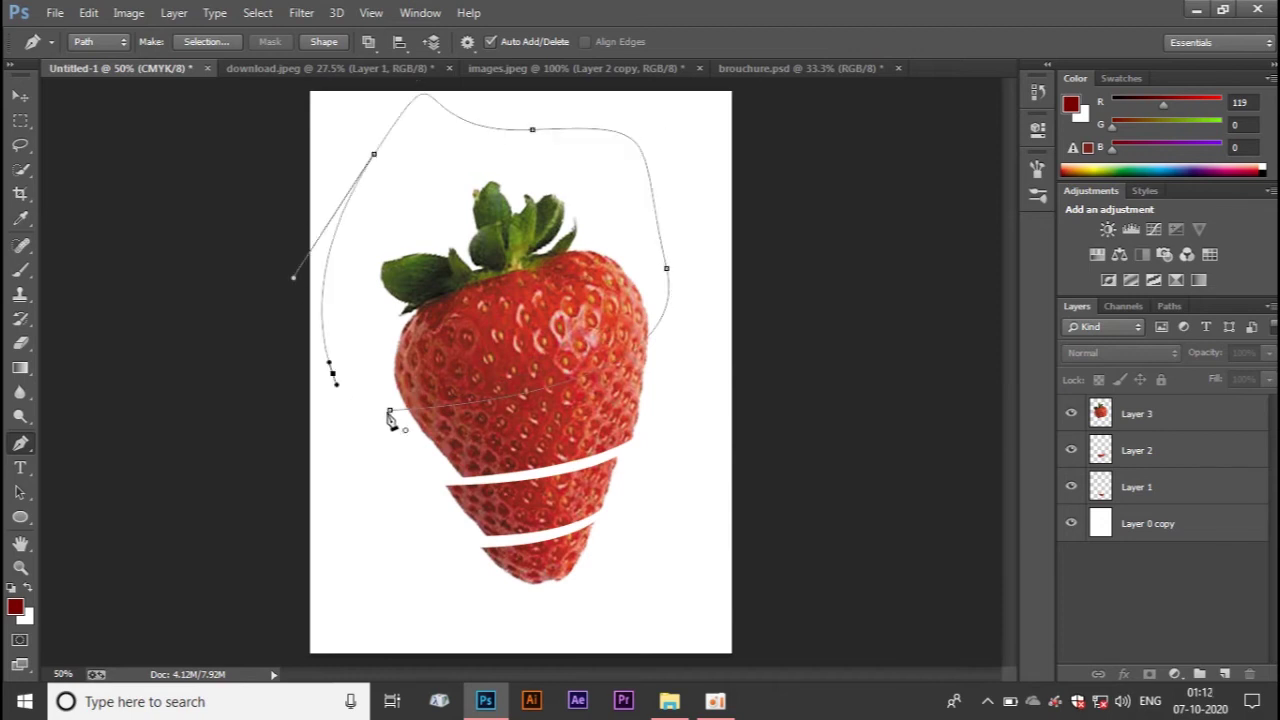
right_click(470, 290)
click(530, 312)
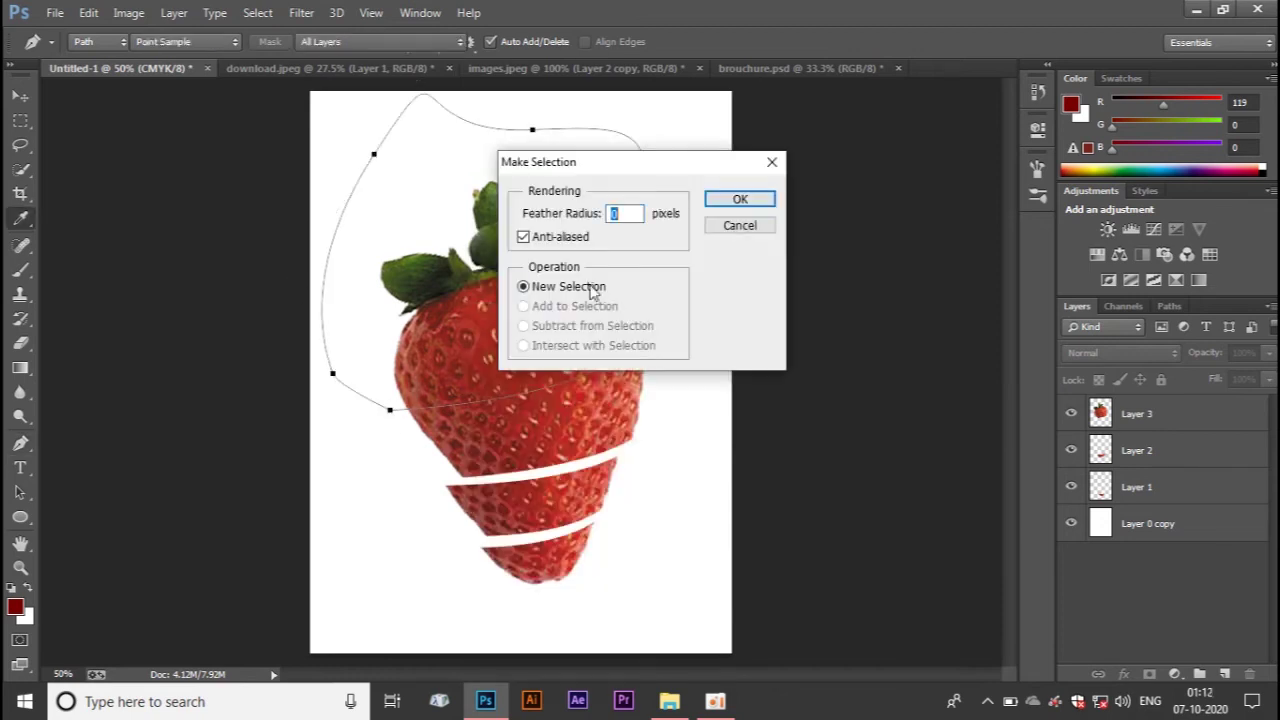
click(736, 198)
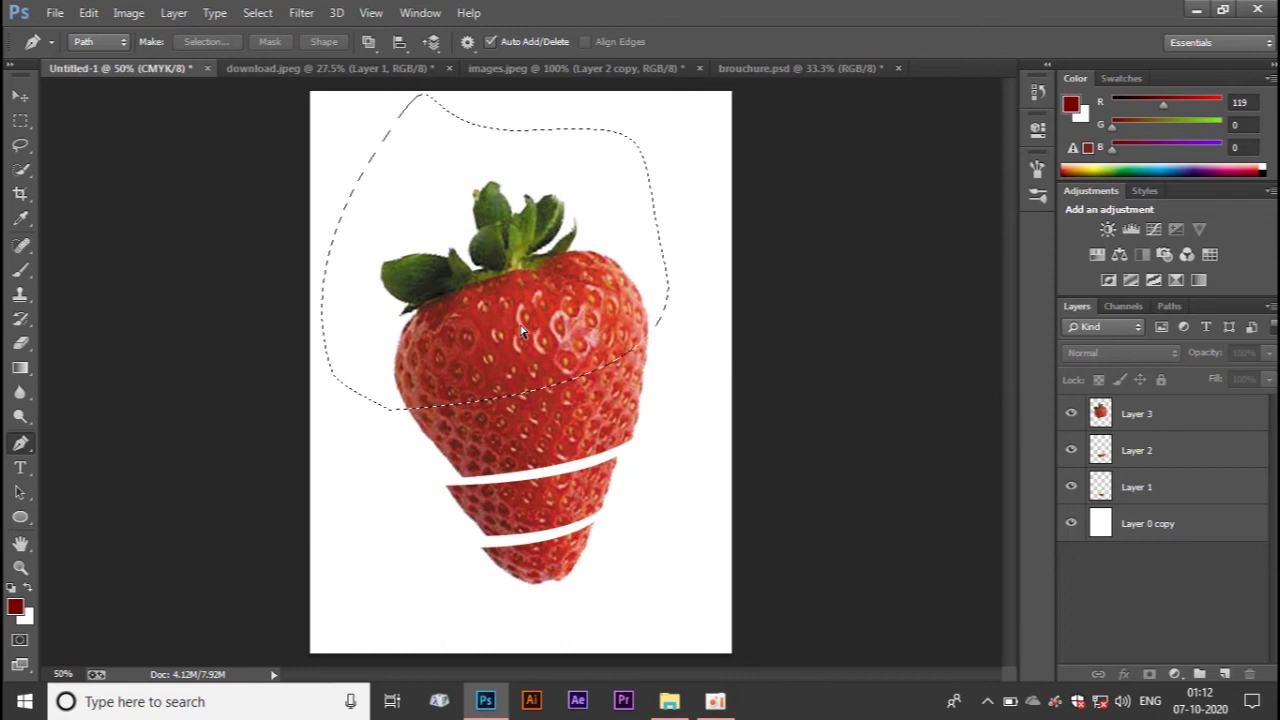
key(ctrl+j)
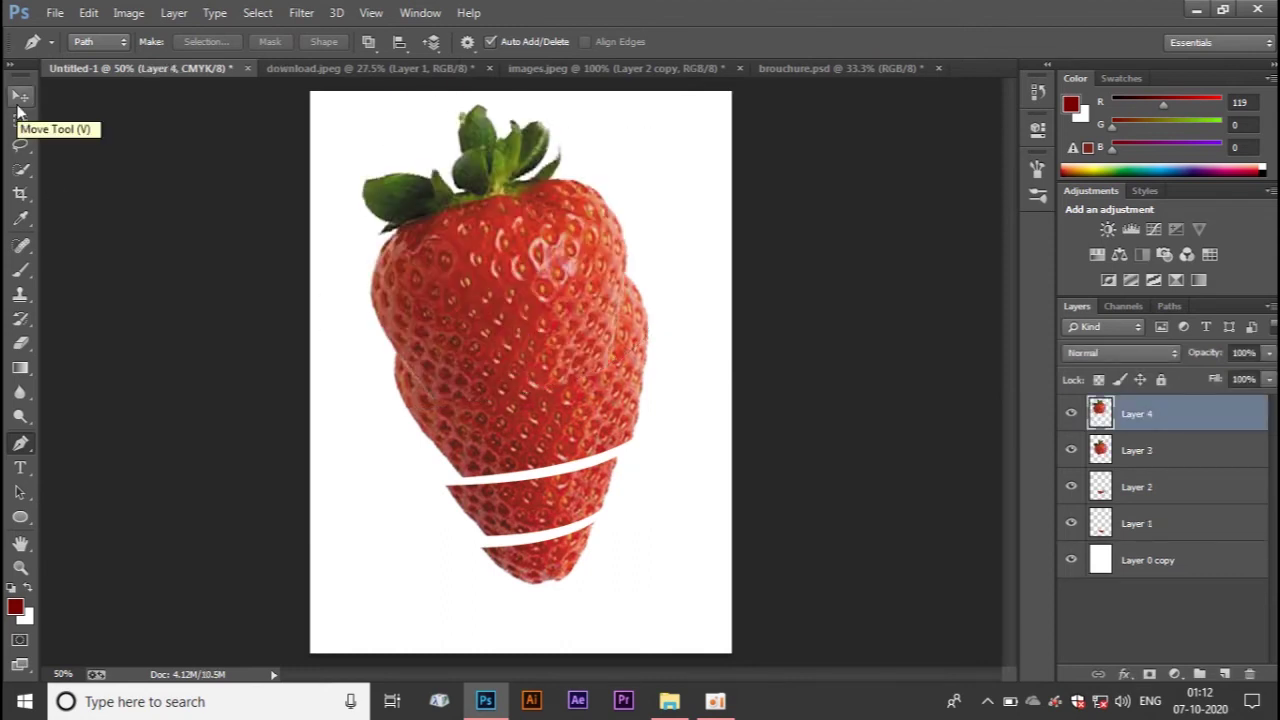
key(ctrl+z)
key(ctrl+z)
key(ctrl+alt+z)
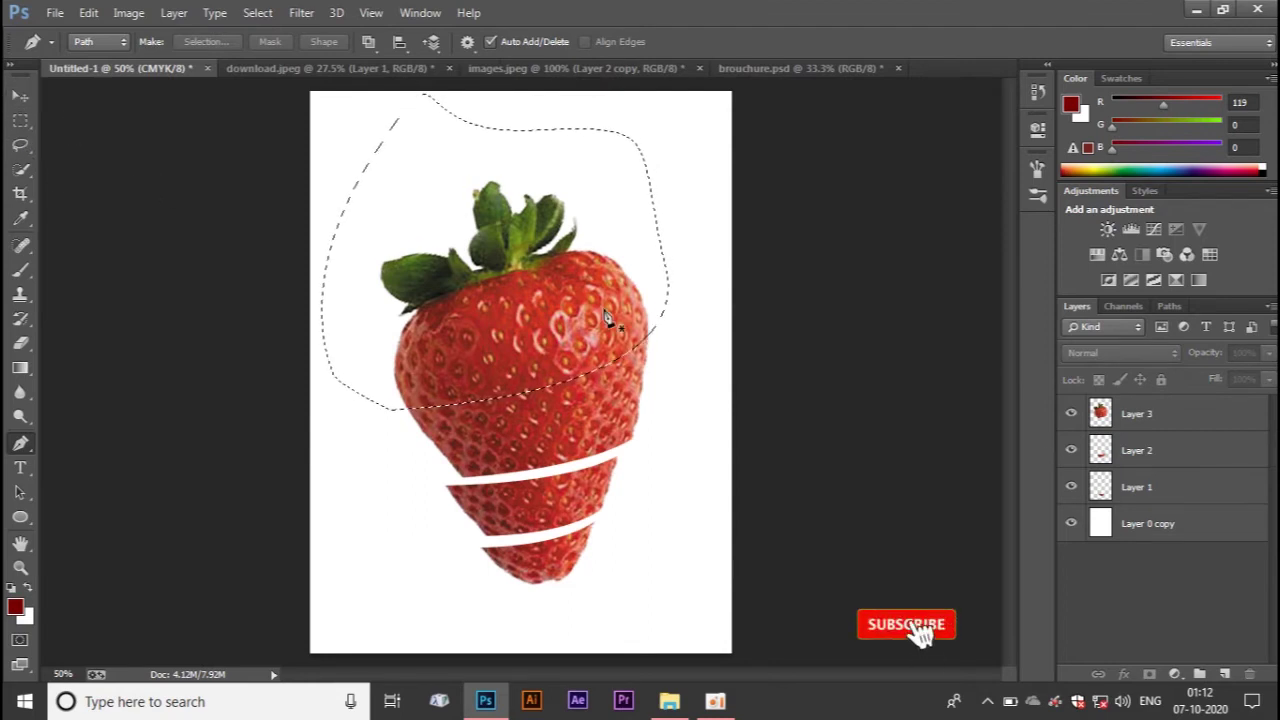
key(ctrl+j)
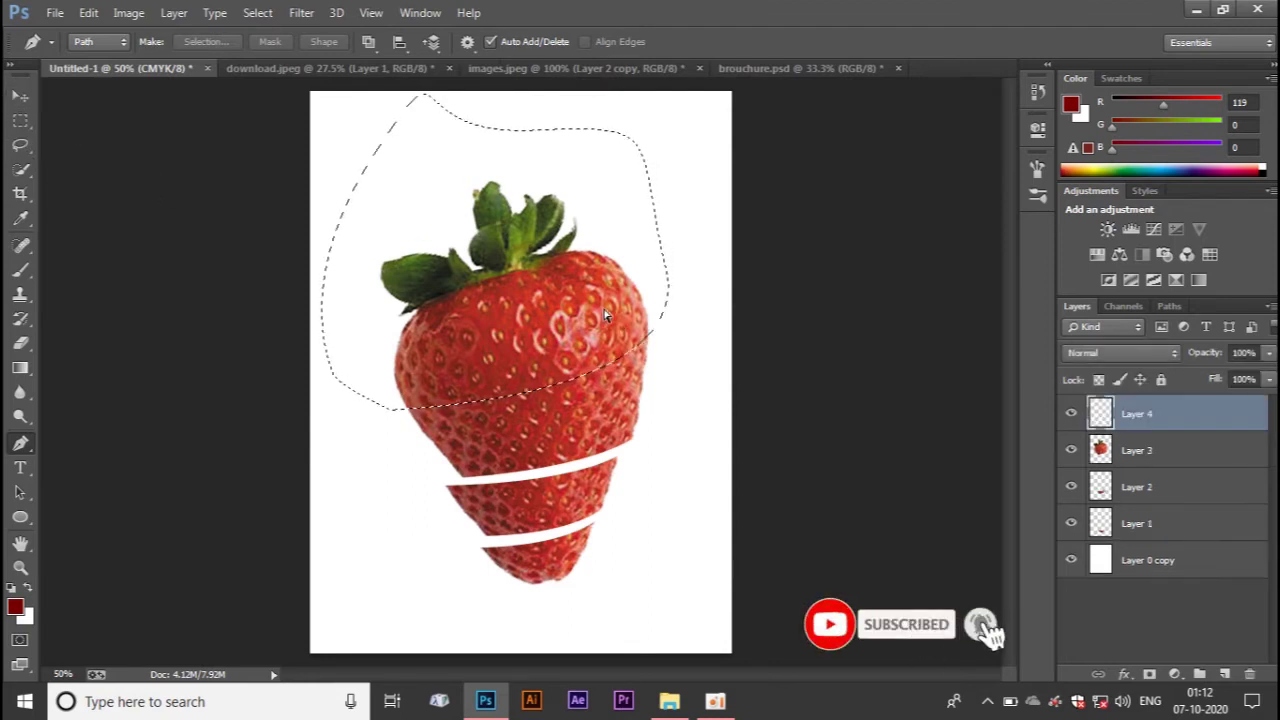
click(24, 97)
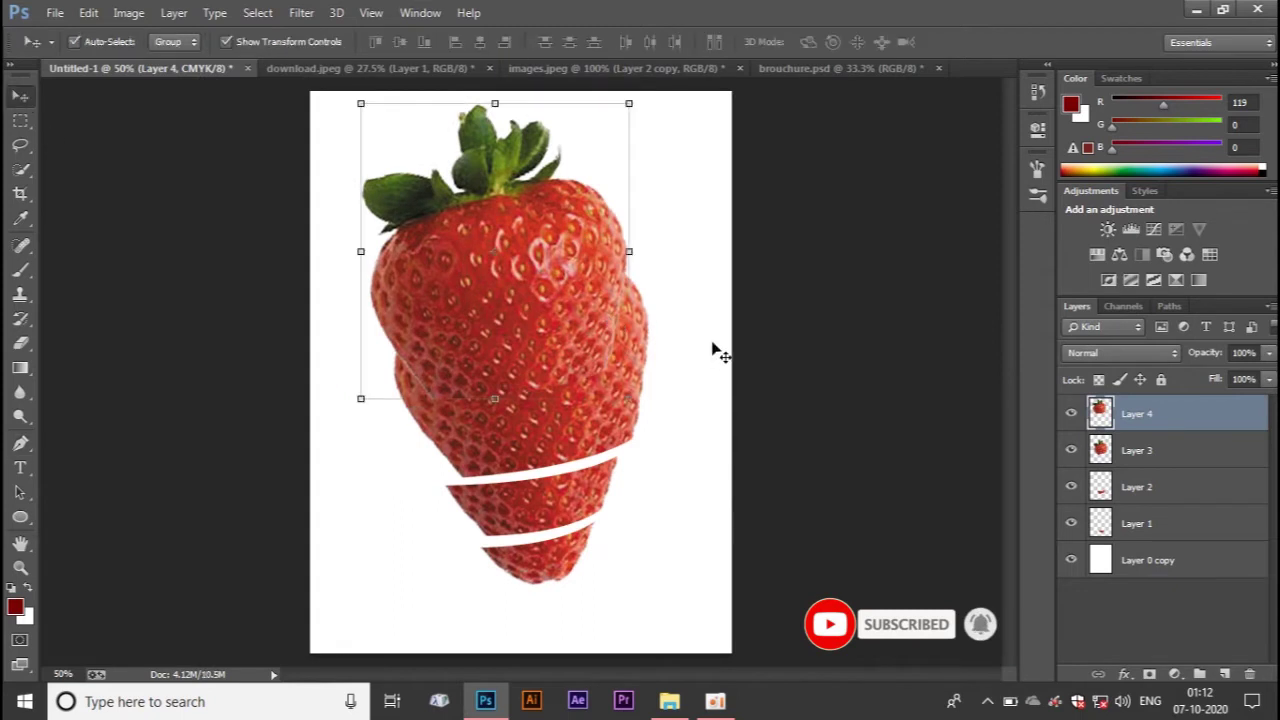
click(640, 329)
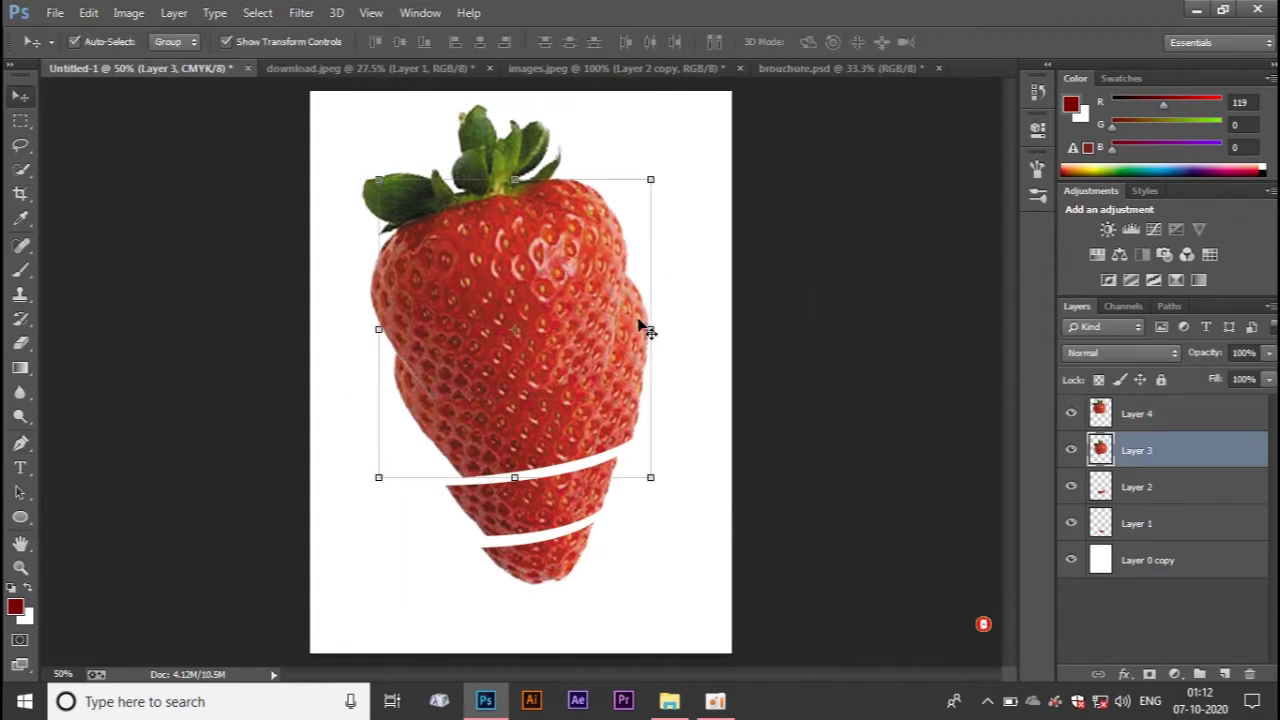
key(Delete)
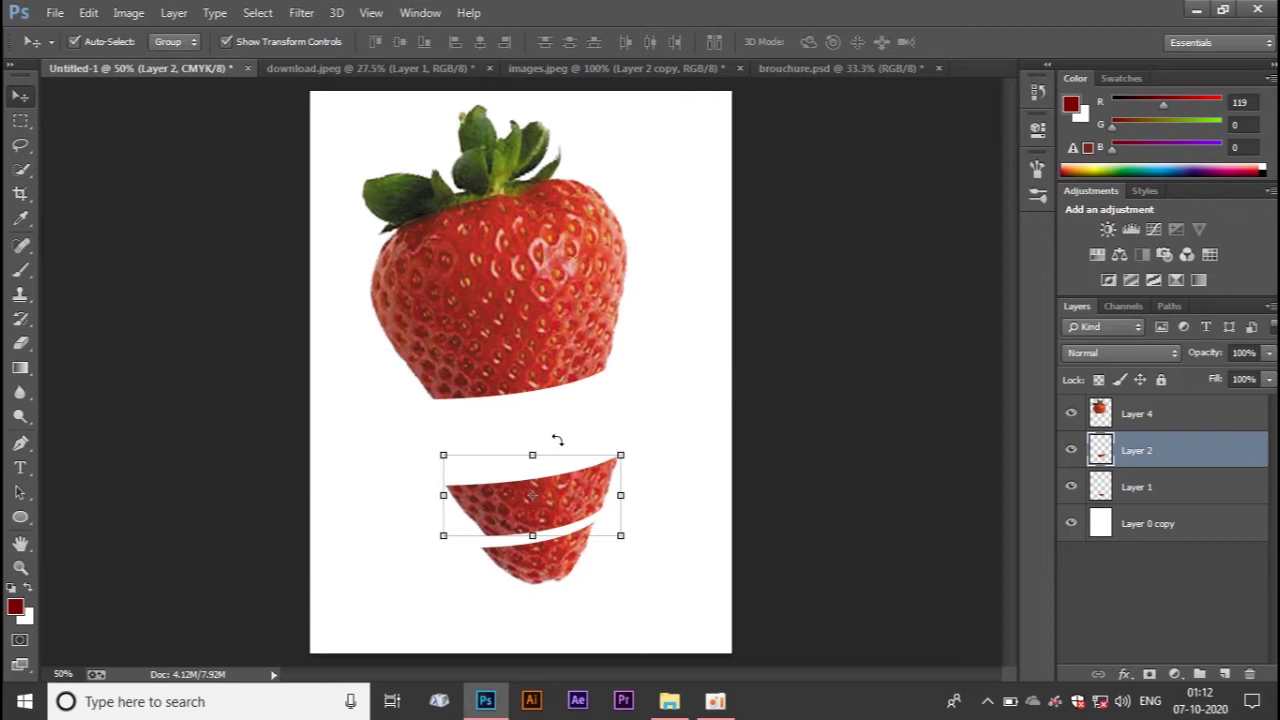
key(ctrl+alt+z)
key(ctrl+alt+z)
key(ctrl+alt+z)
key(ctrl+alt+z)
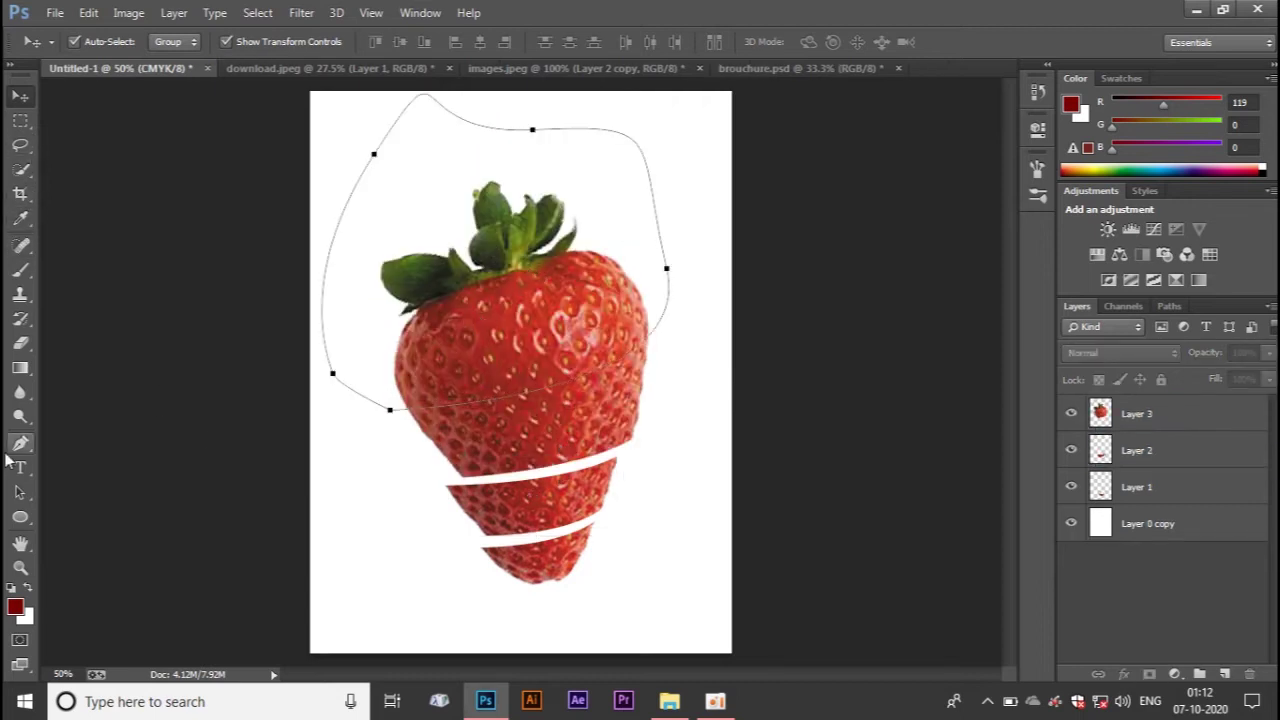
Turn the outline path into a selection and cut the leafy top from Layer 3 onto its own layer
click(20, 444)
right_click(490, 343)
click(600, 315)
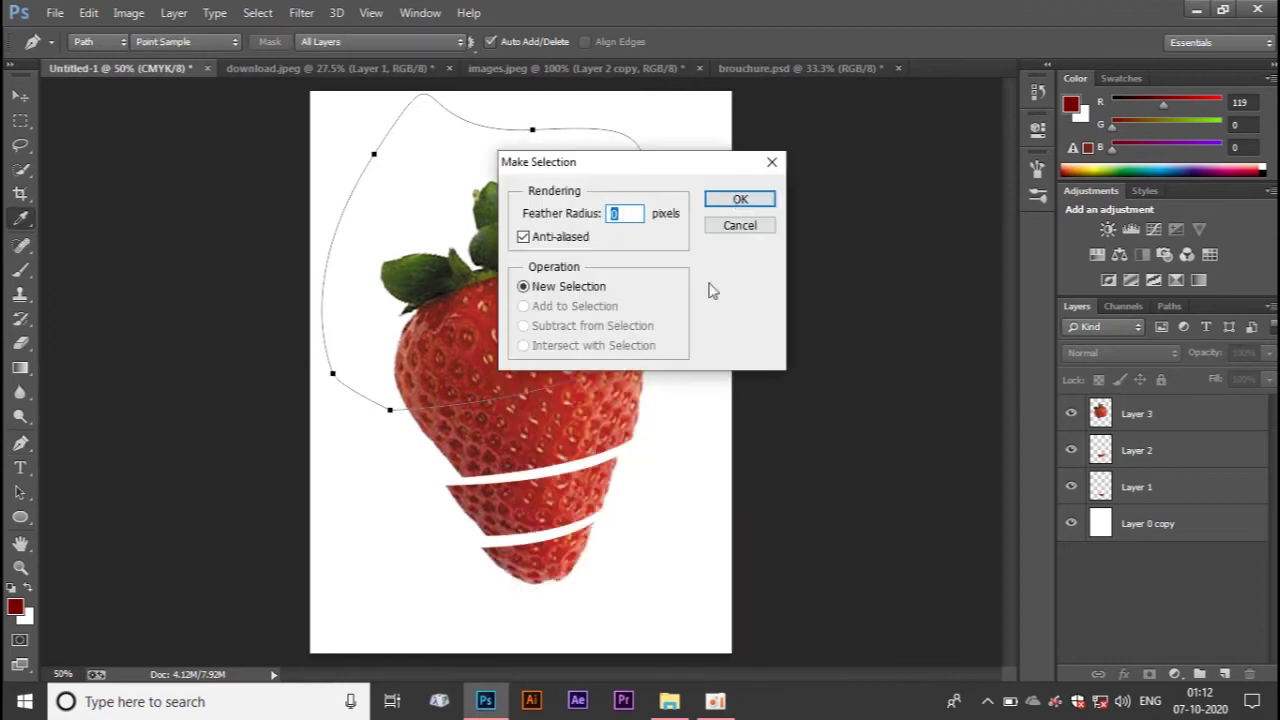
click(740, 200)
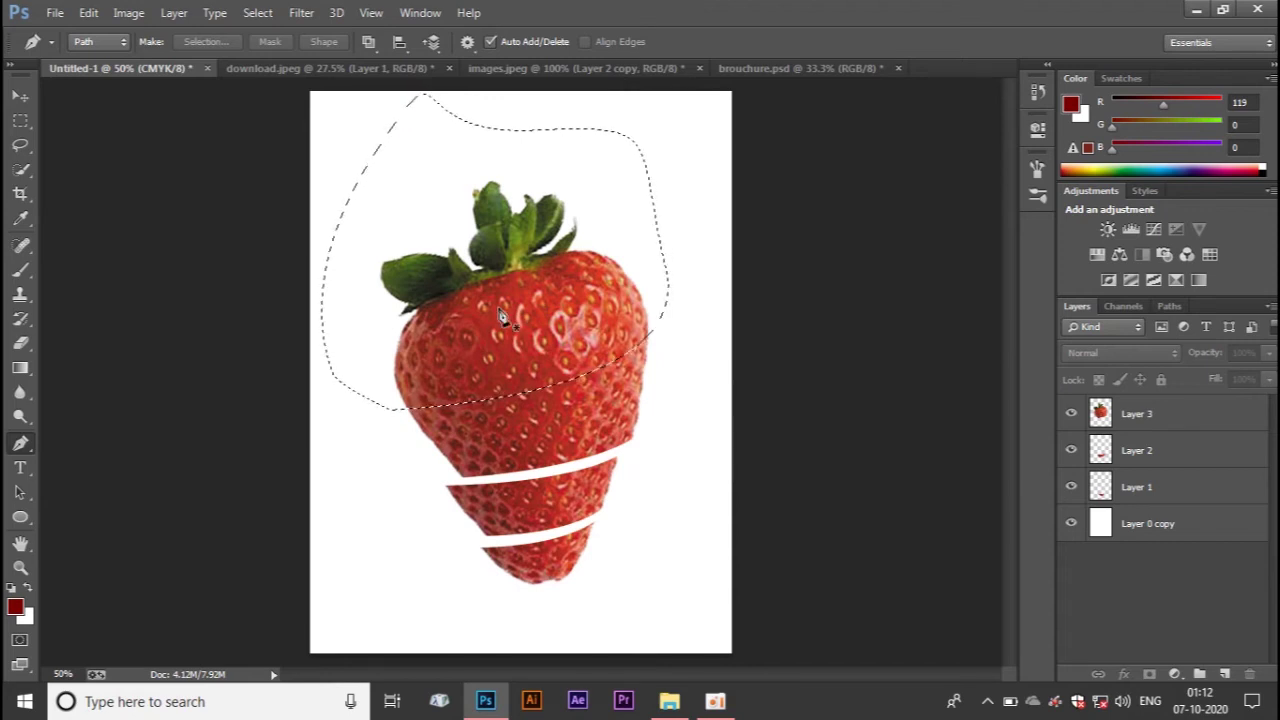
click(1137, 415)
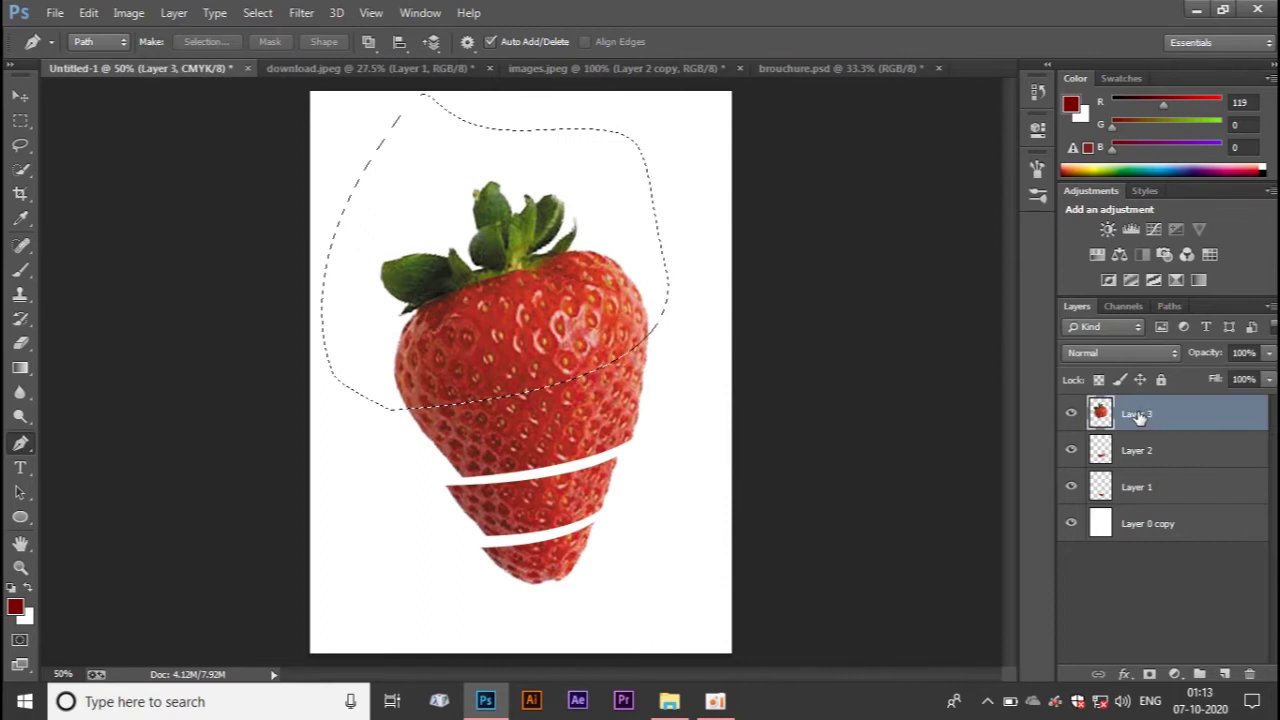
key(Delete)
key(ctrl+d)
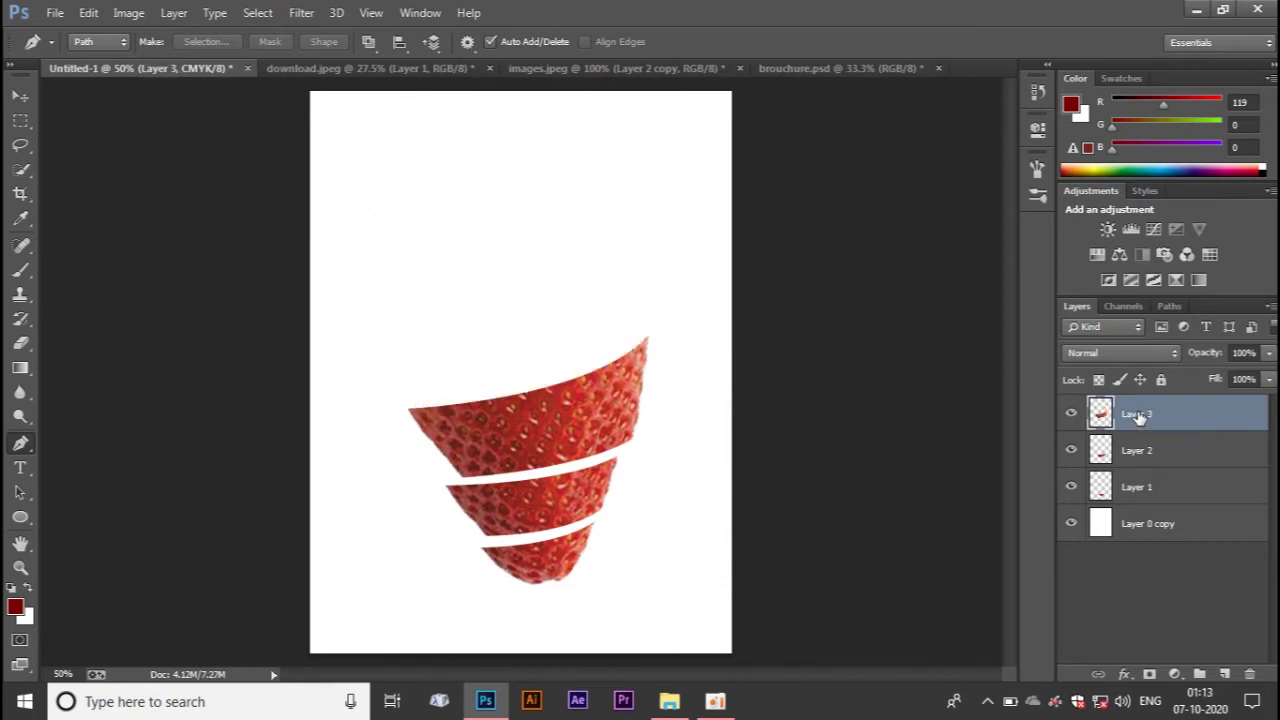
key(ctrl+v)
Lift the leafy top piece to open a new gap and tilt it about 5 degrees
key(v)
drag(503, 395, 506, 292)
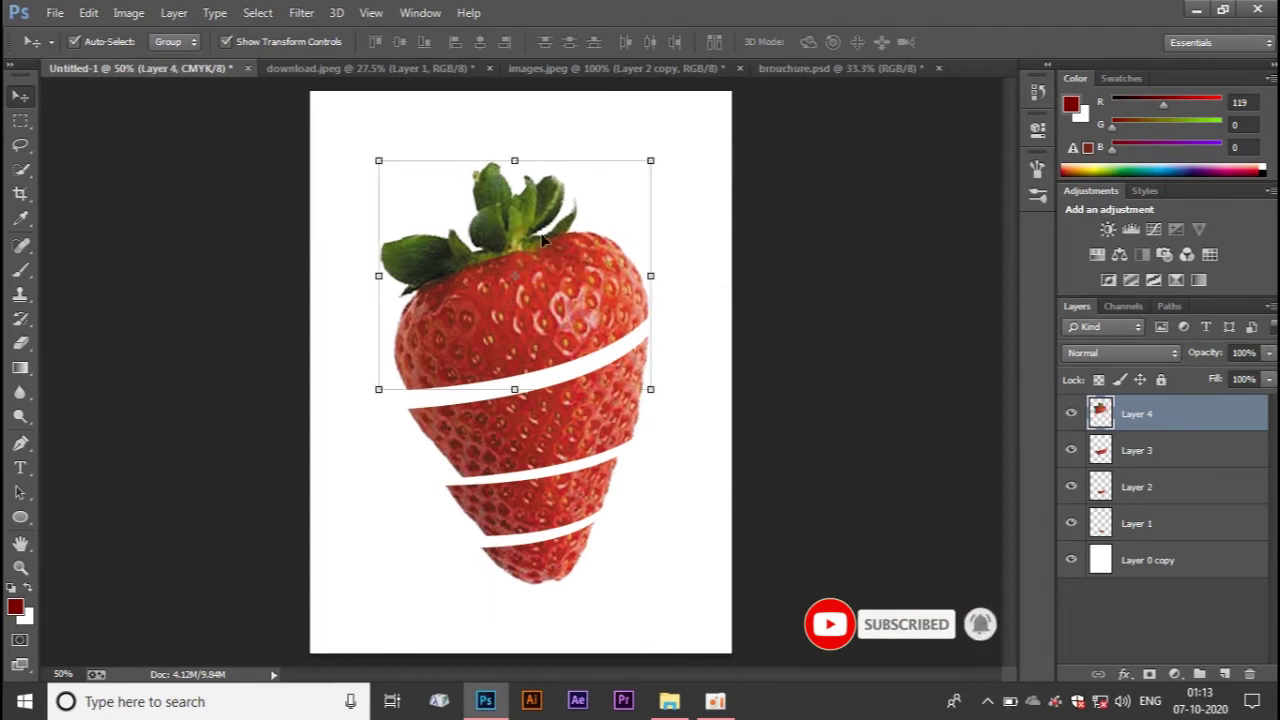
key(ctrl+t)
drag(650, 146, 648, 121)
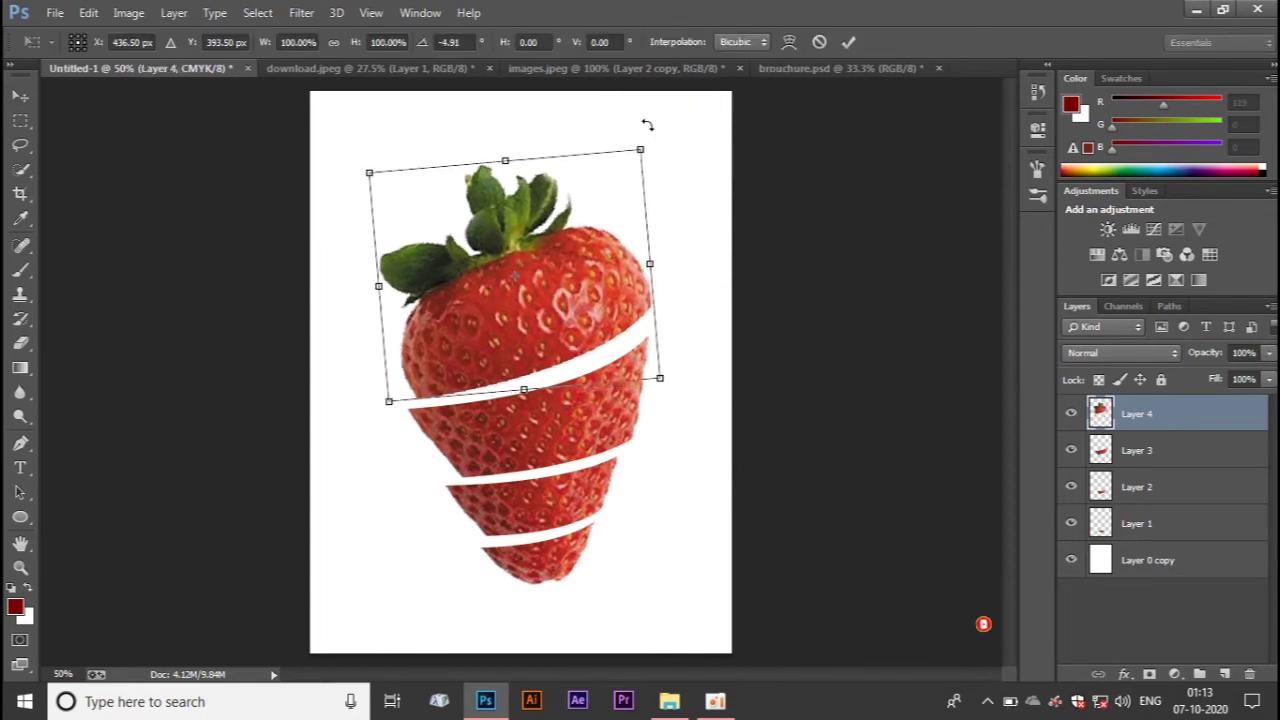
drag(558, 280, 564, 251)
Select strawberry Layers 1–4 and rotate them together about 10°, top leaning left
key(Escape)
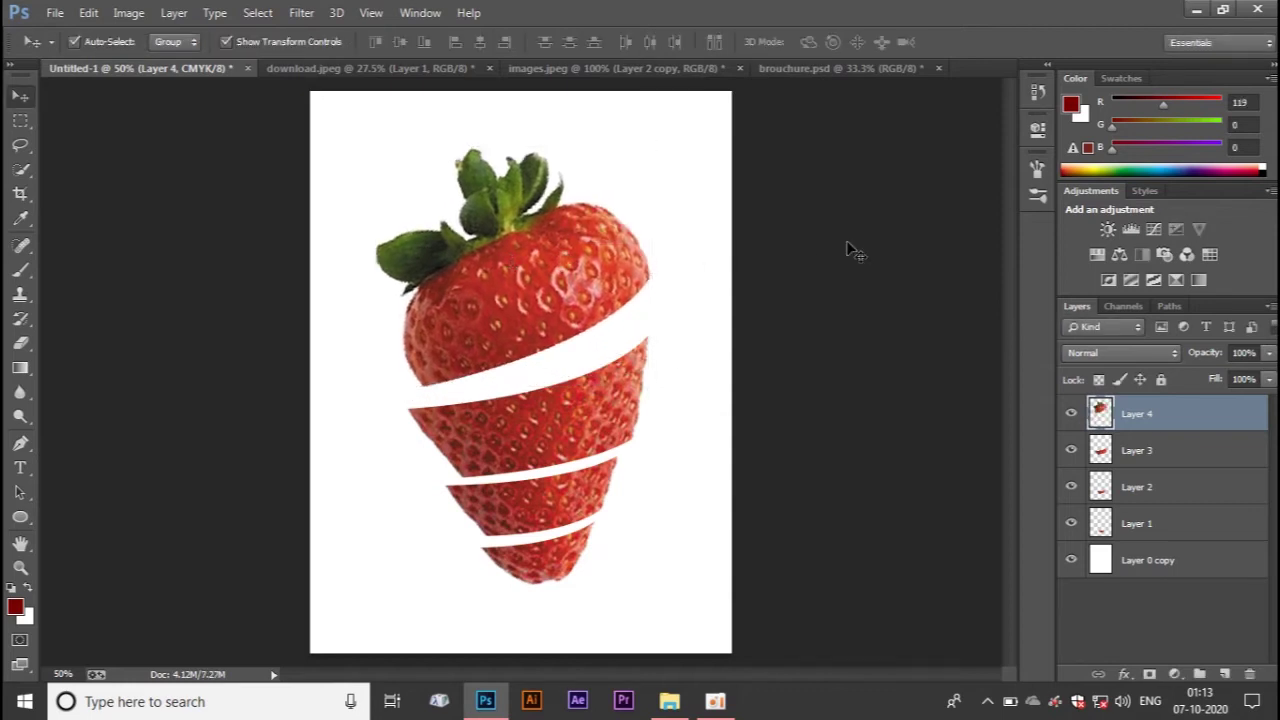
click(848, 250)
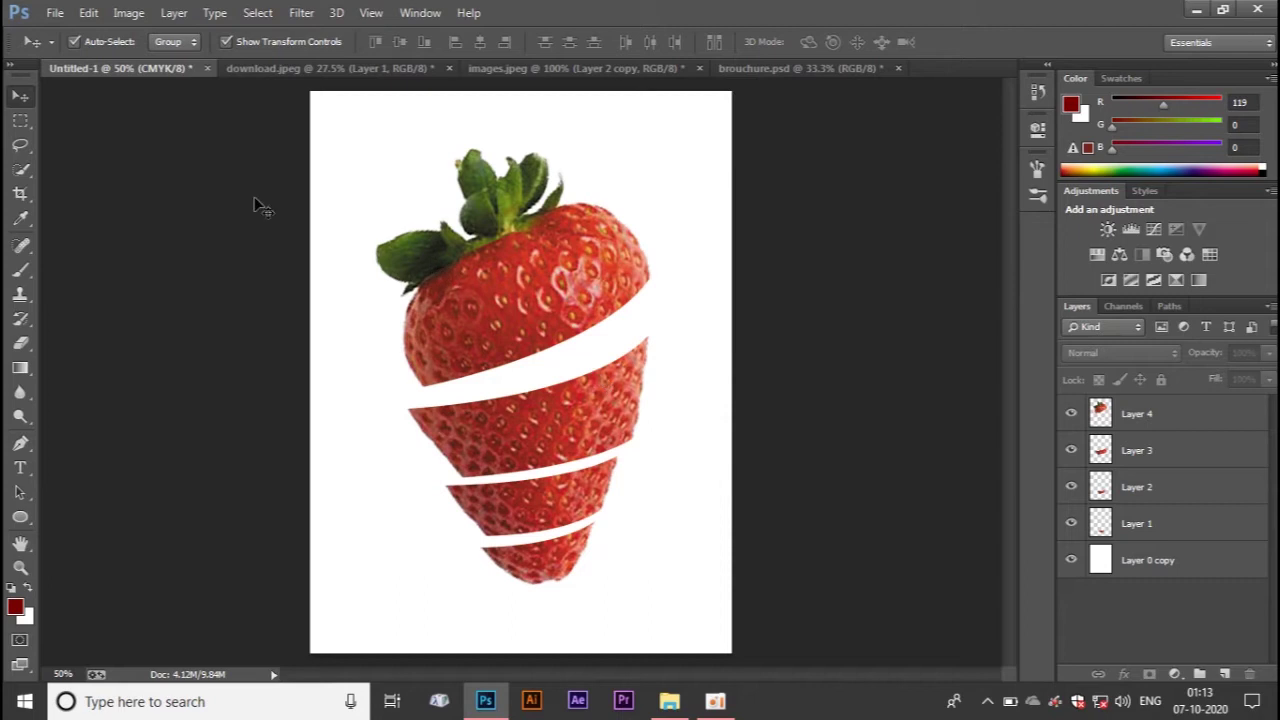
drag(255, 175, 728, 545)
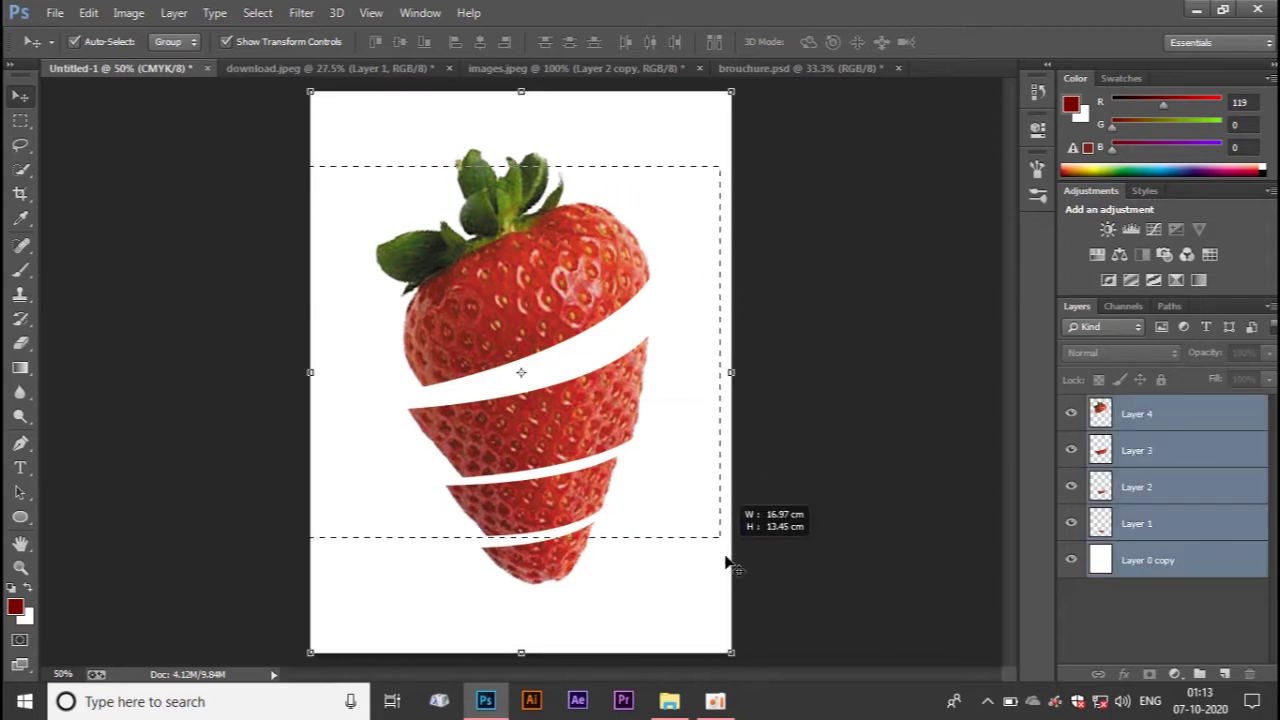
ctrl+click(1170, 565)
drag(385, 135, 320, 175)
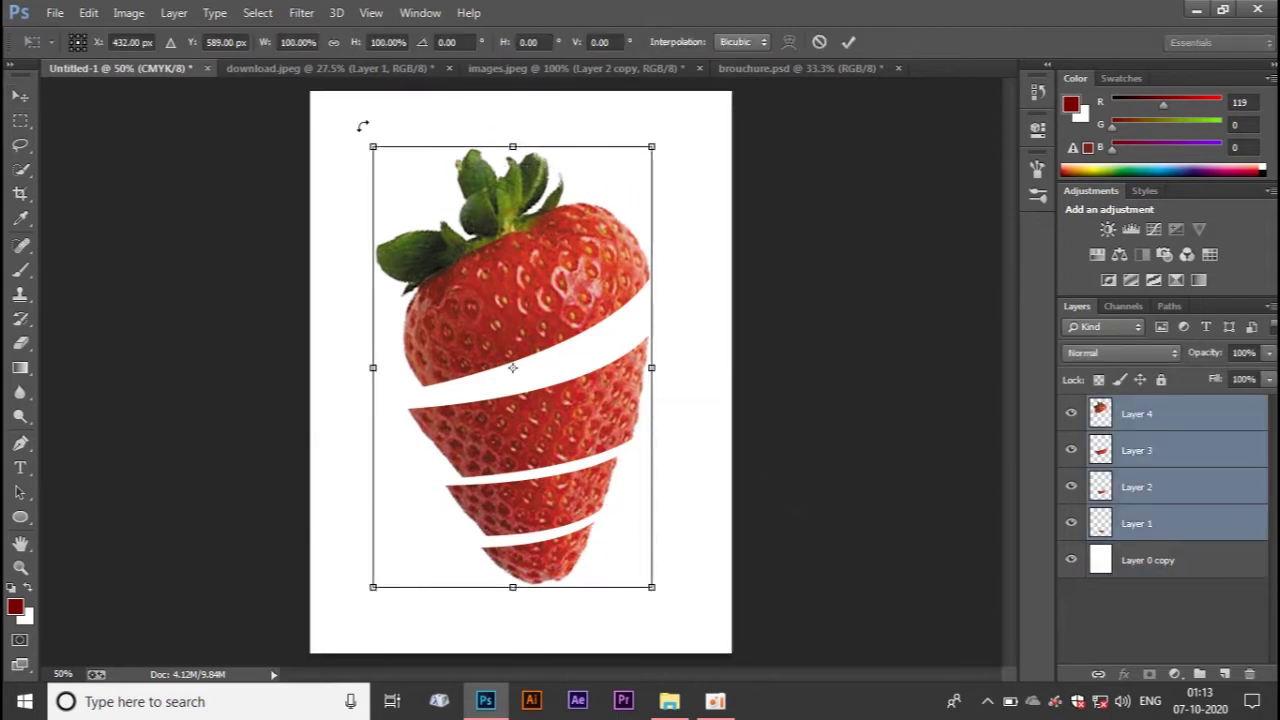
drag(517, 285, 501, 311)
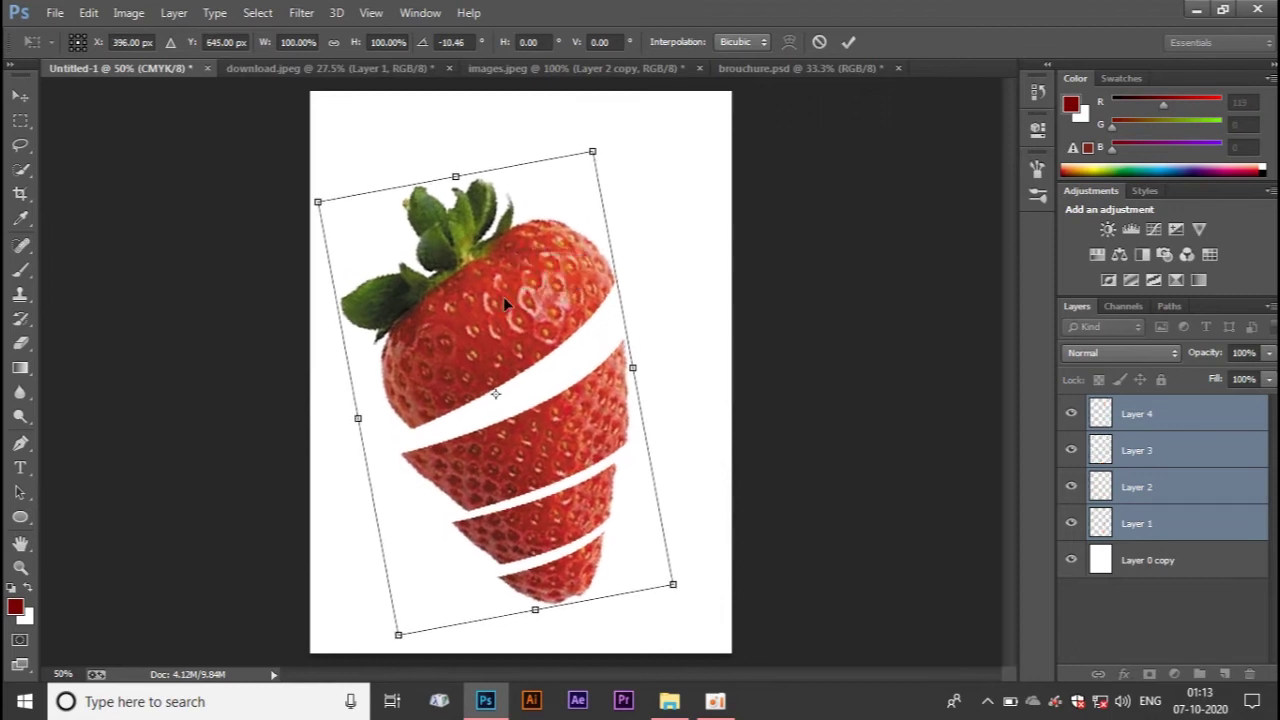
key(Return)
click(778, 200)
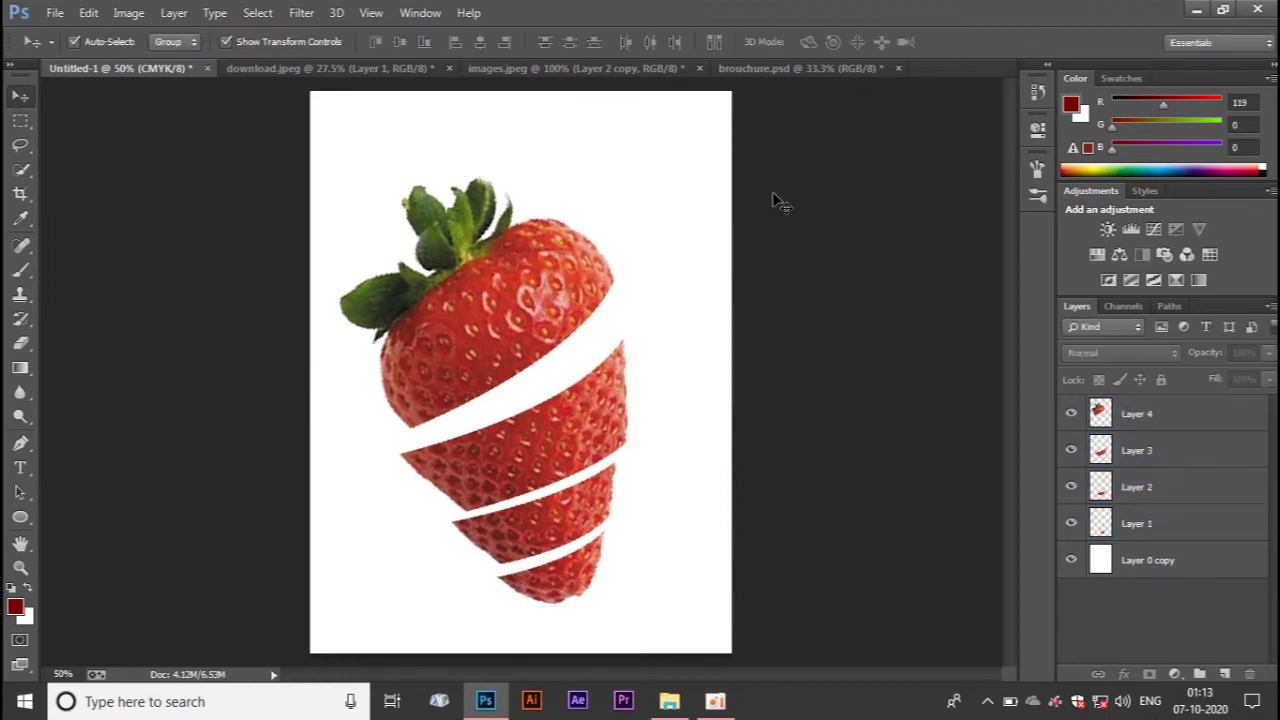
click(20, 516)
Draw a flat ellipse, Ellipse 1, with a bright orange-red fill near the canvas top
drag(539, 133, 685, 161)
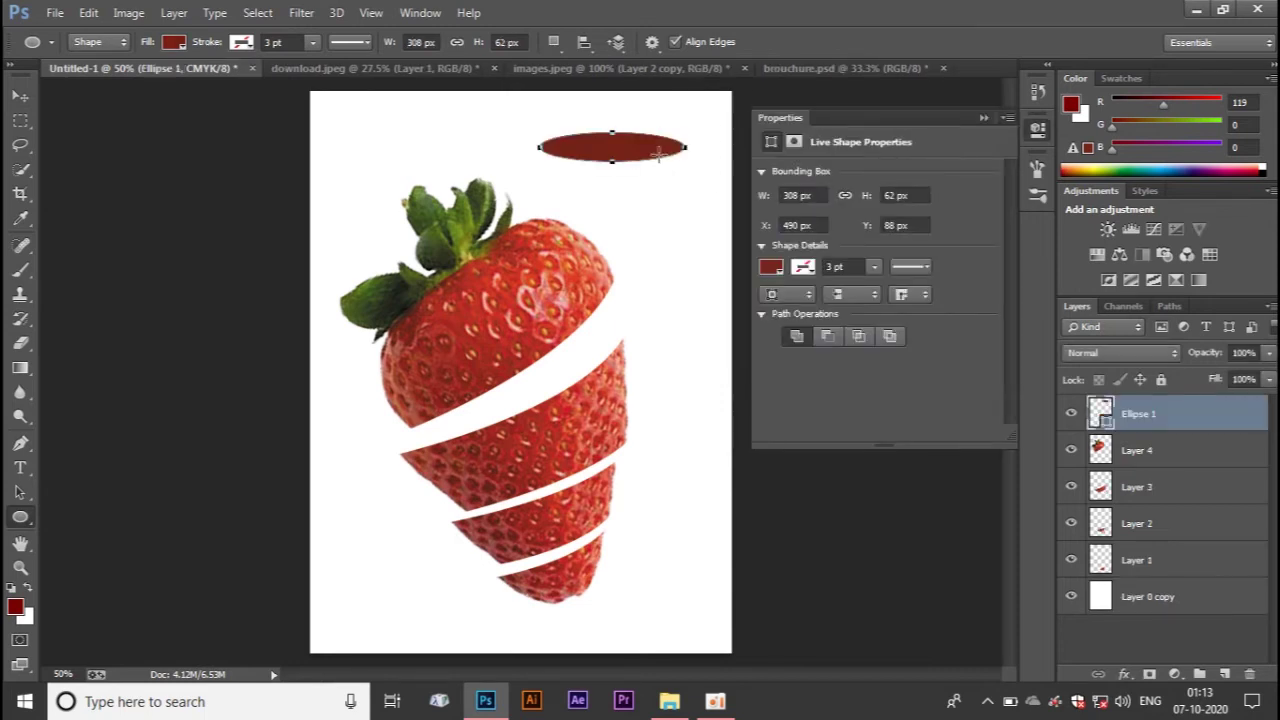
click(176, 43)
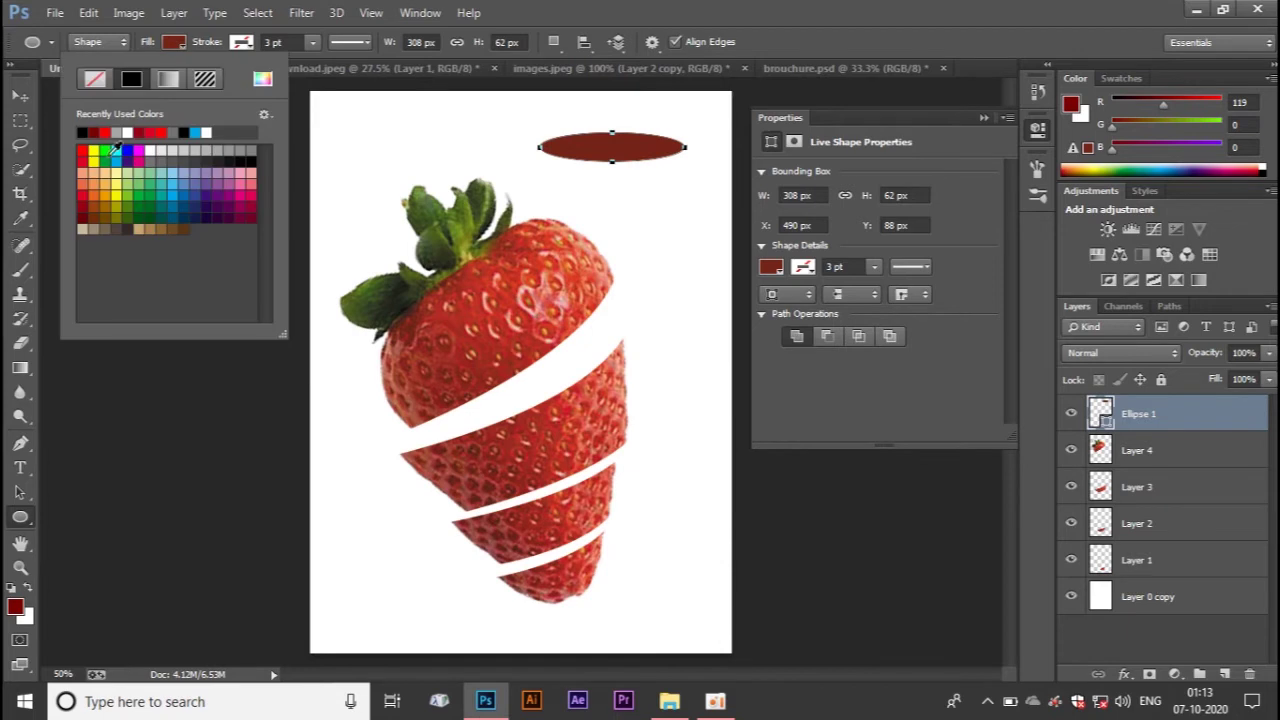
click(82, 150)
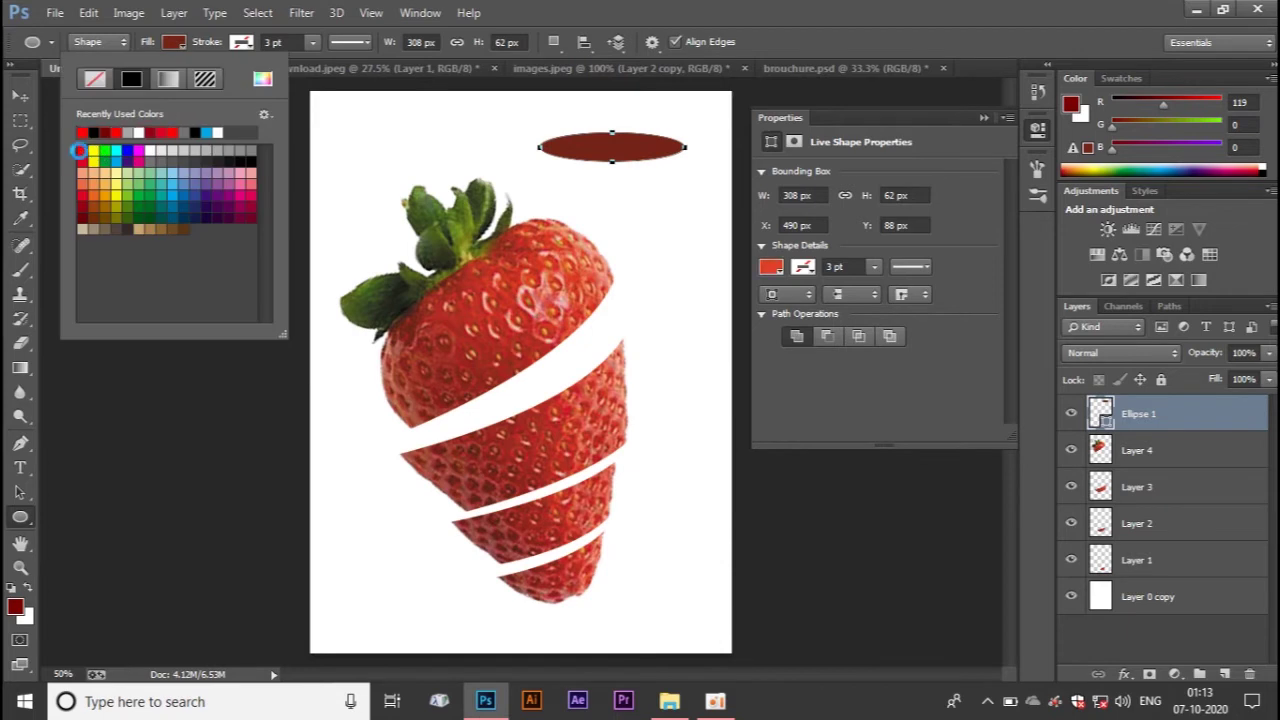
click(127, 408)
click(248, 156)
click(583, 289)
Move the ellipse down onto the bottom strawberry slice
click(20, 95)
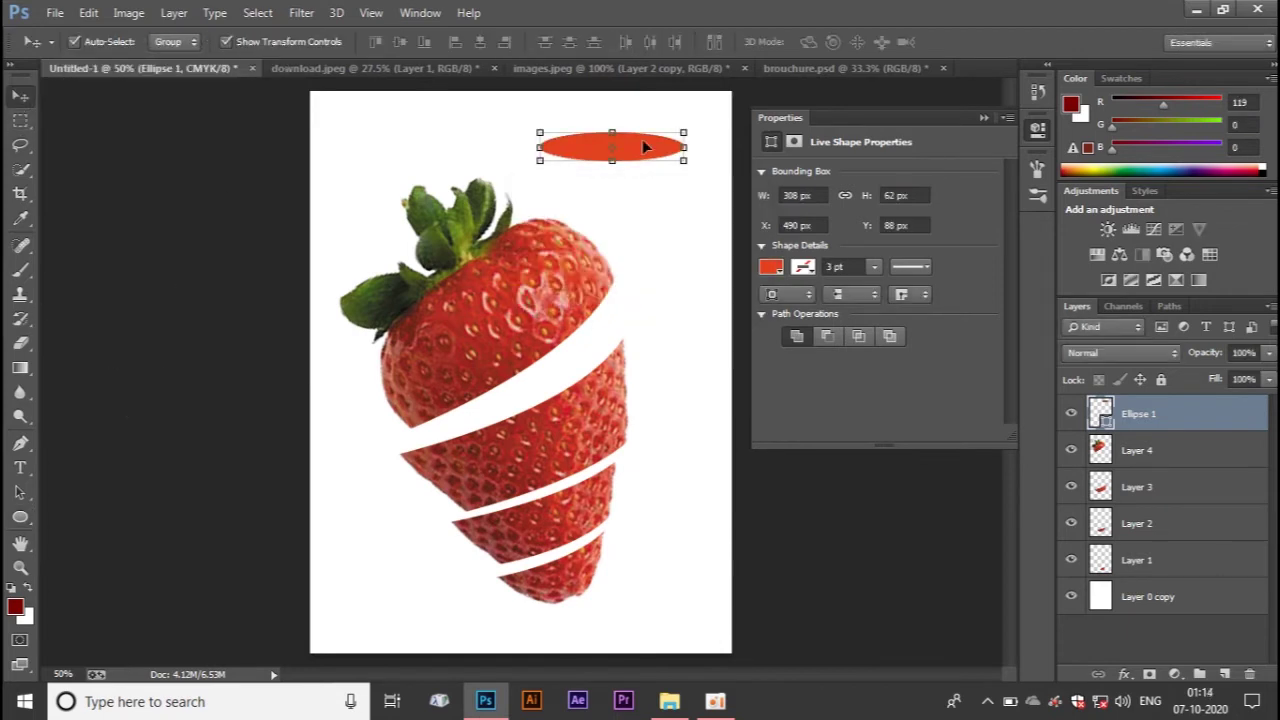
drag(645, 148, 528, 563)
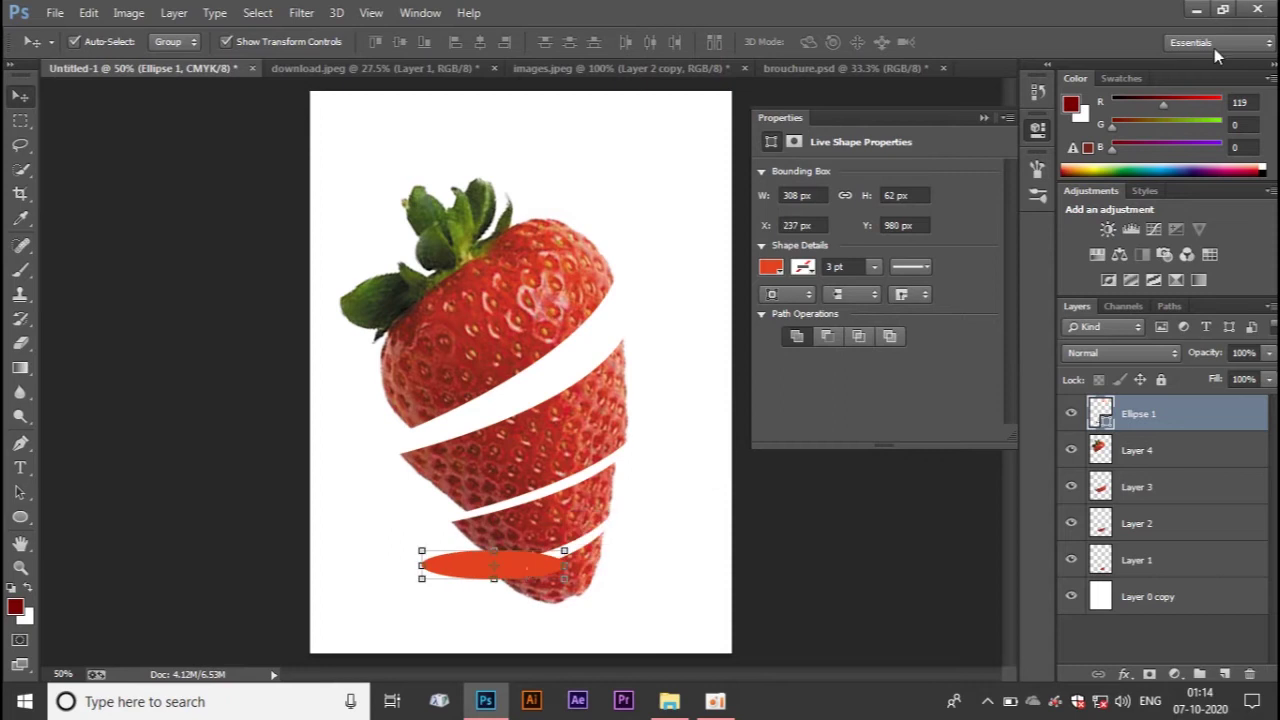
click(983, 118)
key(ctrl+plus)
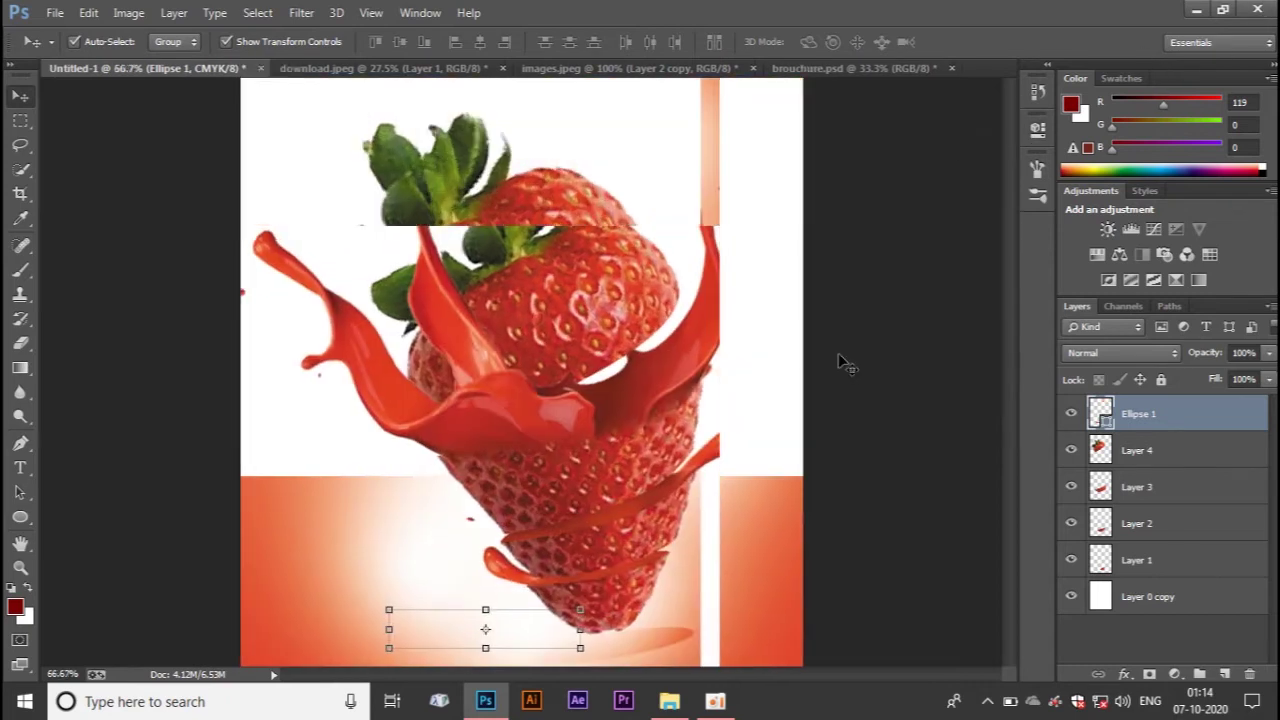
key(ctrl+minus)
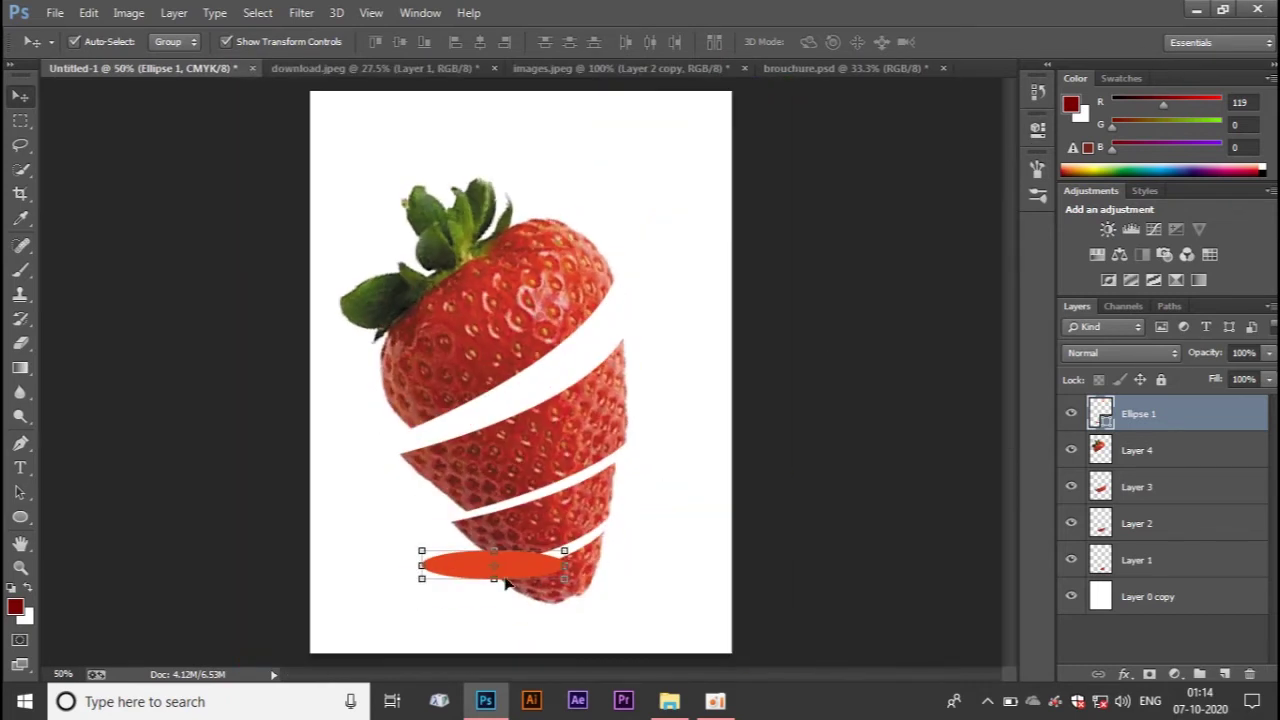
drag(500, 578, 528, 564)
Tilt the ellipse about 20°, send it behind the strawberry pieces, and shrink it to about 85%
mouse_move(606, 552)
mouse_down()
mouse_move(600, 528)
mouse_move(567, 542)
mouse_move(574, 534)
mouse_up()
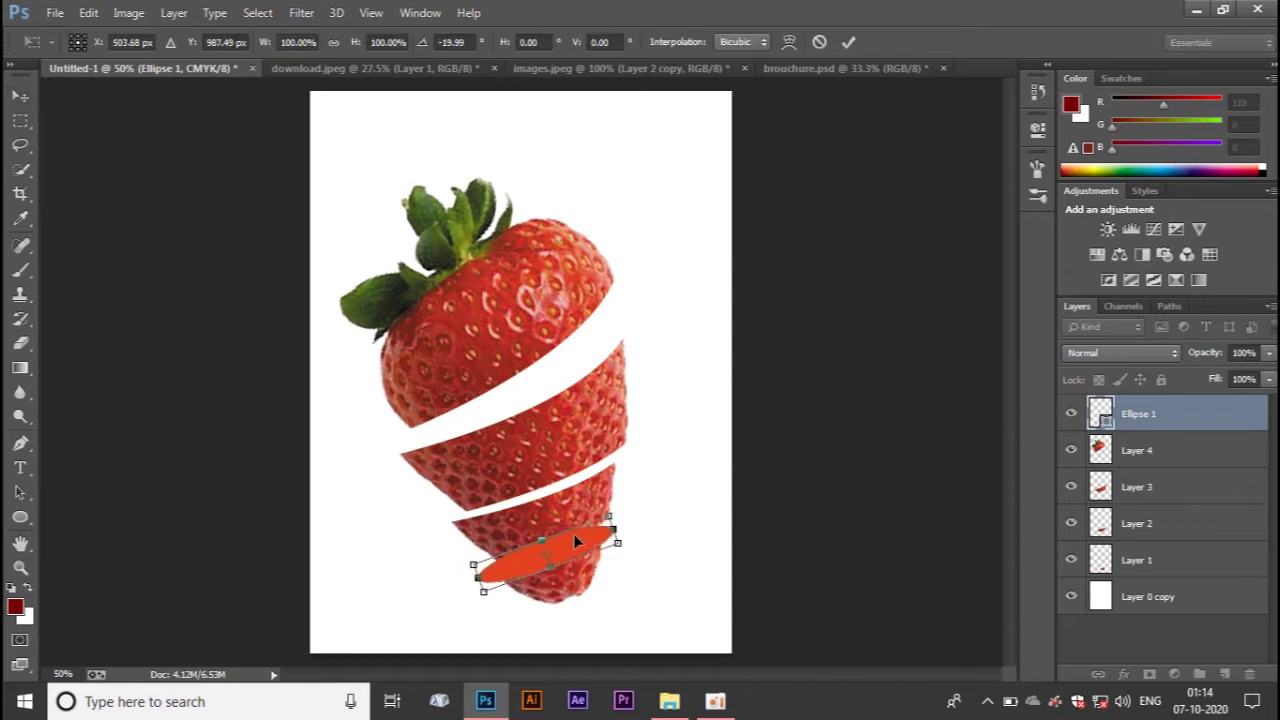
key(Return)
key(ctrl+bracketleft)
key(ctrl+bracketleft)
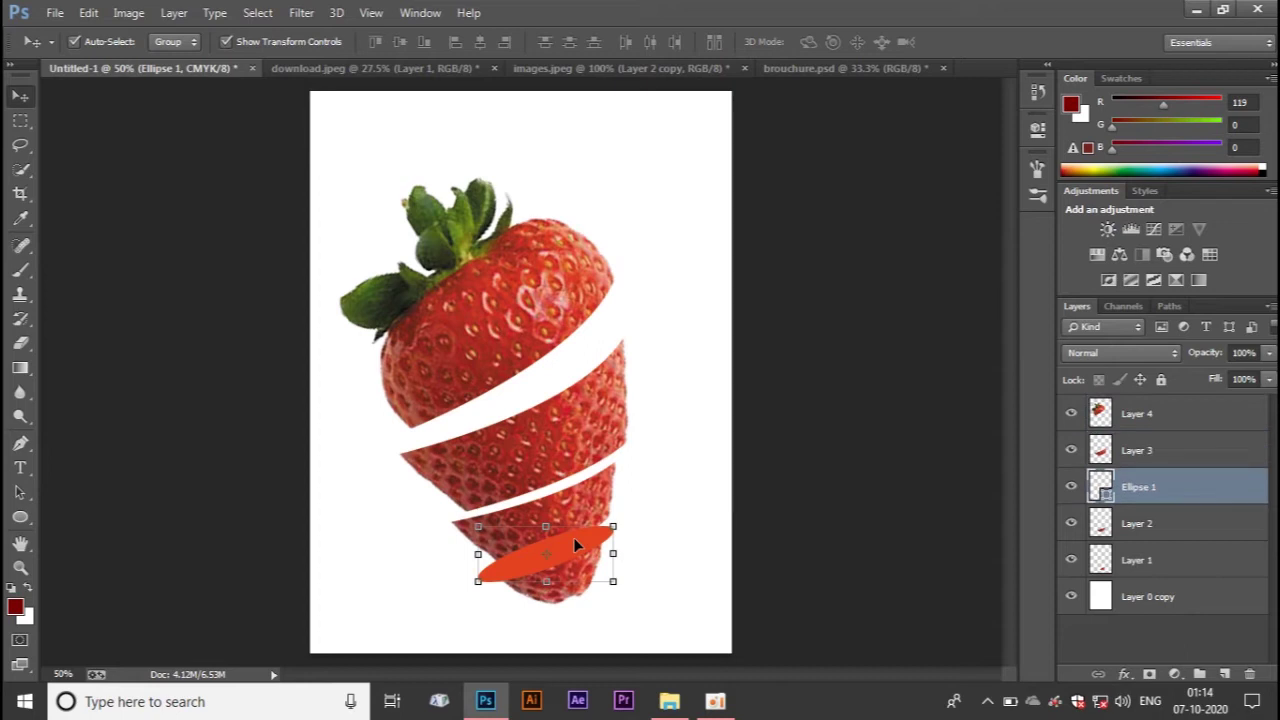
key(ctrl+bracketleft)
key(ctrl+bracketleft)
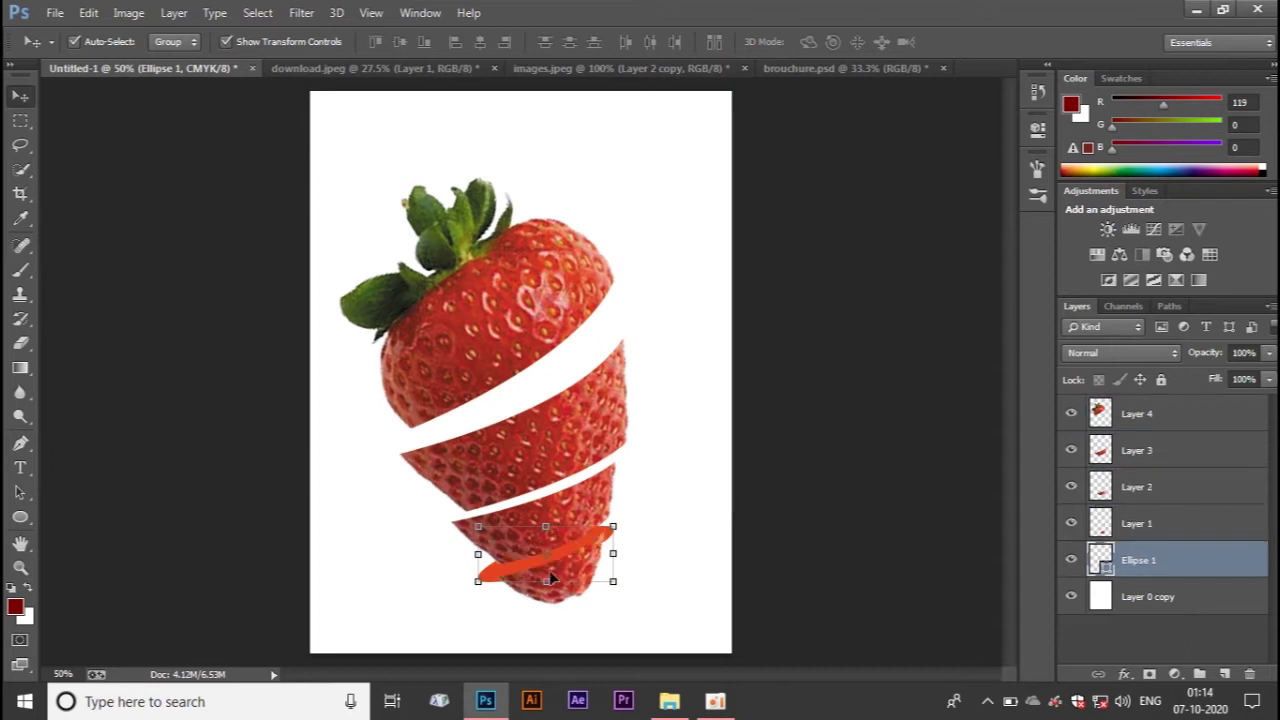
click(615, 584)
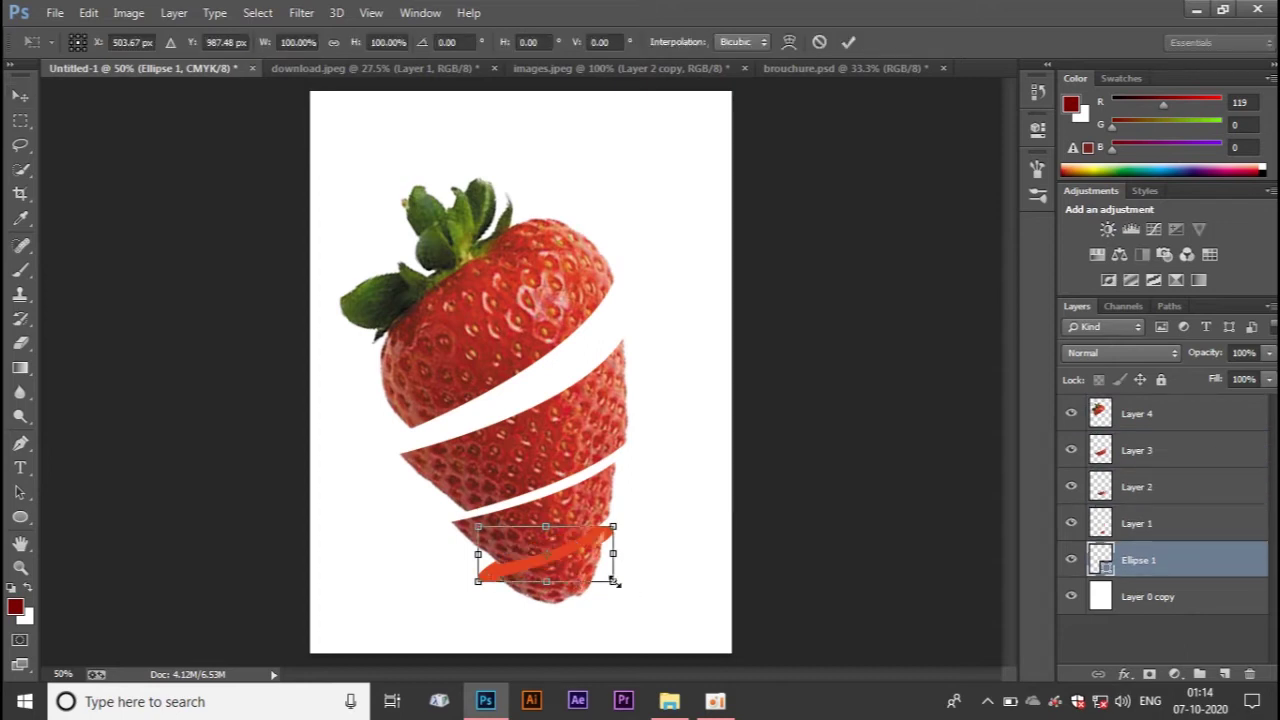
drag(615, 582, 606, 573)
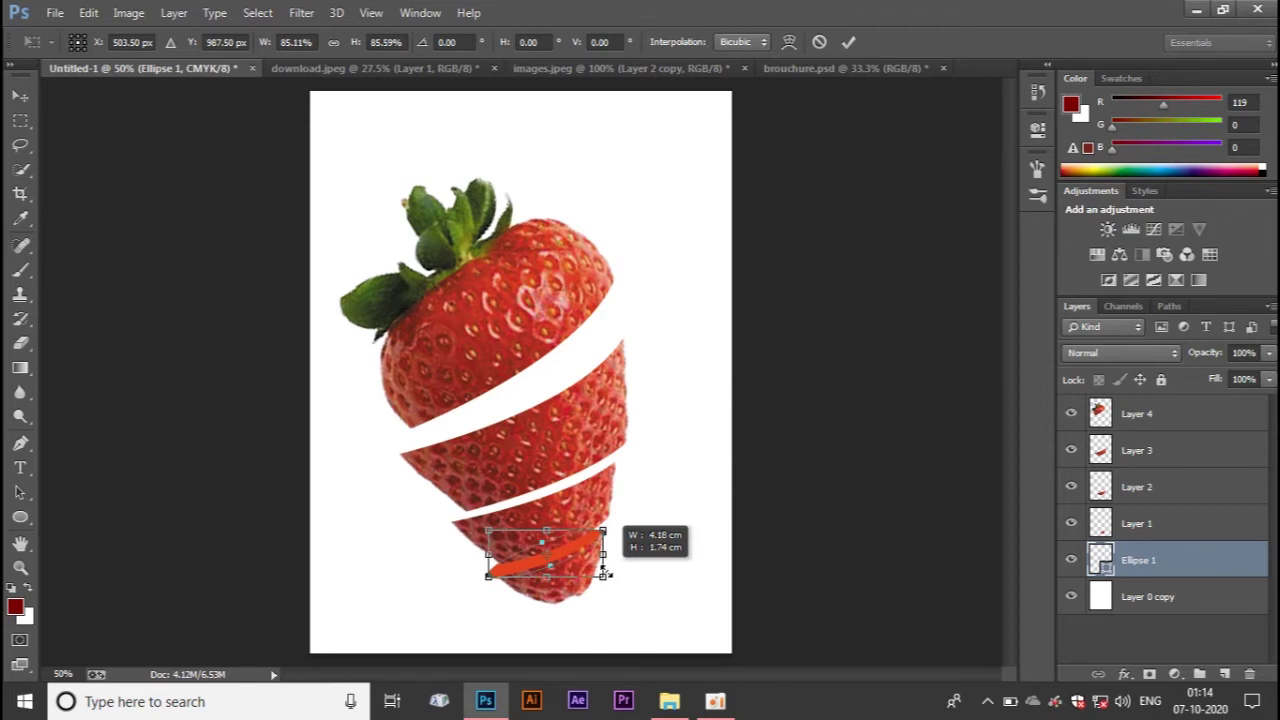
key(Return)
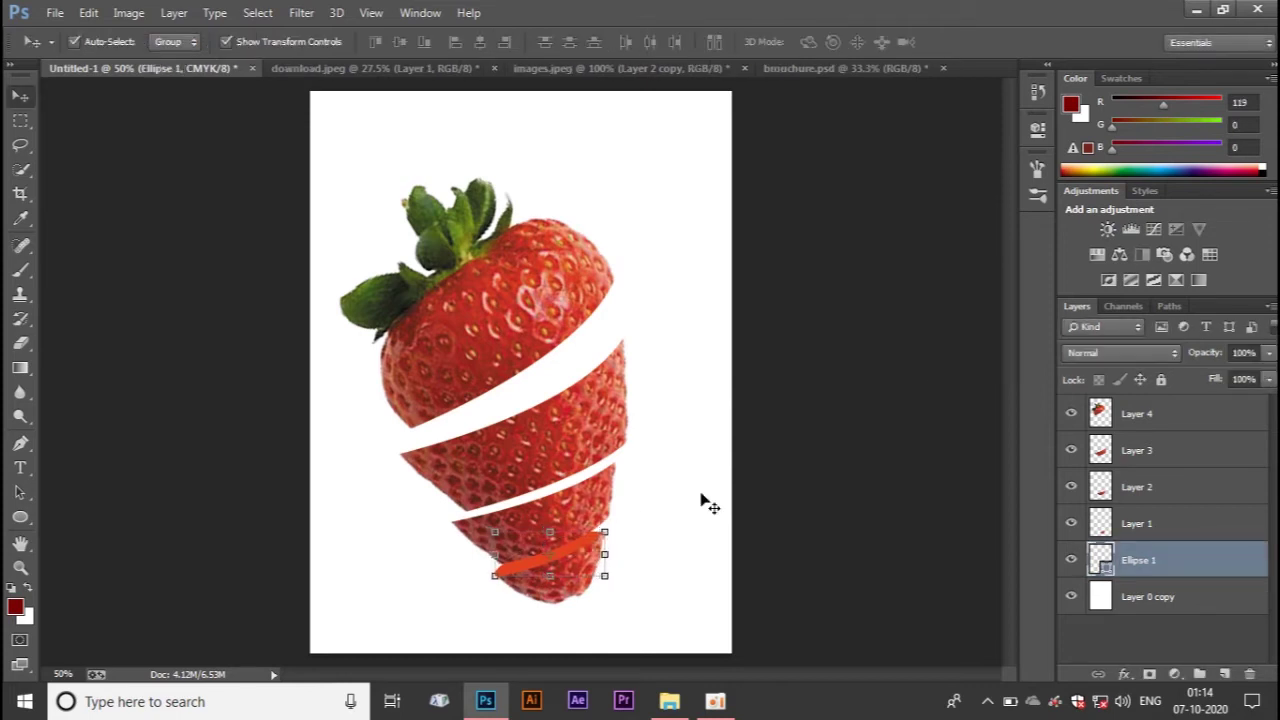
Load the Ellipse 1 outline as a selection and rasterize the shape for brushing
click(428, 645)
click(548, 566)
ctrl+click(1099, 561)
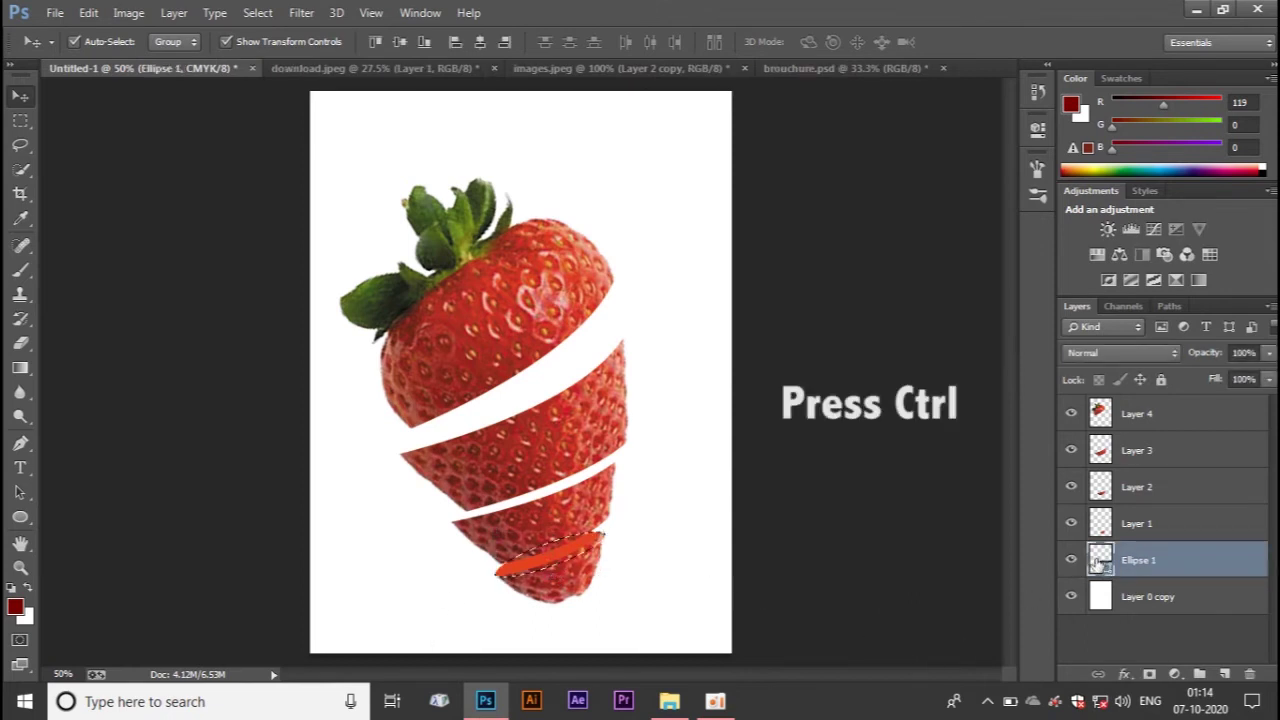
click(21, 270)
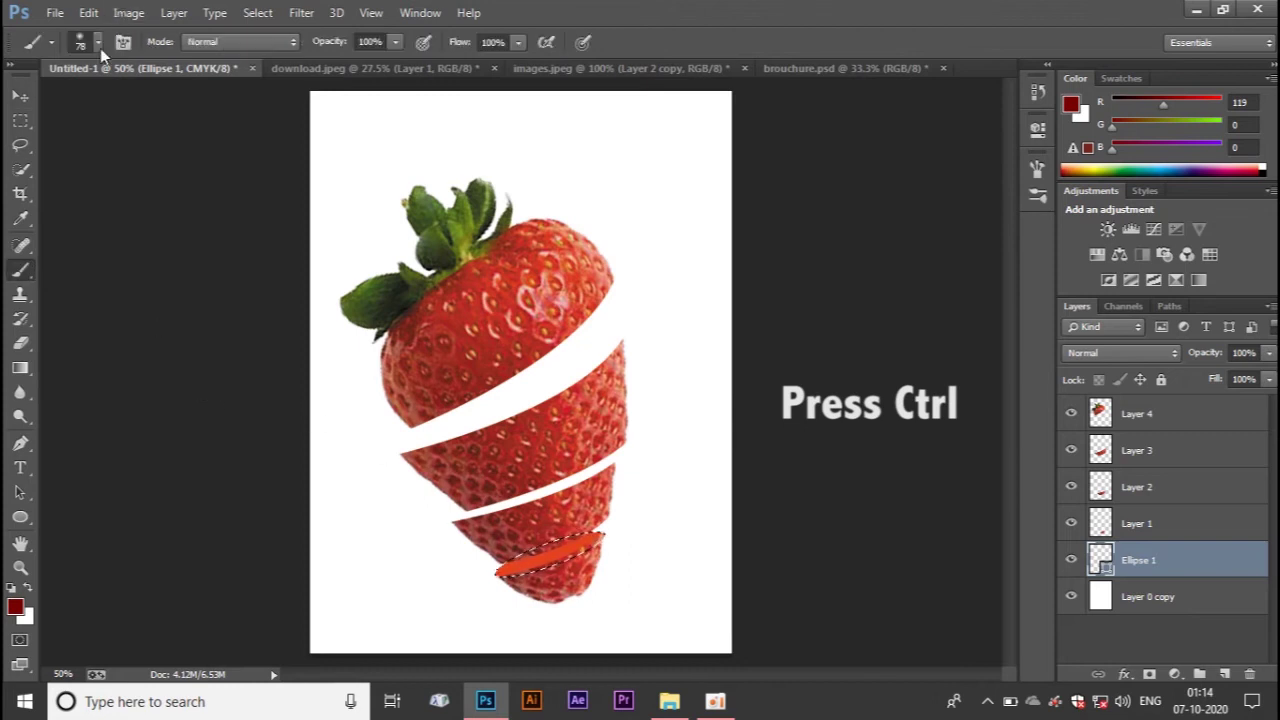
click(538, 544)
click(459, 248)
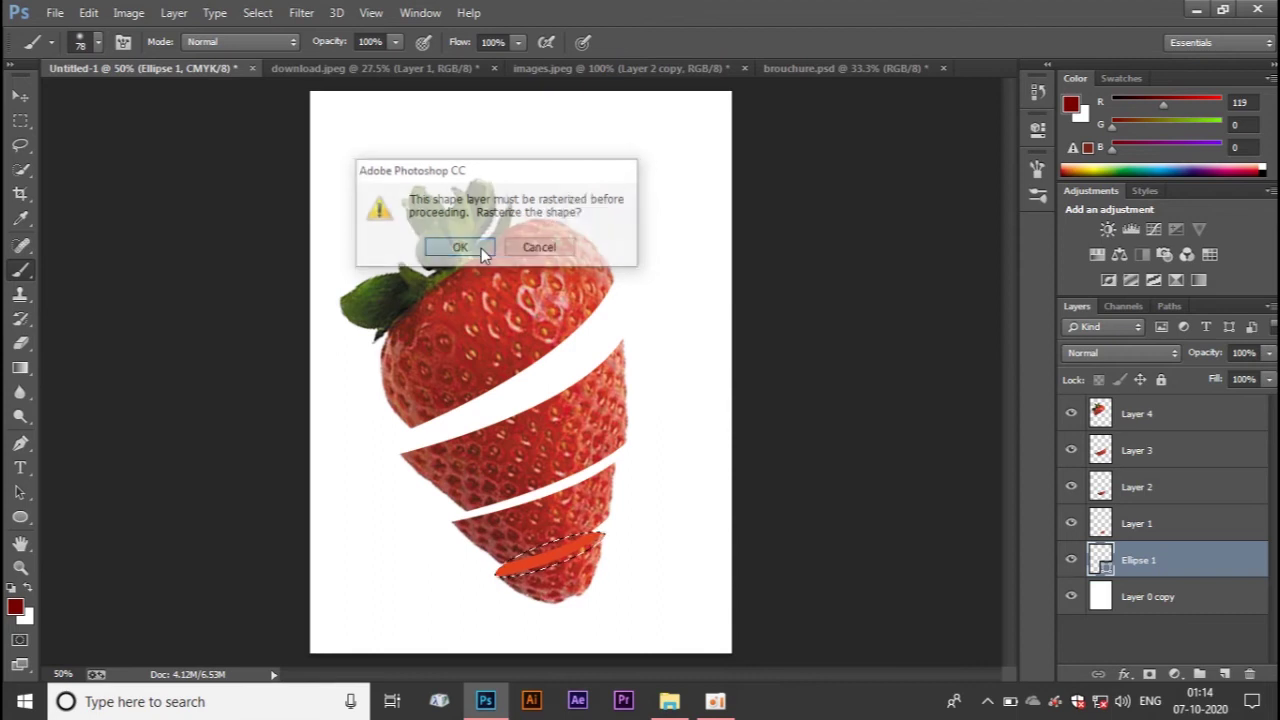
Paint the ellipse band dark red and drop the selection
drag(528, 545, 598, 535)
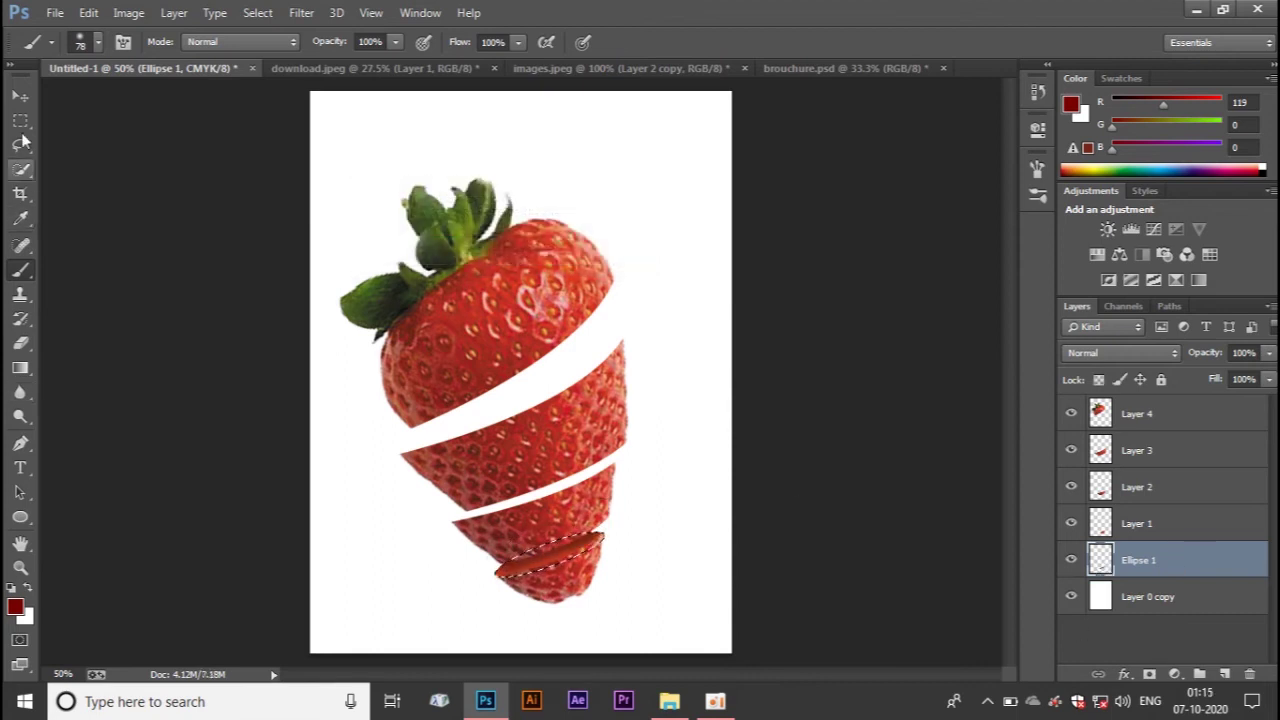
click(20, 169)
right_click(590, 540)
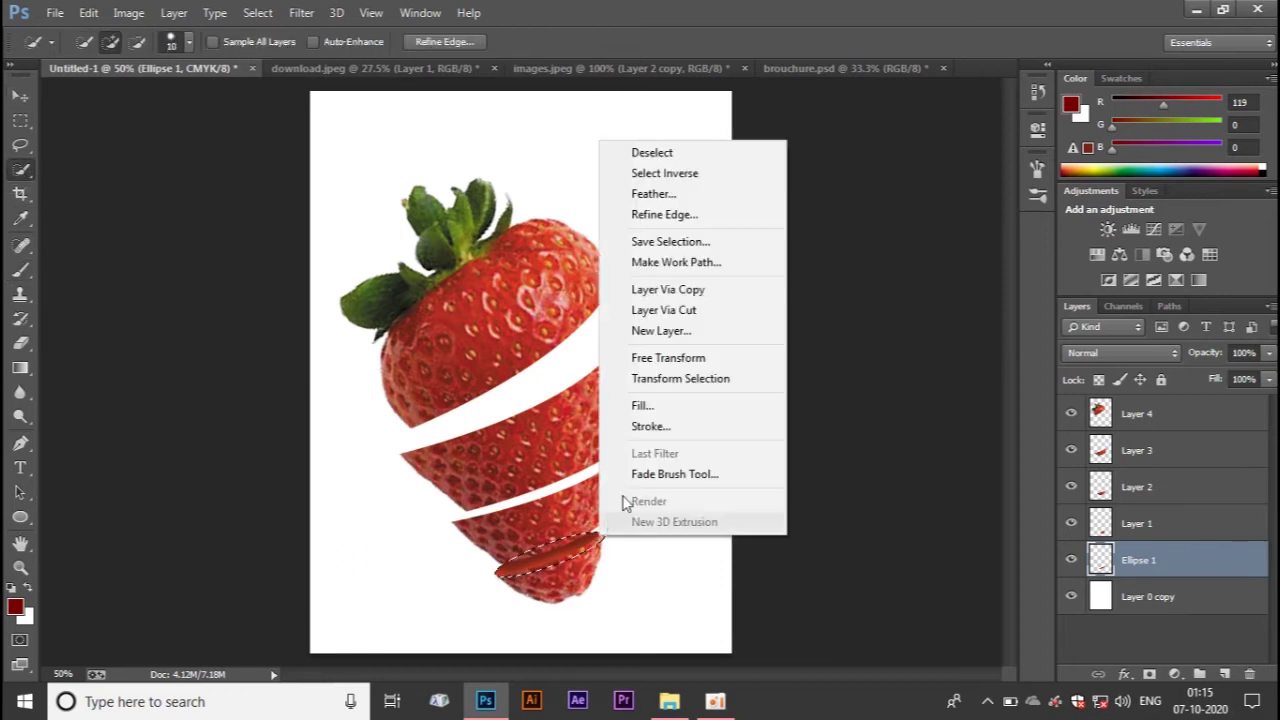
click(622, 151)
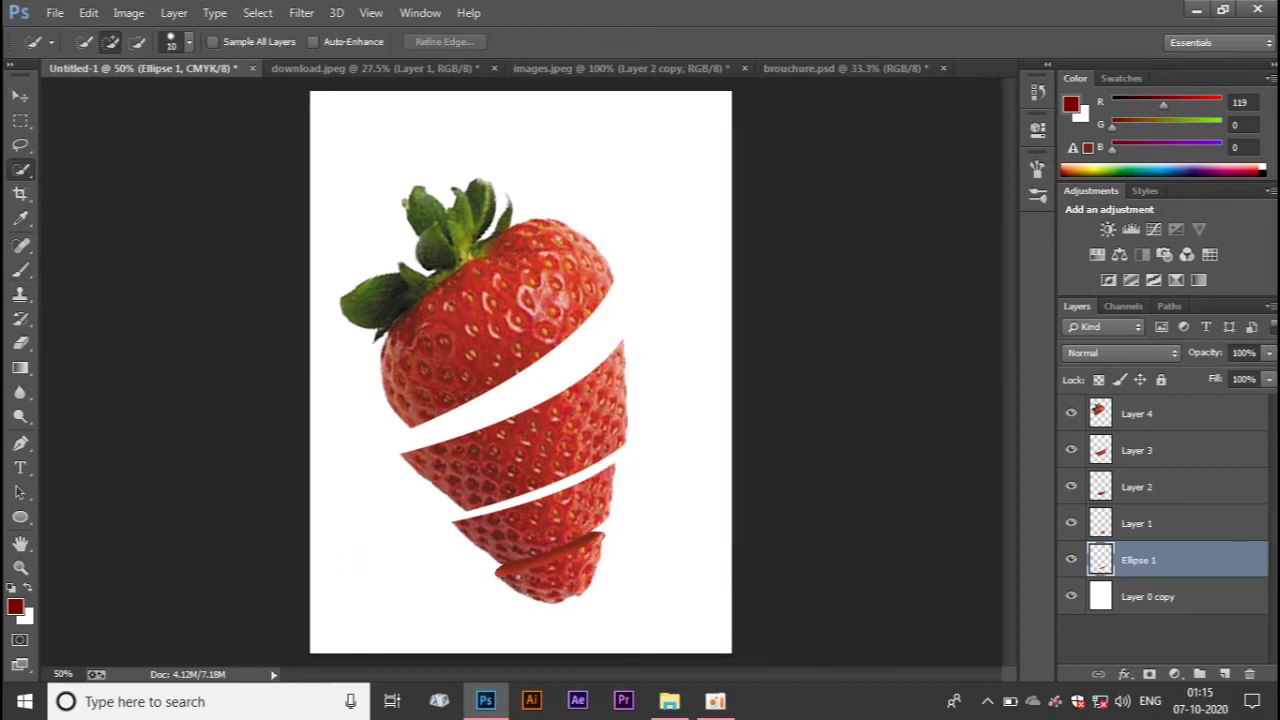
key(v)
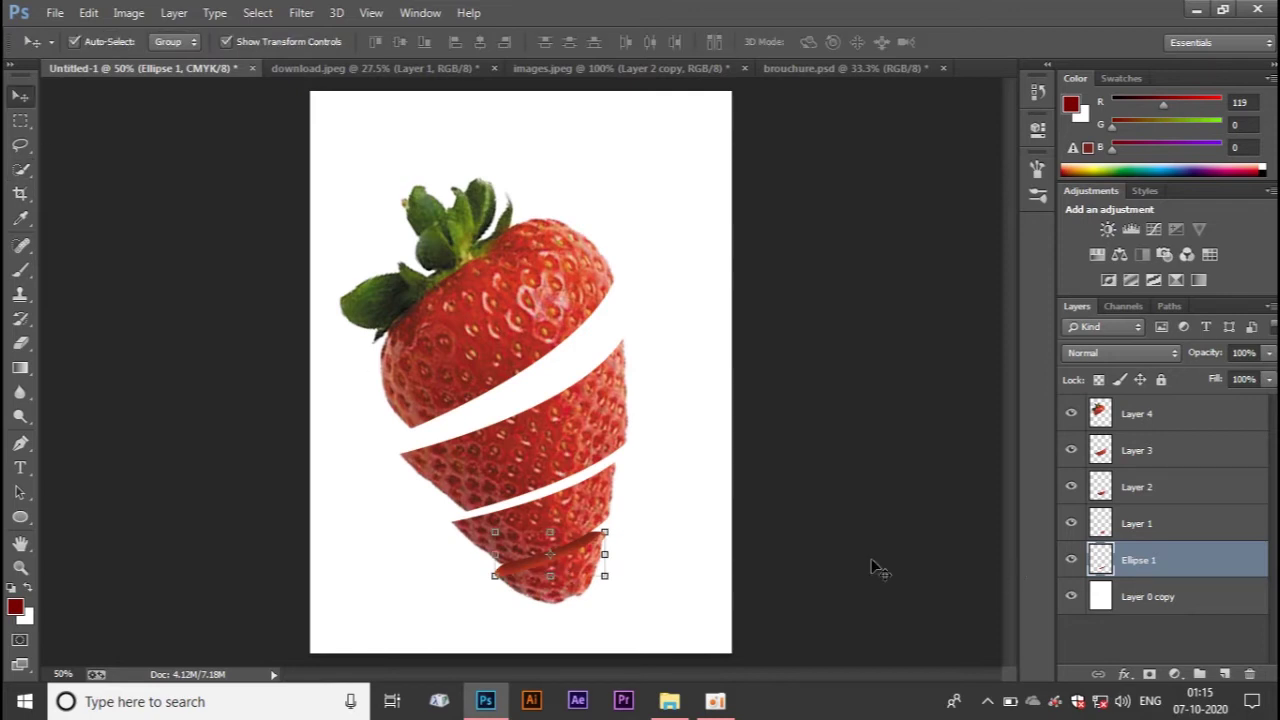
Duplicate the cut face up one slice and scale the copy to about 151%
mouse_move(517, 566)
mouse_down()
mouse_move(473, 520)
mouse_move(480, 511)
mouse_up()
mouse_move(558, 480)
mouse_down()
mouse_move(598, 474)
mouse_move(585, 478)
mouse_up()
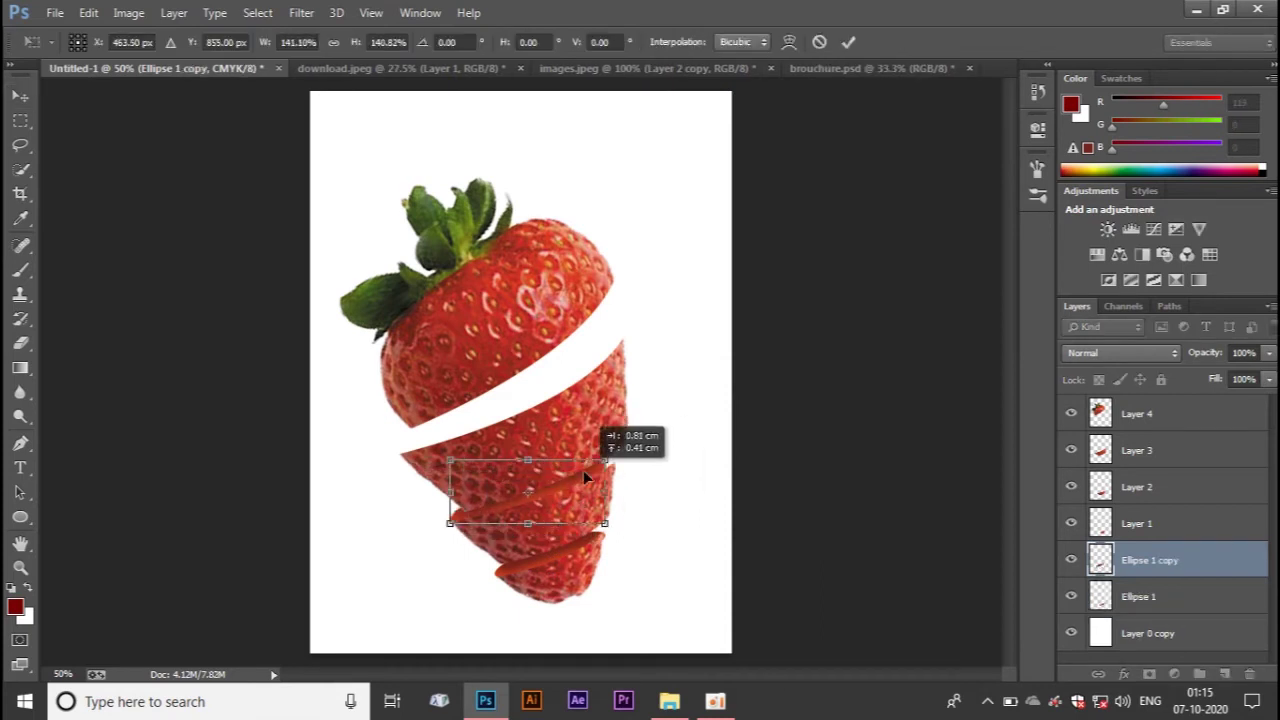
drag(605, 460, 619, 451)
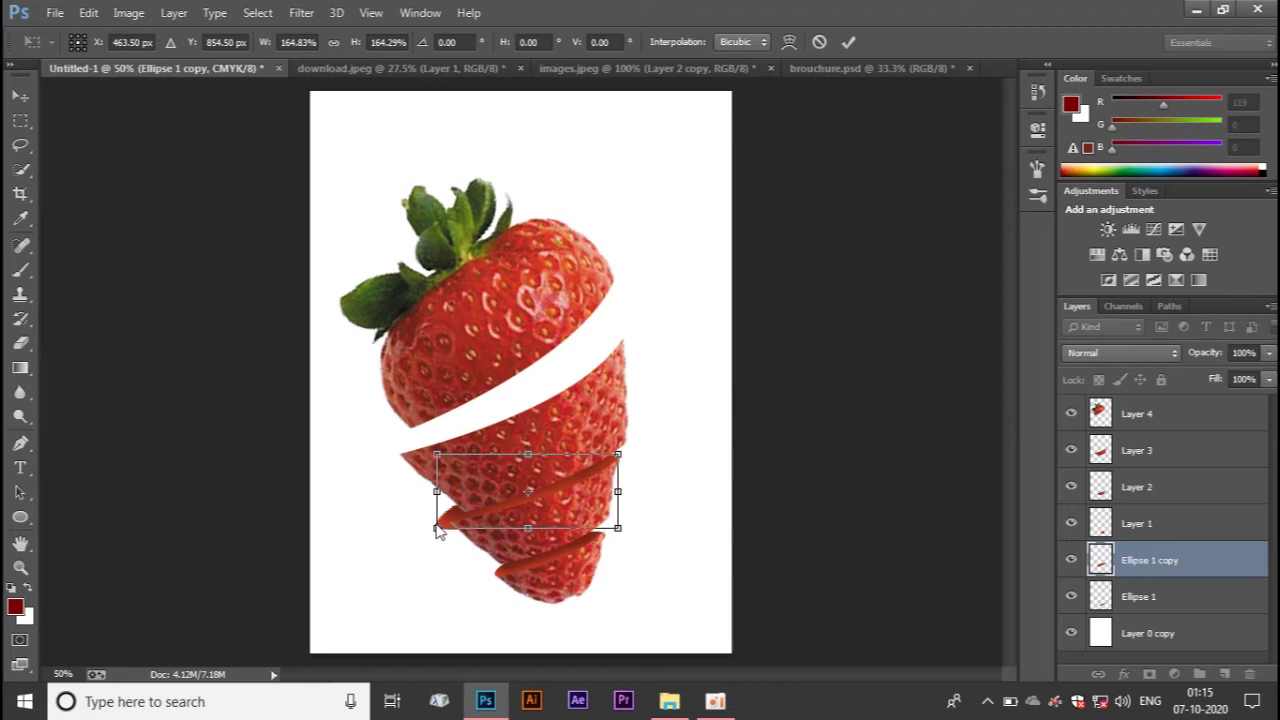
drag(434, 530, 449, 526)
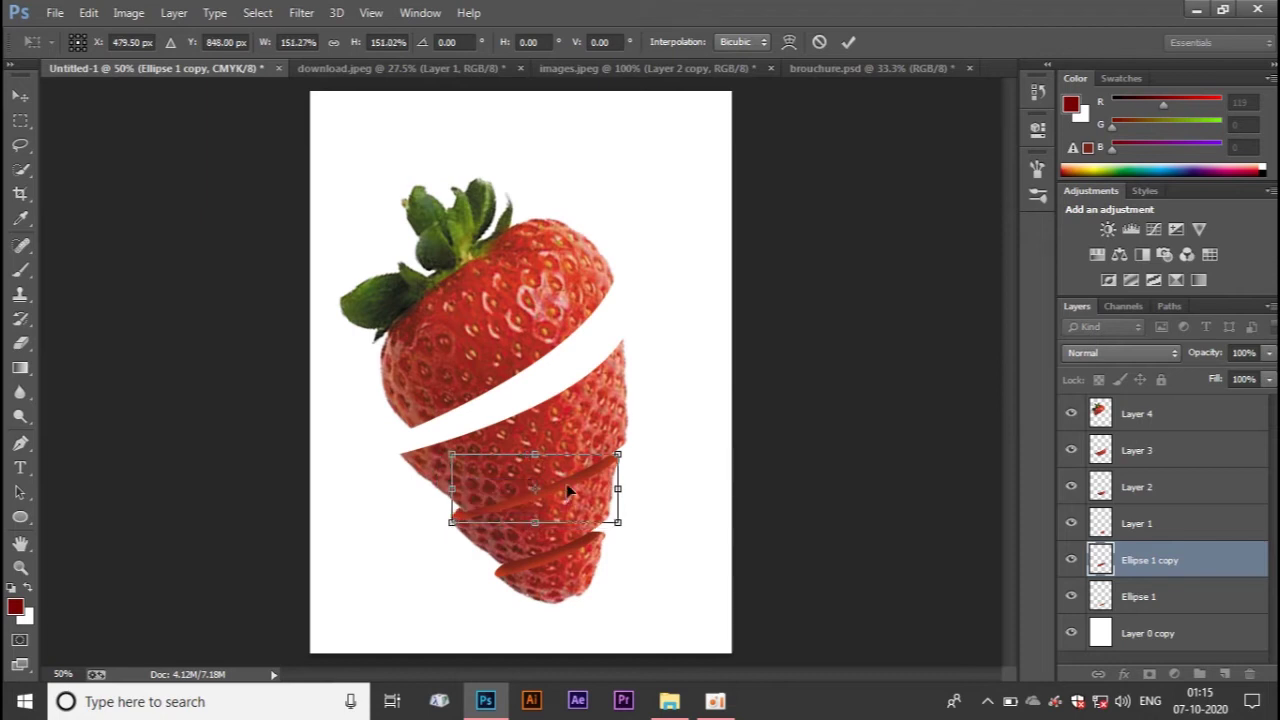
key(Return)
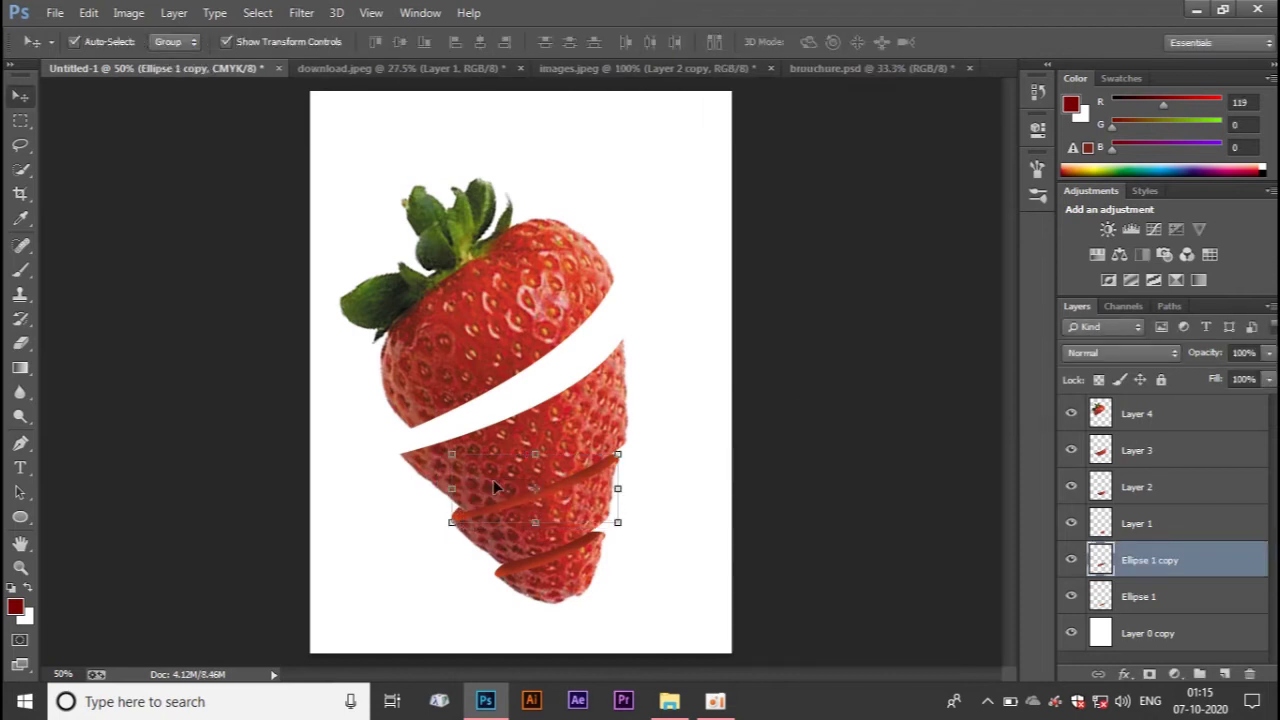
Warp the copied face's corners to fit the lower-middle slice
key(ctrl+t)
right_click(560, 489)
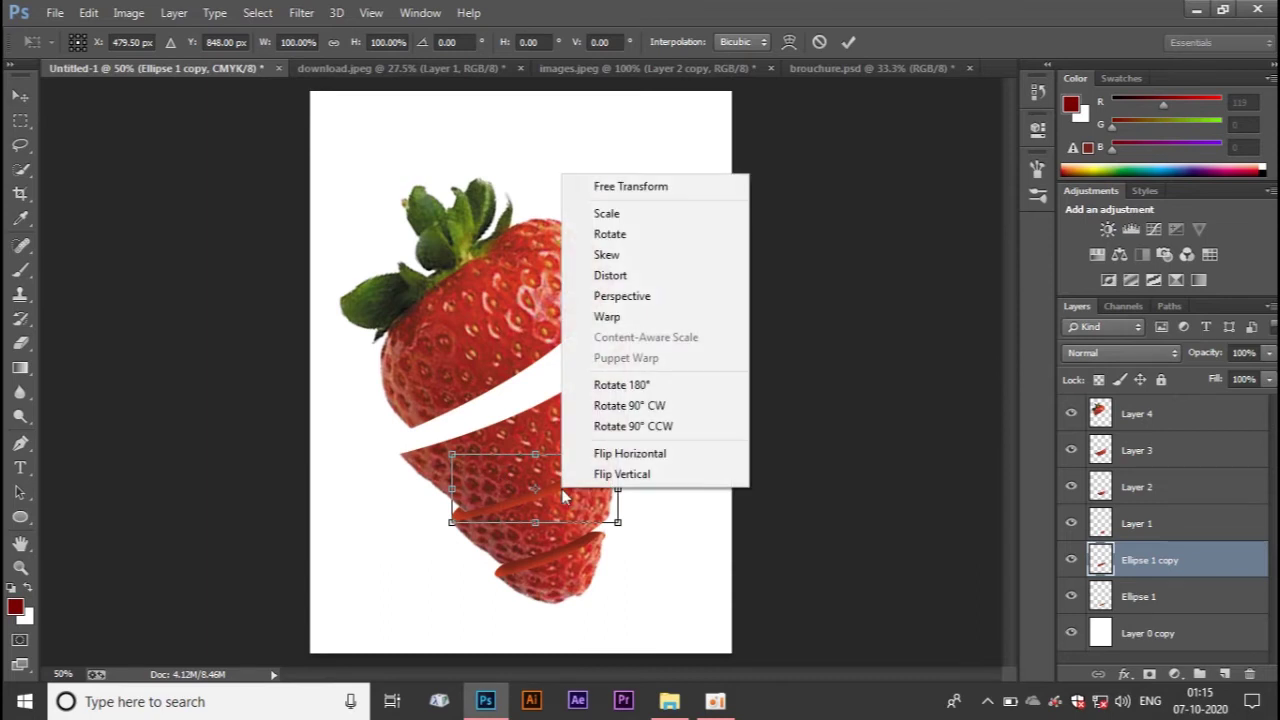
click(607, 317)
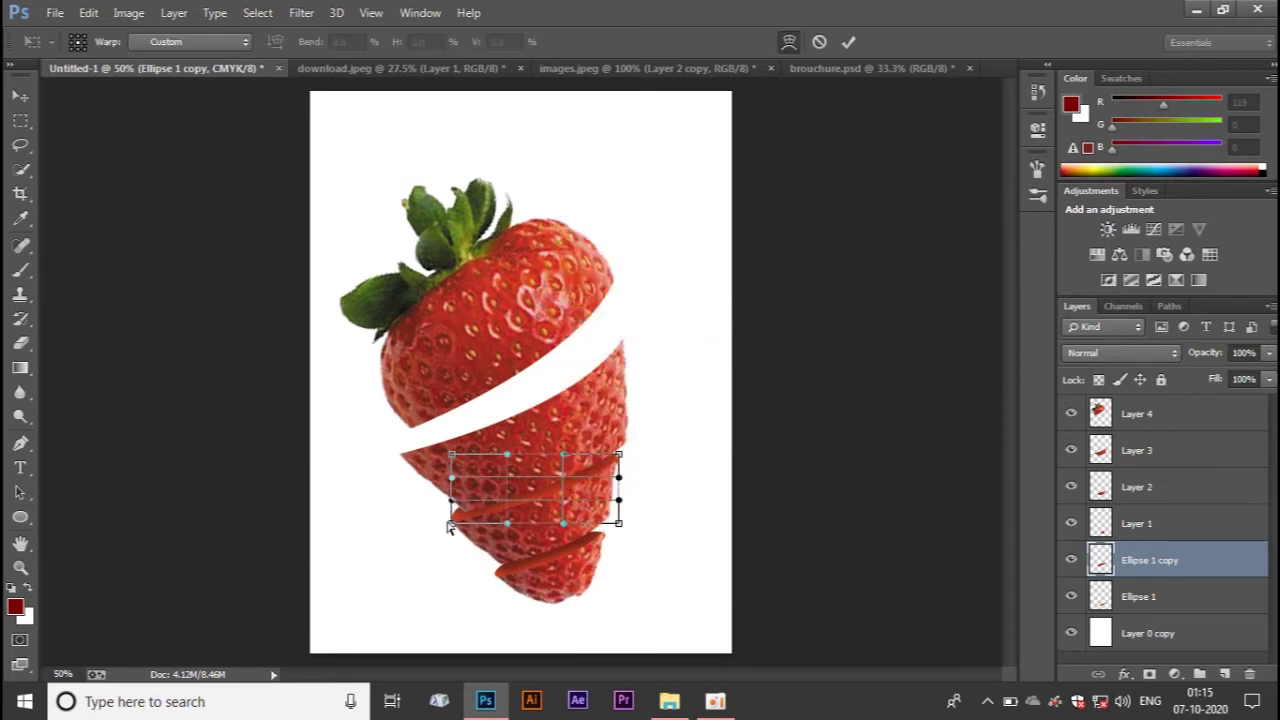
click(450, 526)
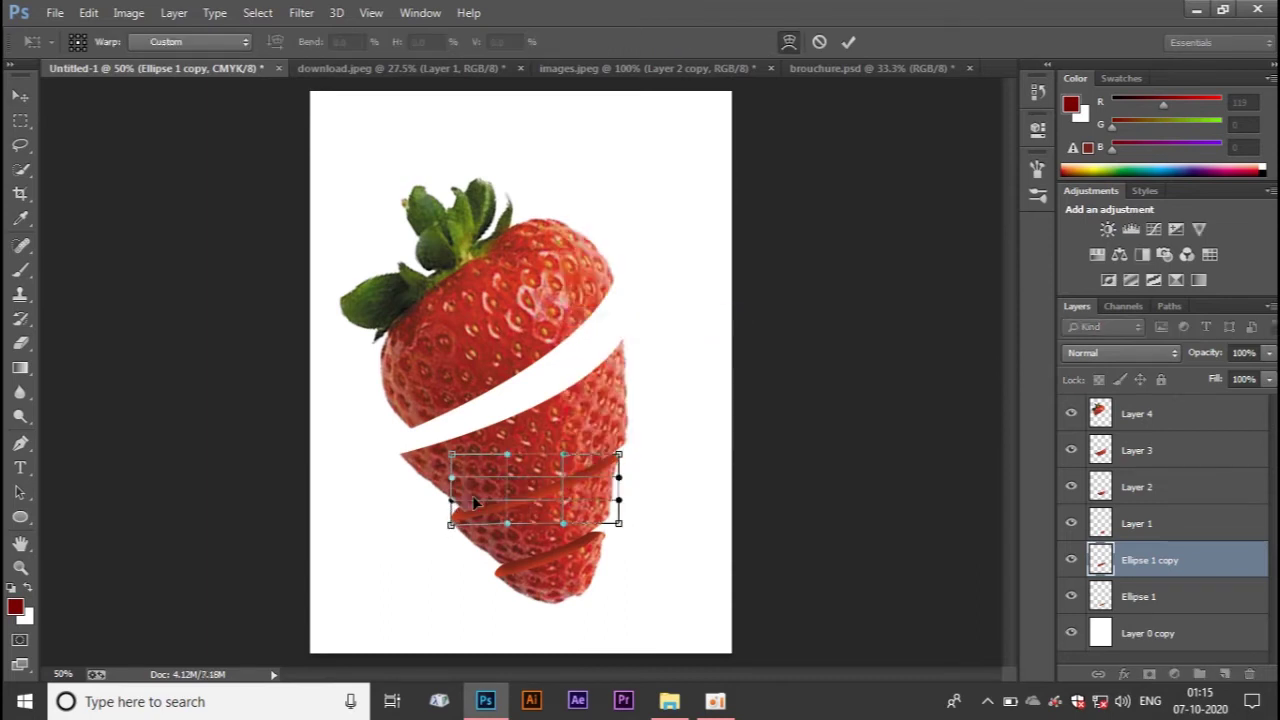
click(618, 457)
key(Return)
click(763, 380)
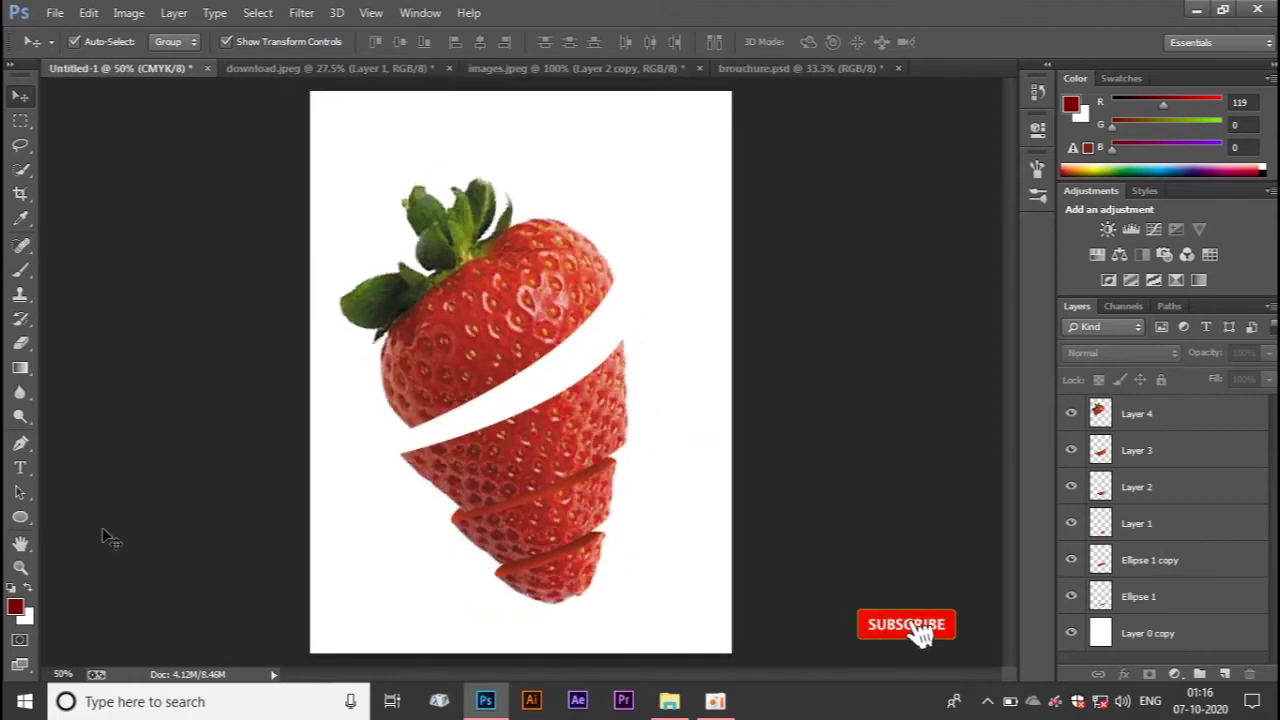
Duplicate the cut face onto the middle slice, scale it about 153%, and tilt it -6.79°
drag(504, 503, 482, 455)
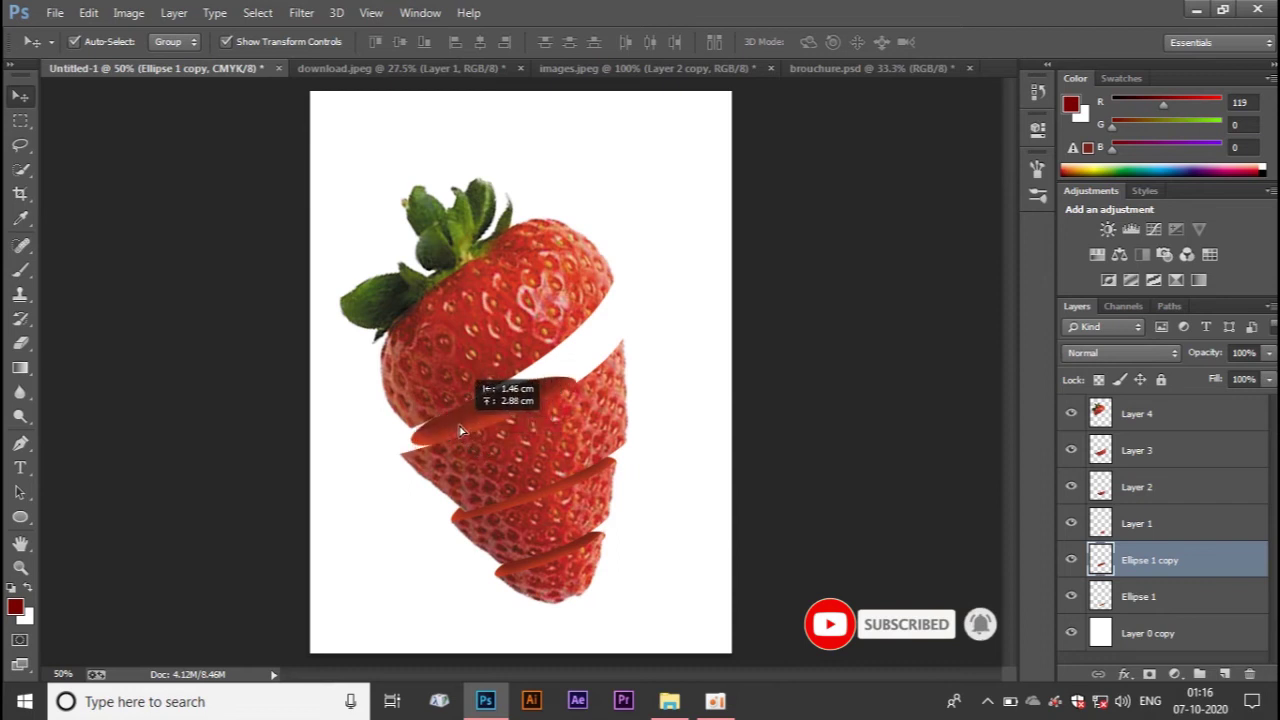
drag(482, 455, 460, 428)
drag(565, 387, 650, 350)
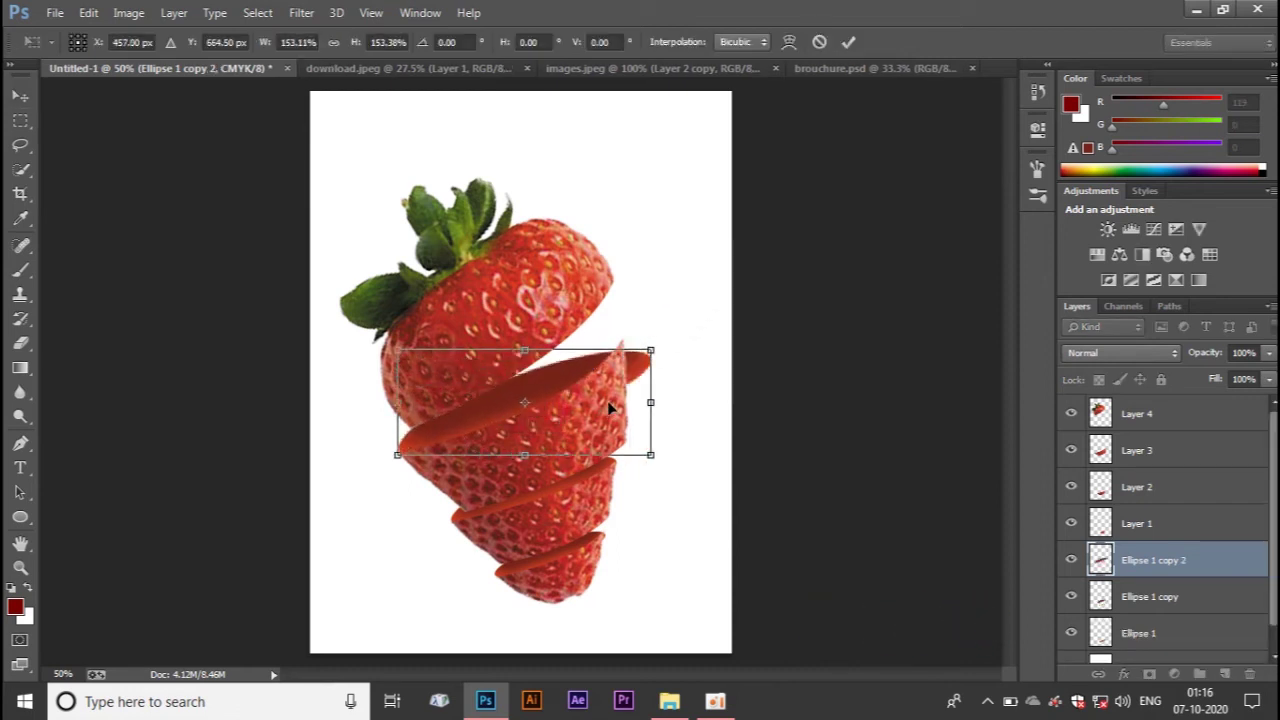
drag(677, 340, 666, 324)
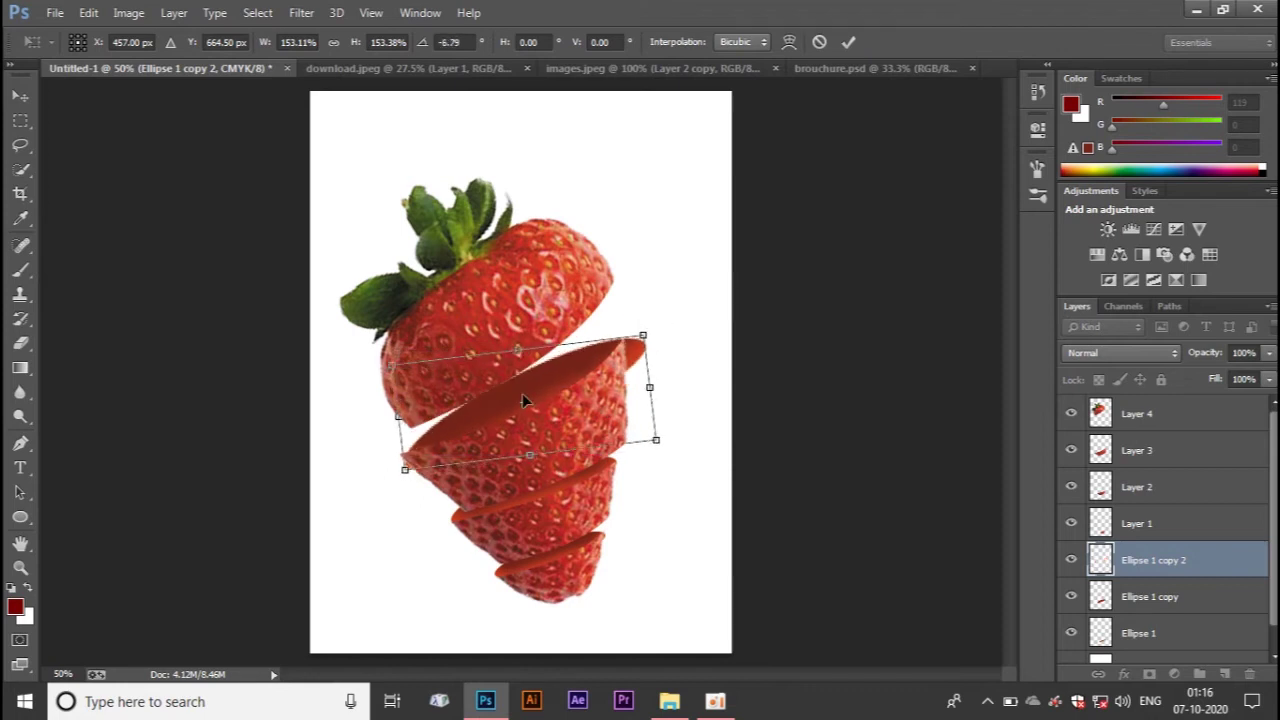
drag(522, 397, 515, 386)
key(Return)
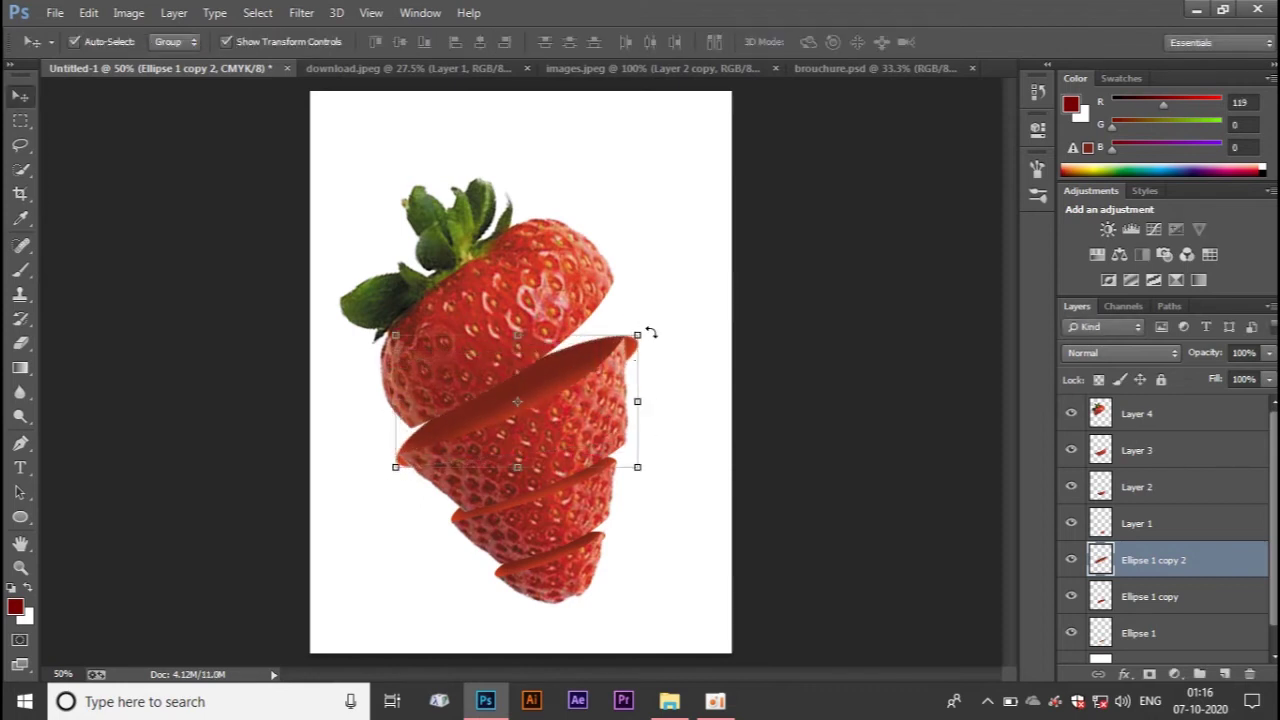
drag(646, 333, 624, 321)
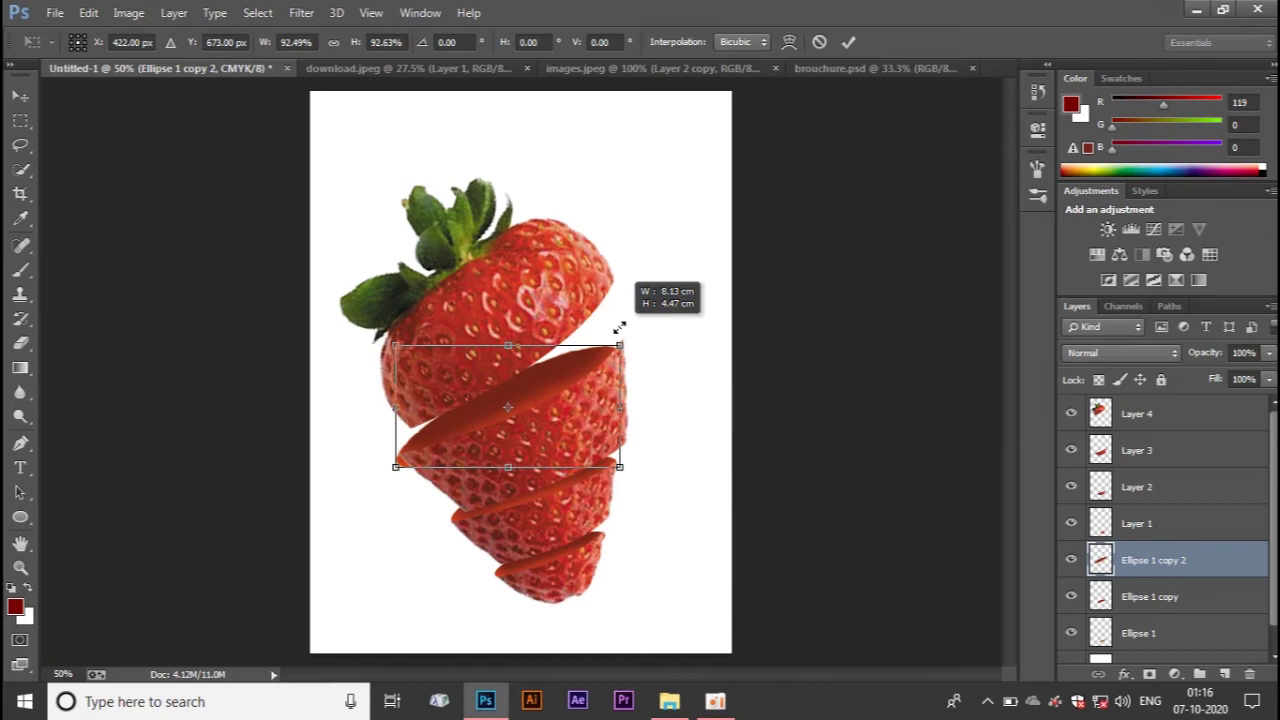
key(Return)
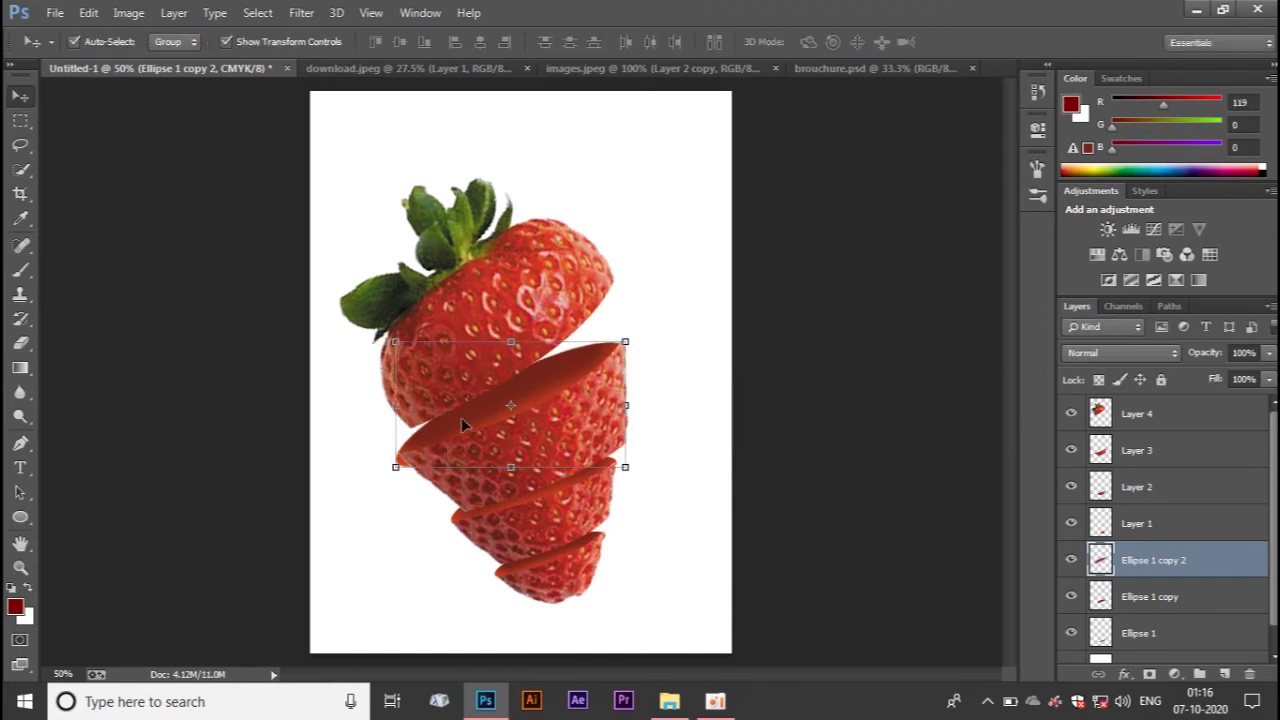
Warp the new copy's corners to follow the middle slice's cut edge
key(ctrl+t)
right_click(470, 438)
click(551, 270)
drag(396, 470, 400, 458)
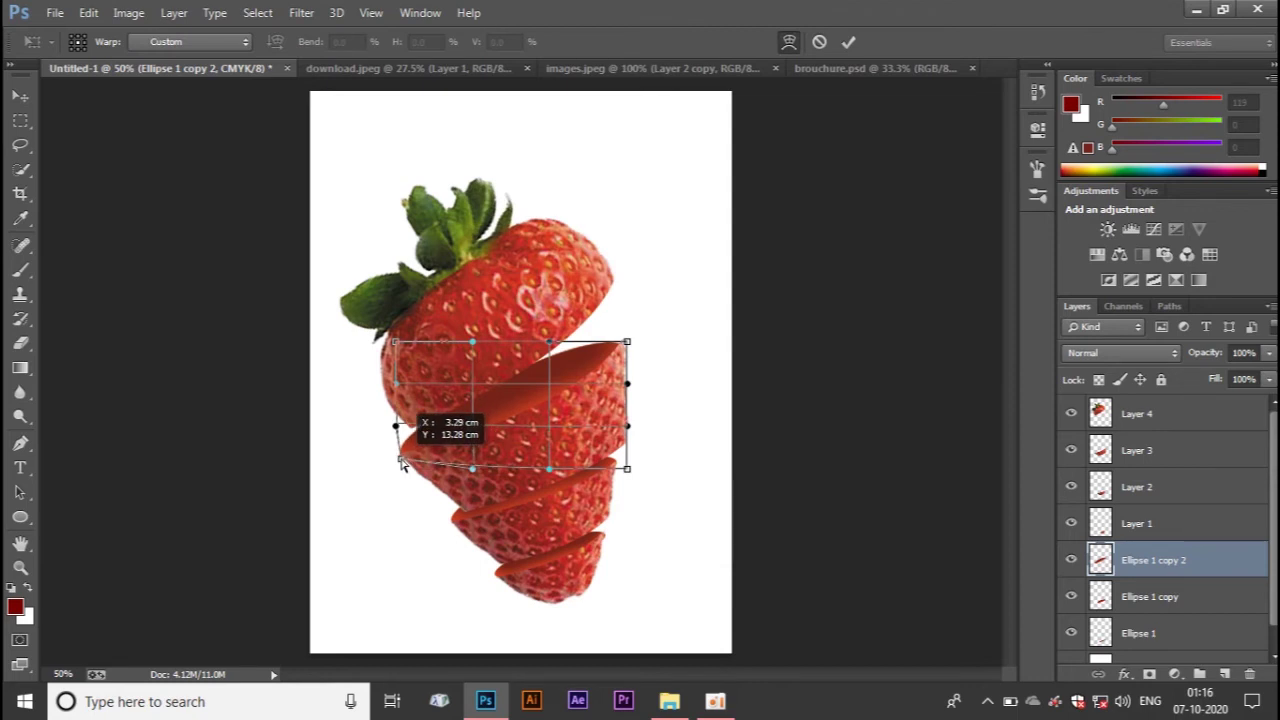
drag(629, 345, 622, 341)
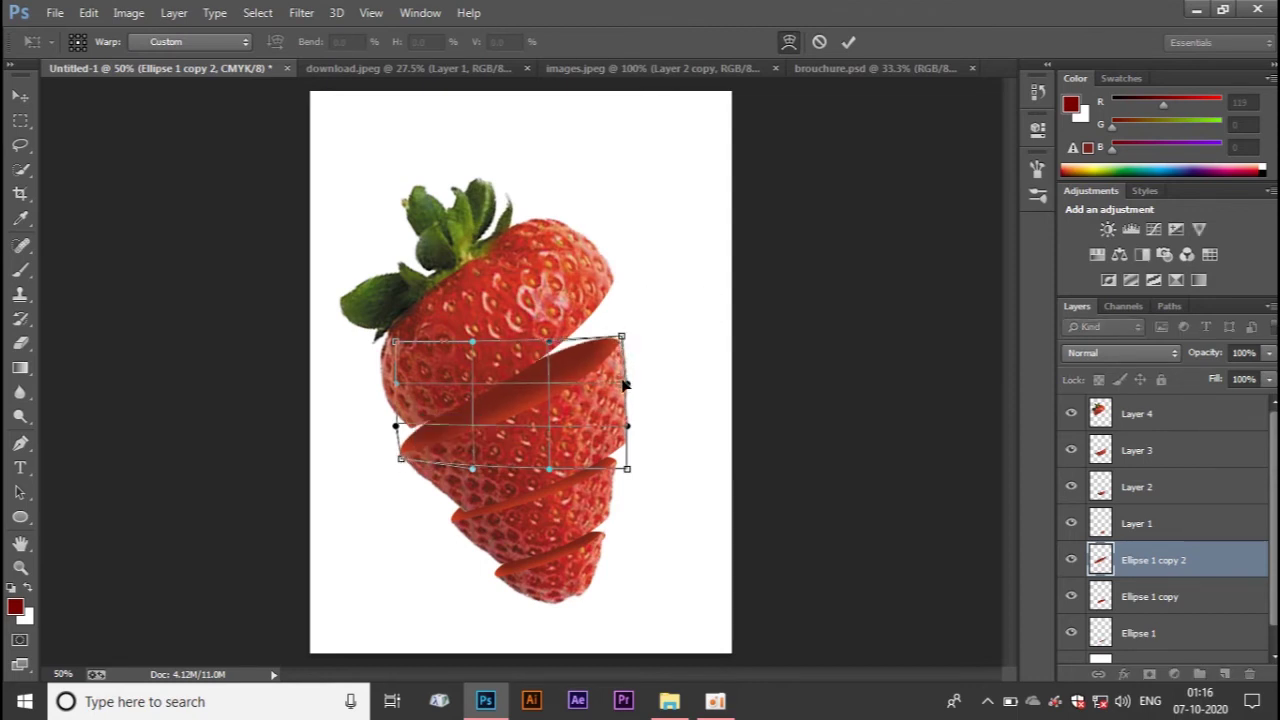
drag(621, 338, 625, 334)
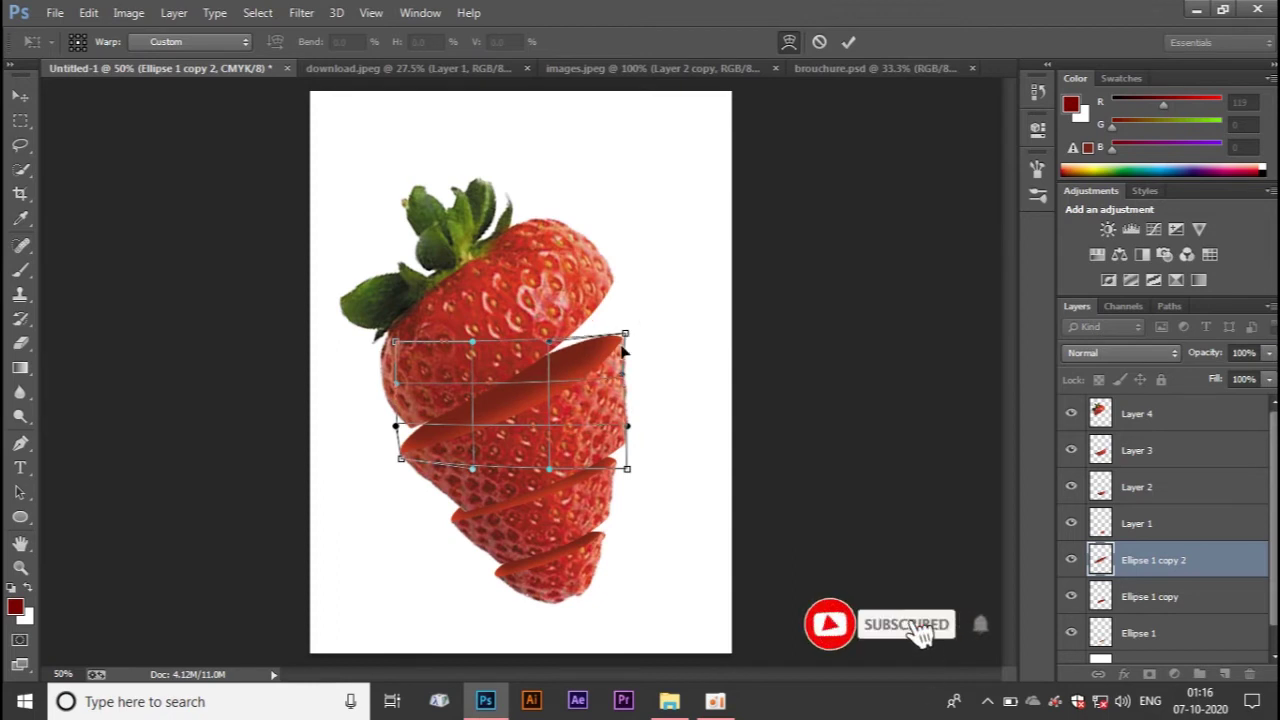
key(Return)
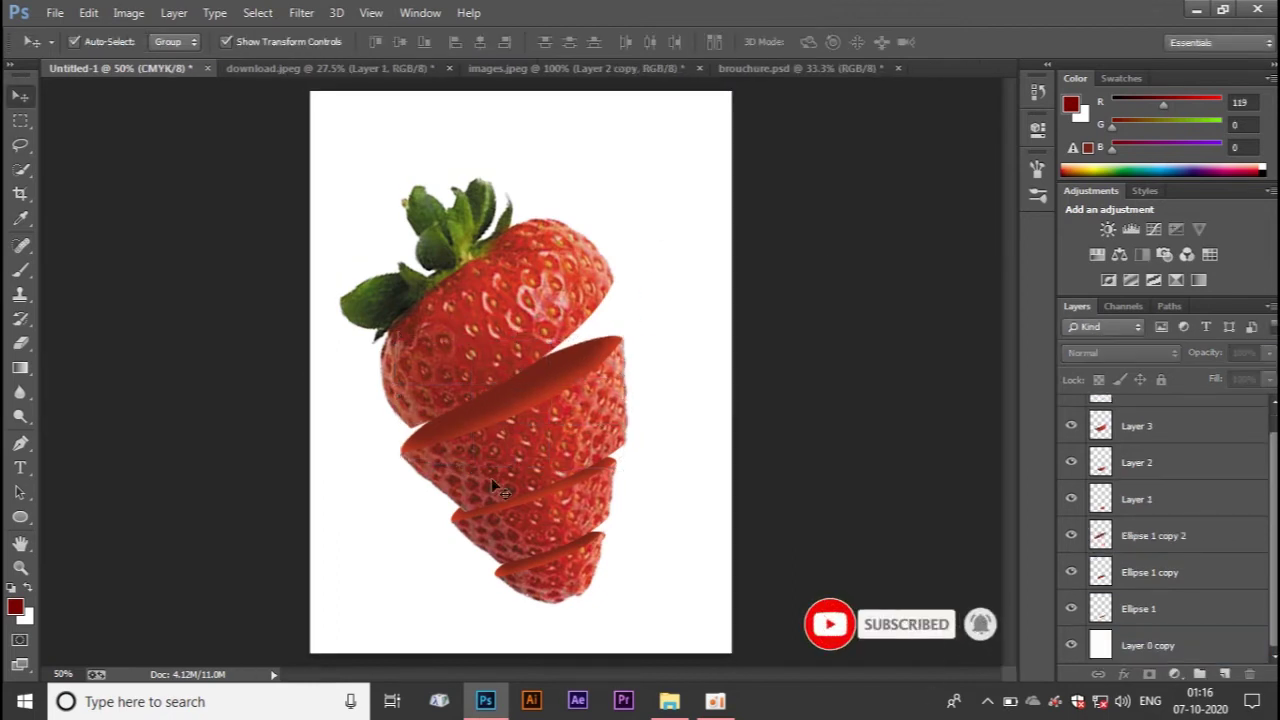
Move the top strawberry piece slightly up and to the left
alt+drag(506, 344, 490, 303)
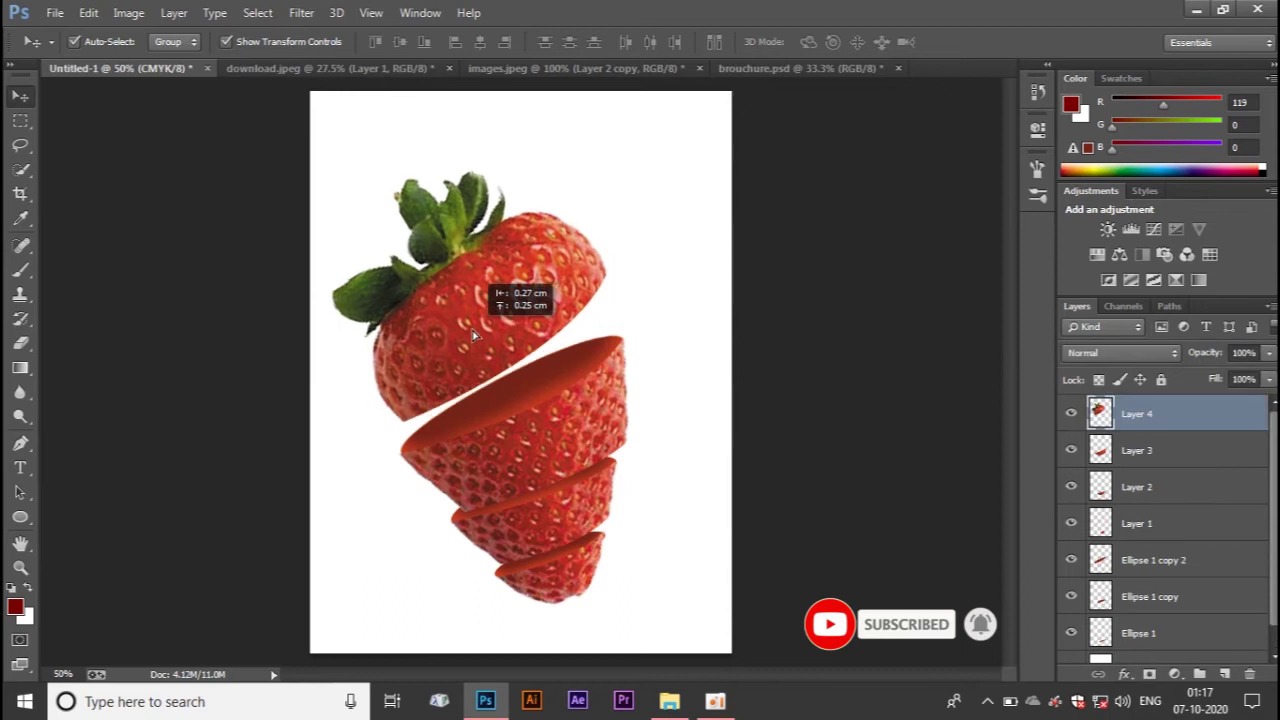
click(770, 258)
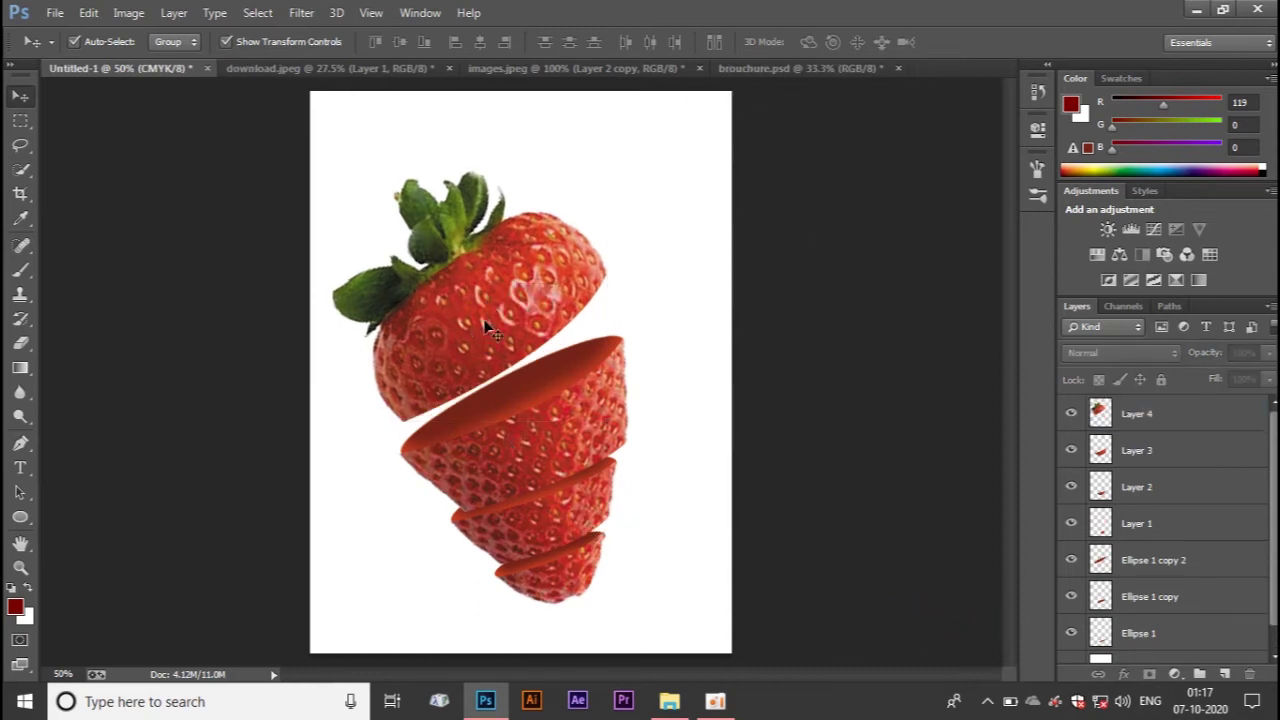
click(557, 68)
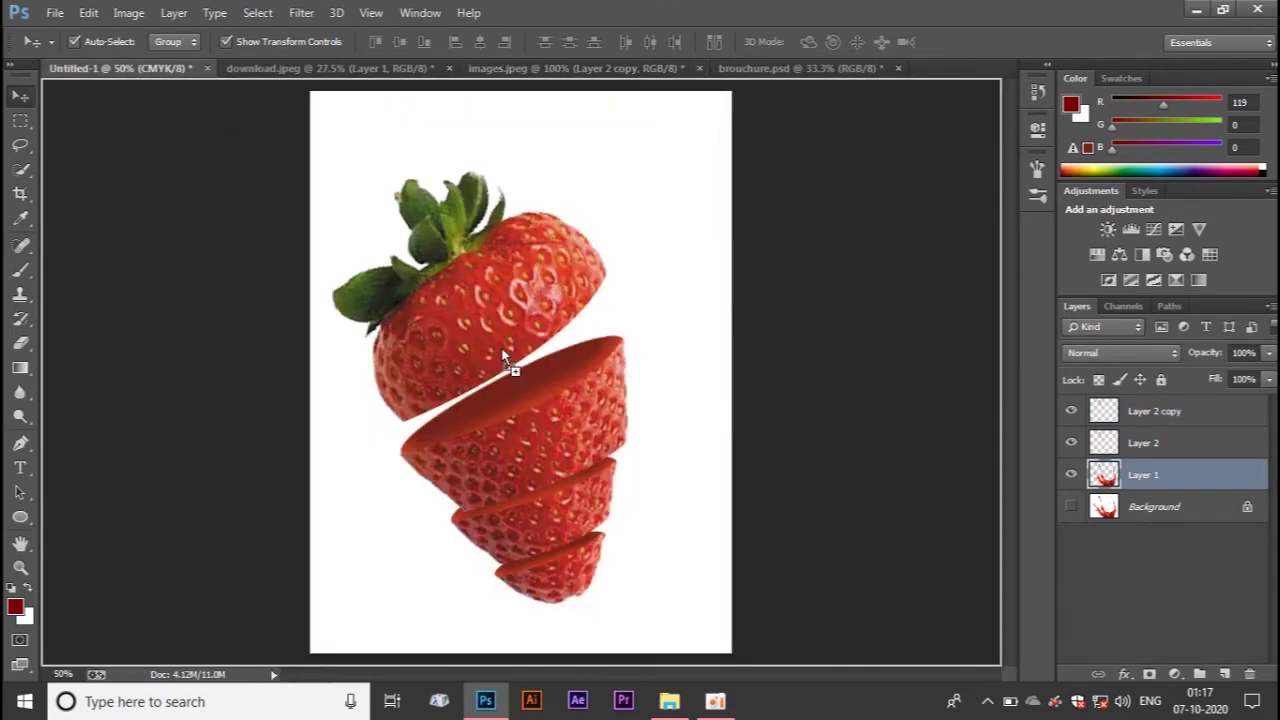
Bring the red splash into the strawberry document and rotate it about -19°
mouse_move(203, 76)
mouse_down()
mouse_move(505, 357)
mouse_move(490, 406)
mouse_up()
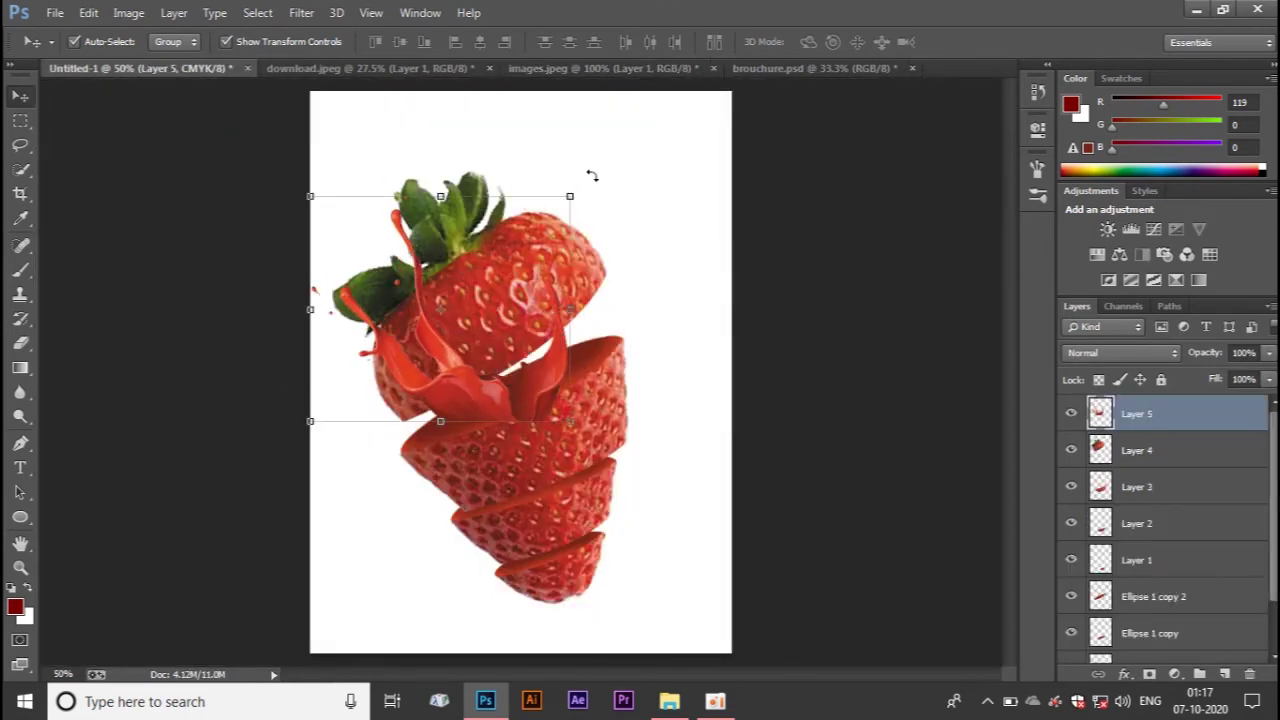
key(ctrl+t)
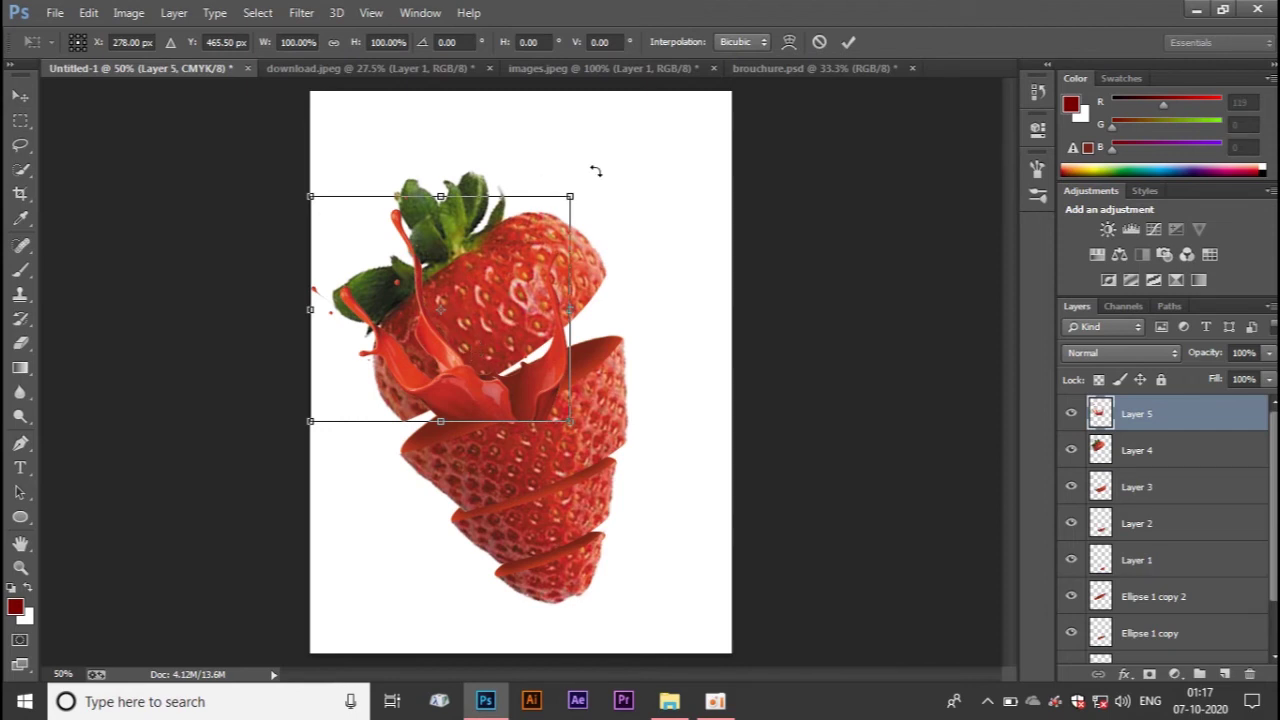
drag(594, 168, 560, 158)
drag(535, 344, 527, 349)
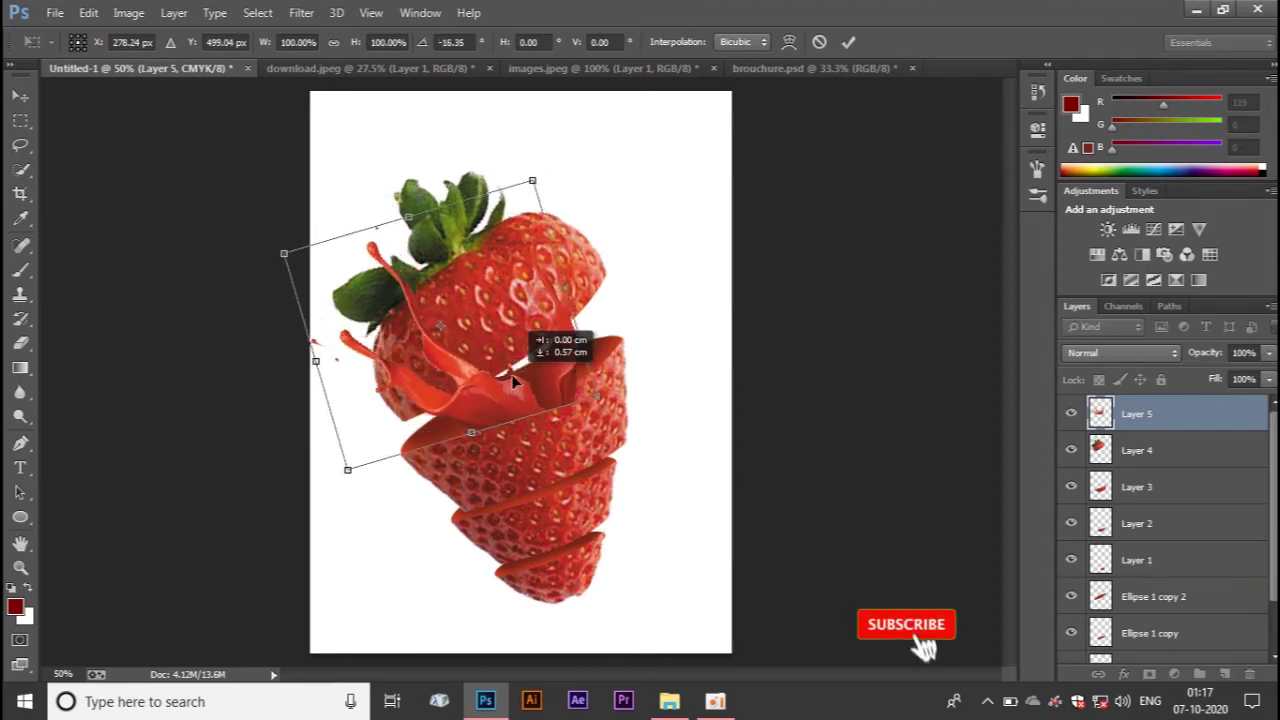
drag(292, 325, 279, 353)
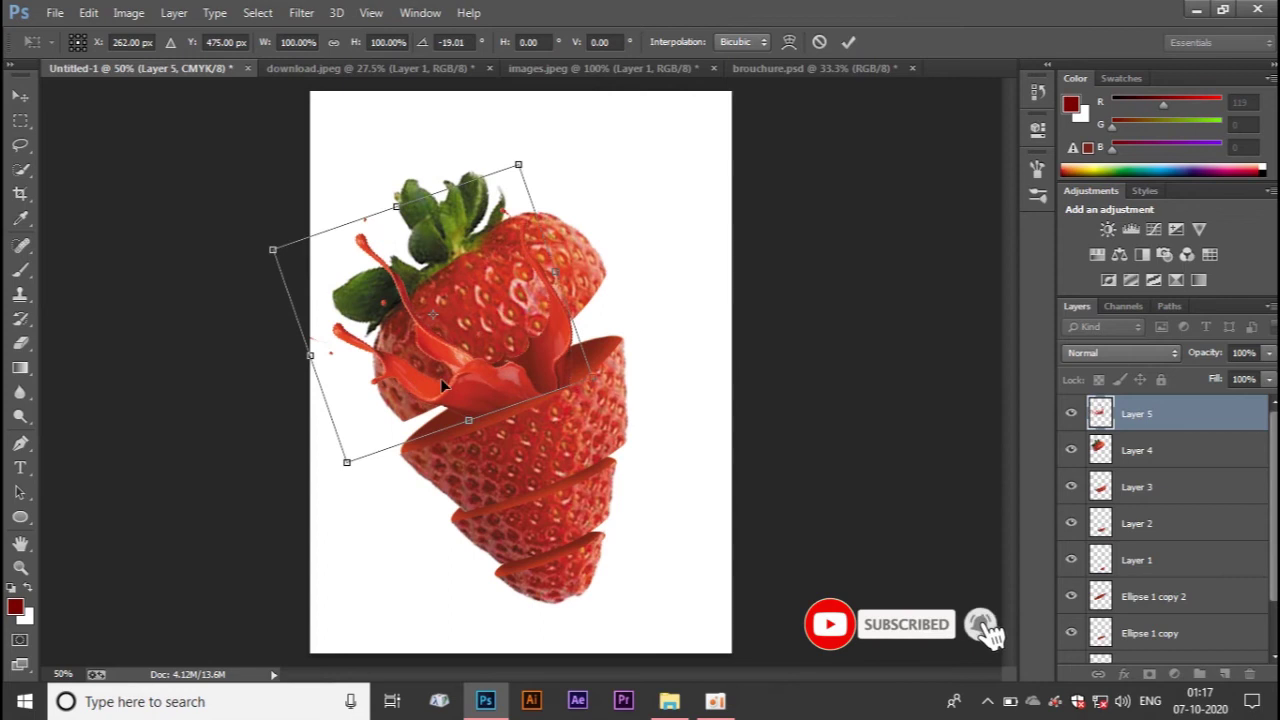
drag(446, 404, 440, 408)
key(Return)
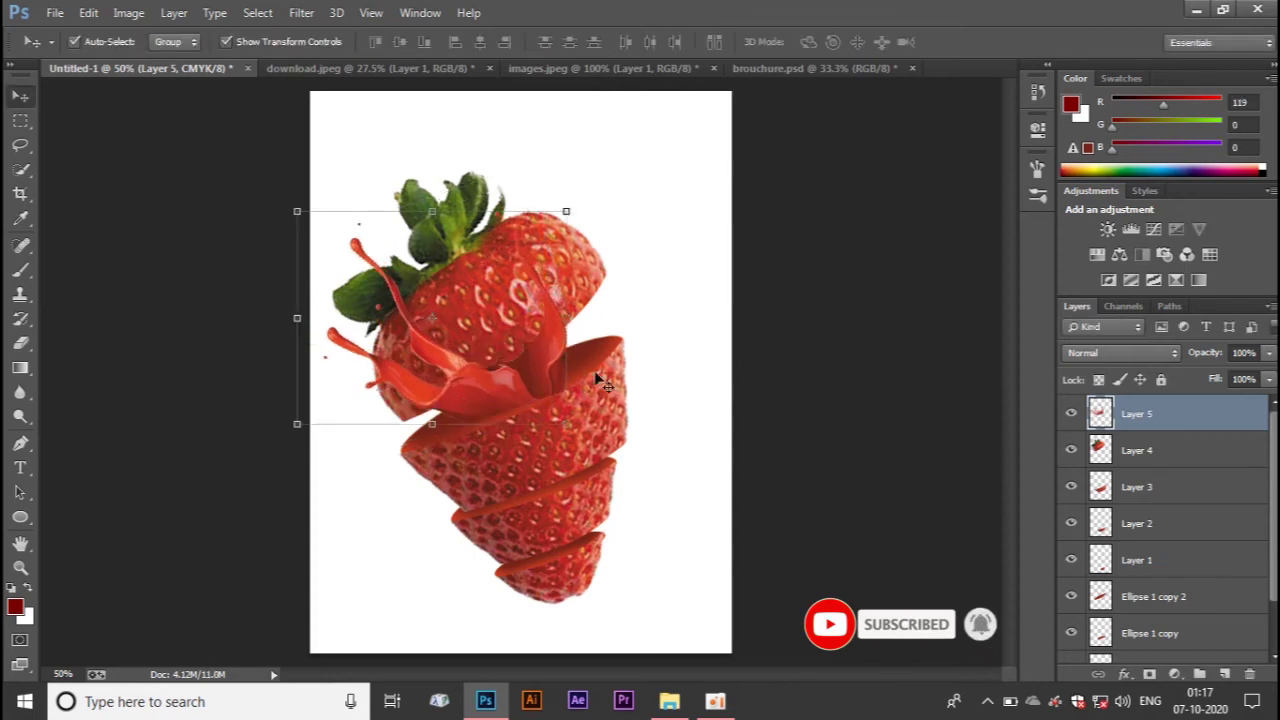
Scale the splash to about 134%, reposition it over the strawberry top, and select all layers
drag(573, 209, 614, 158)
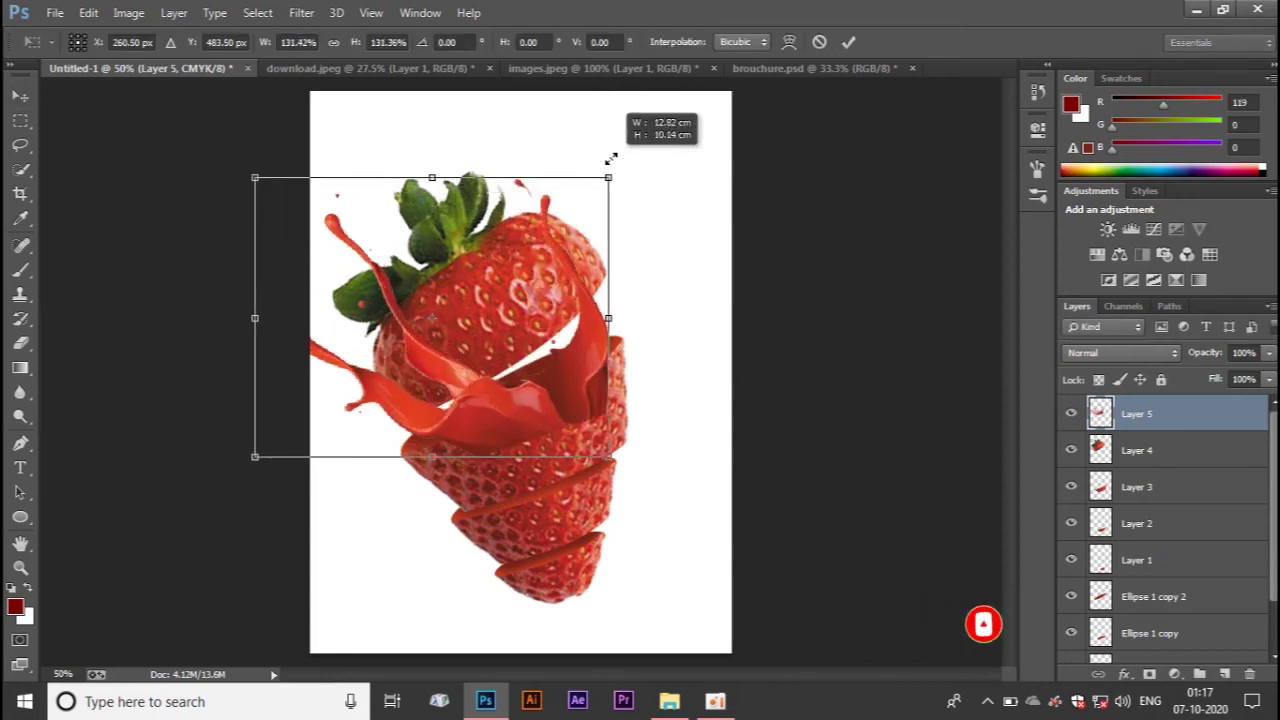
mouse_move(458, 380)
mouse_down()
mouse_move(461, 398)
mouse_move(443, 392)
mouse_up()
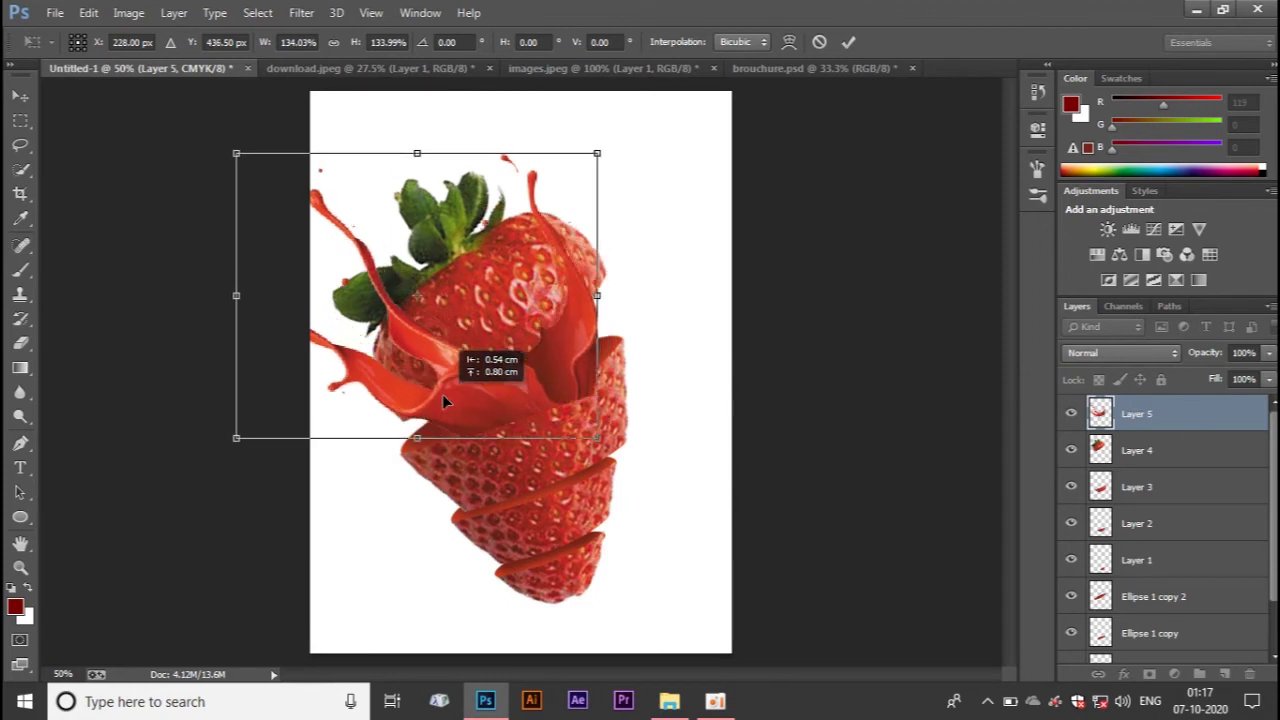
key(Return)
drag(150, 148, 885, 600)
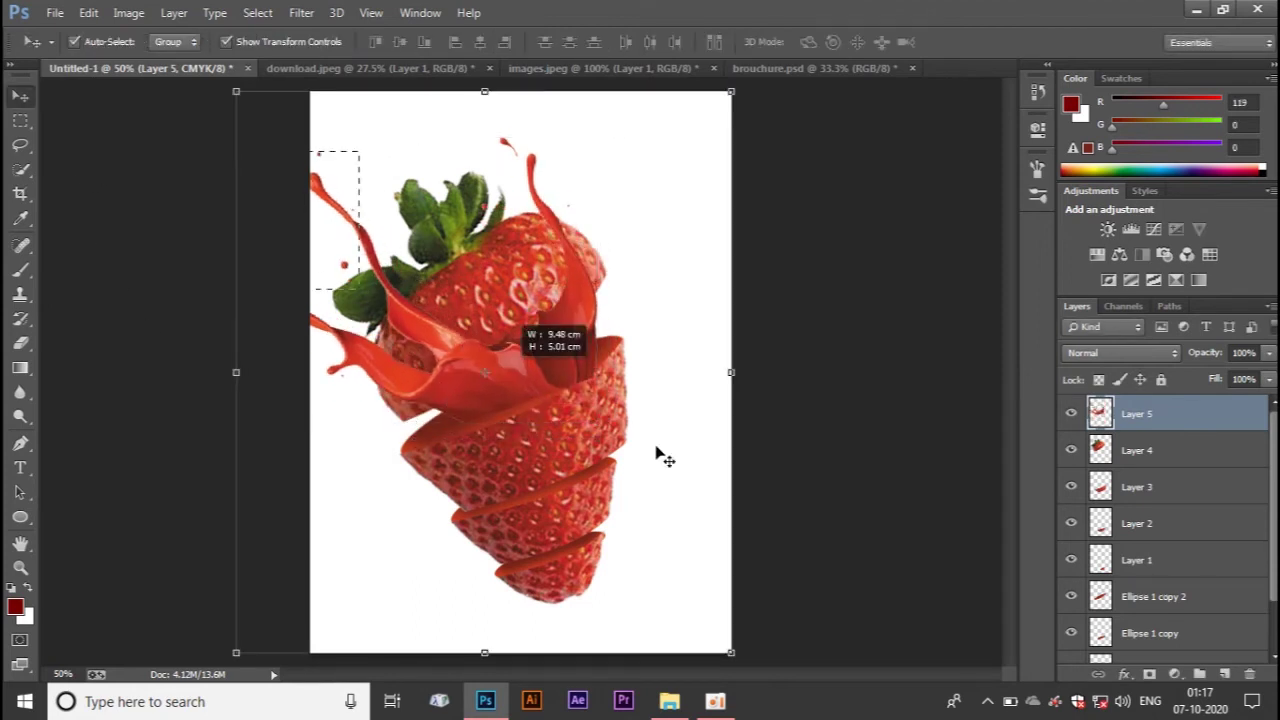
scroll(1140, 582, down, 2)
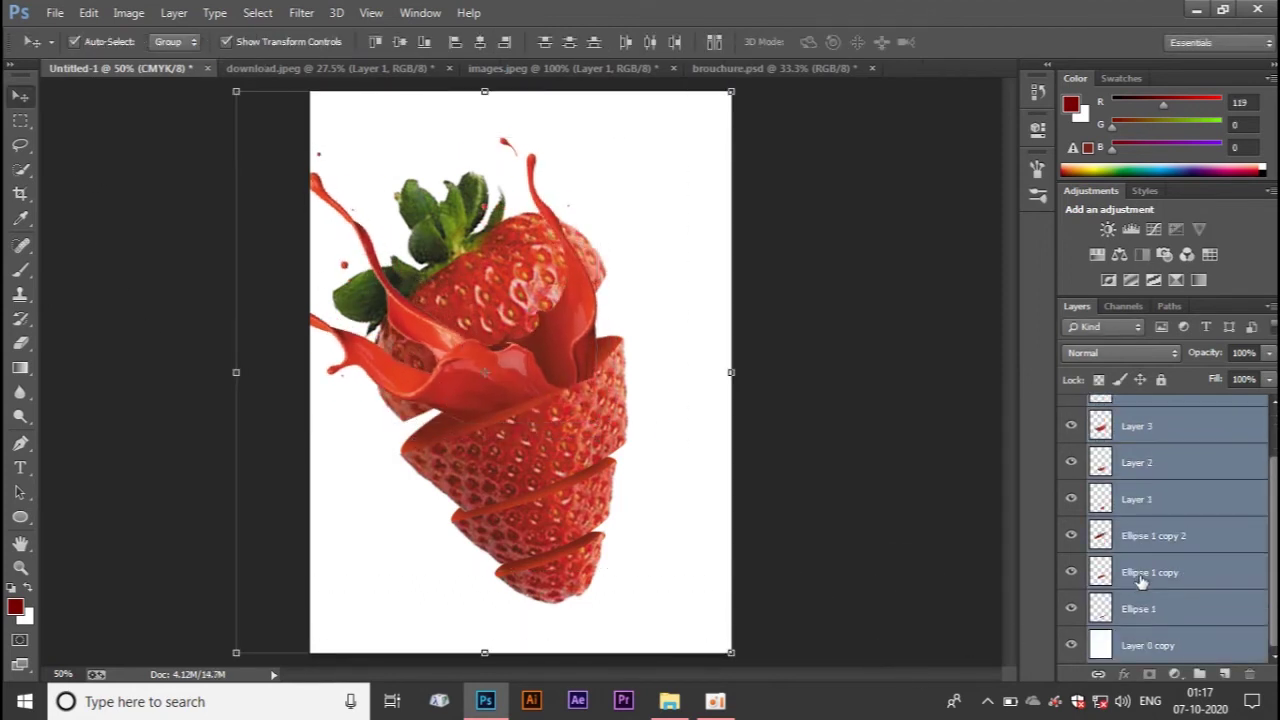
Shift the strawberry layers right without Layer 0 copy, then nudge the splash left and down
ctrl+click(1163, 647)
drag(505, 348, 549, 352)
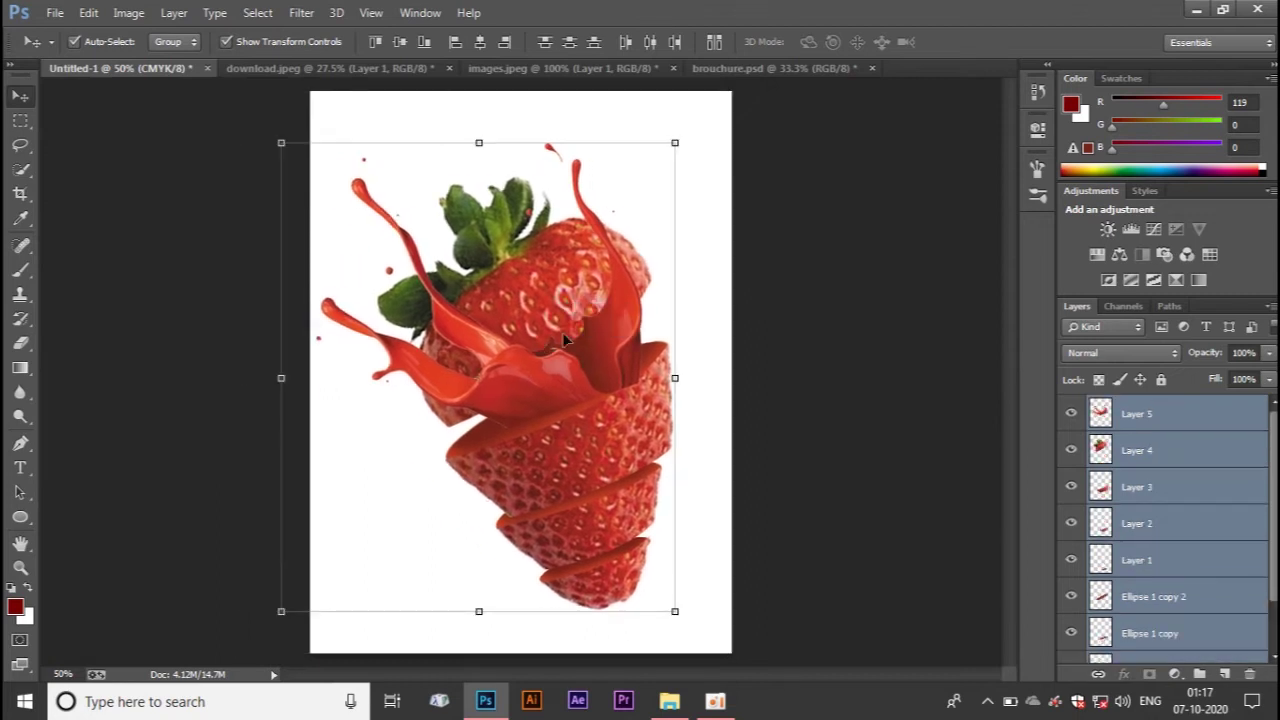
drag(563, 378, 548, 400)
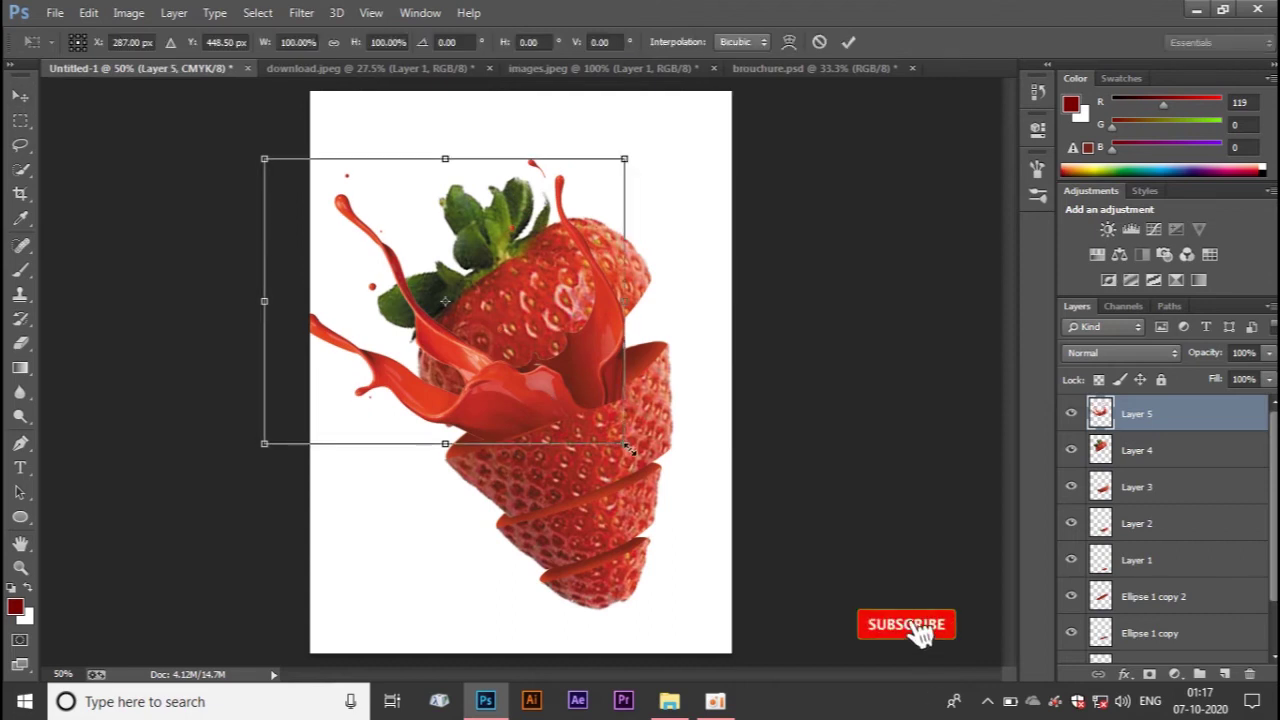
Stretch the splash slightly taller and start a new Free Transform on it
drag(626, 446, 627, 450)
key(Return)
key(ctrl+t)
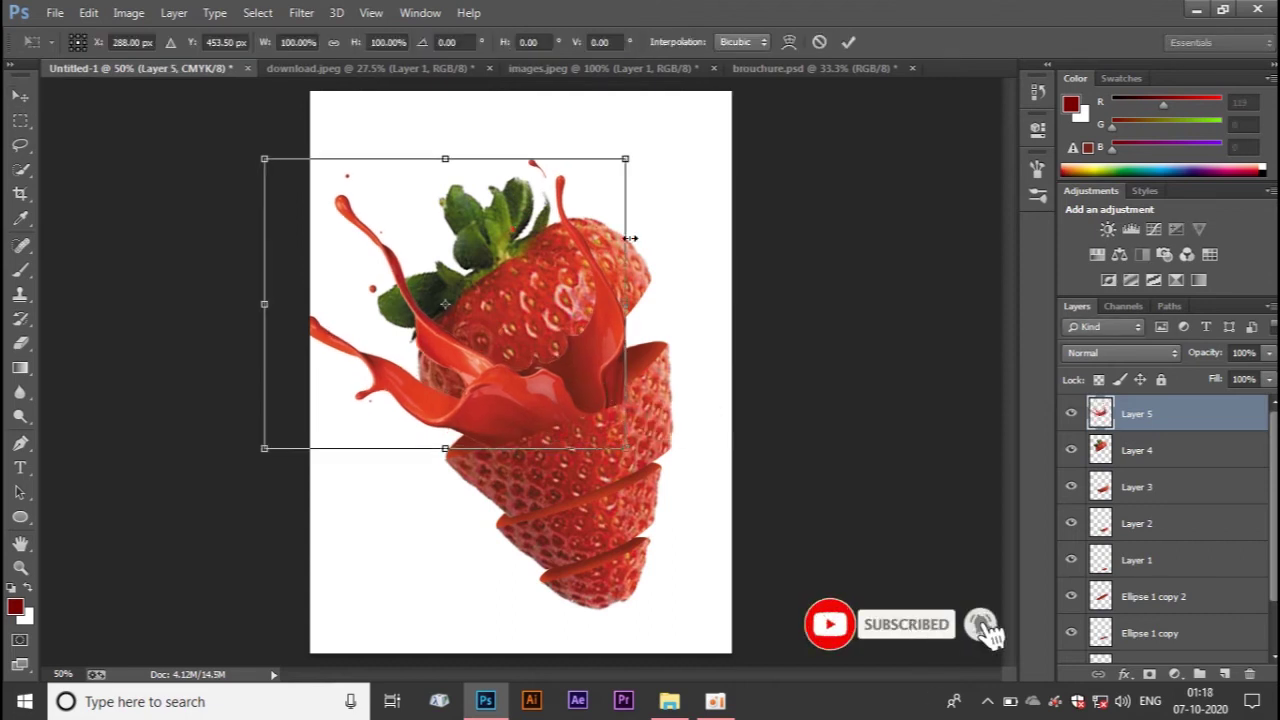
right_click(538, 340)
Warp the splash so its right arms curl up and its left side bends toward the strawberry
click(585, 484)
mouse_move(626, 255)
mouse_down()
mouse_move(732, 226)
mouse_move(770, 195)
mouse_up()
drag(626, 158, 684, 121)
drag(650, 292, 652, 346)
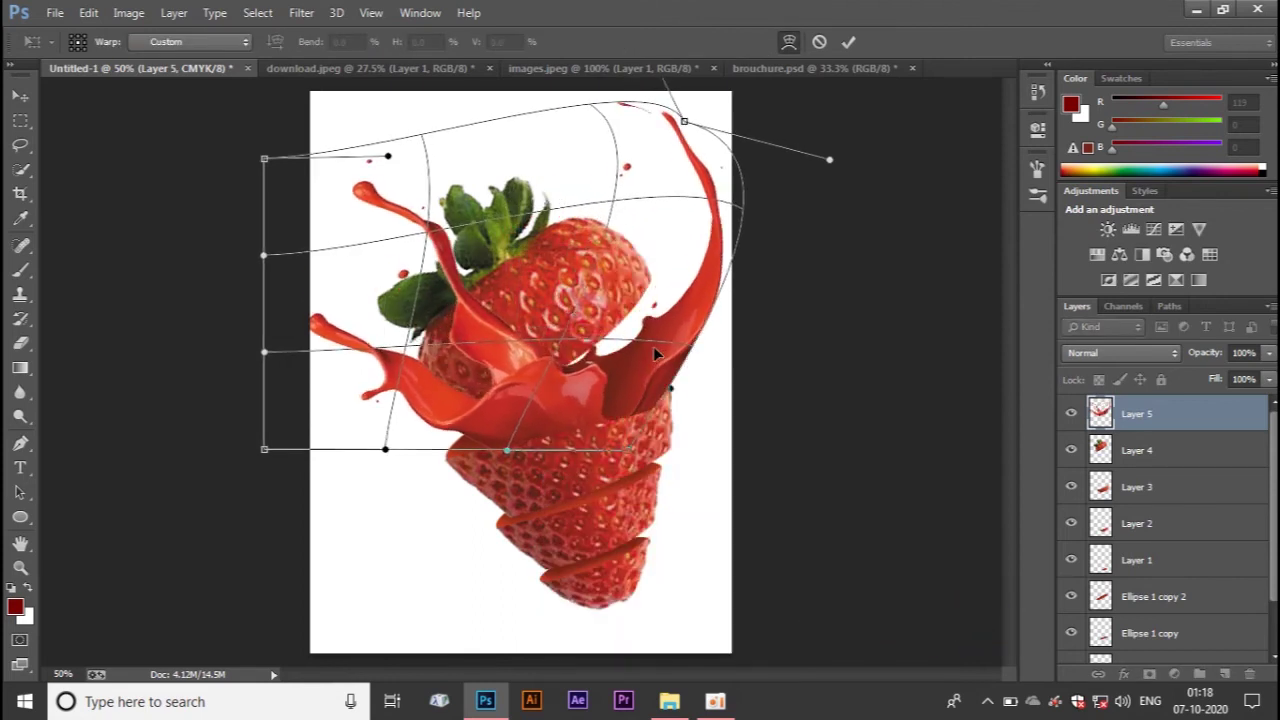
drag(476, 421, 460, 432)
mouse_move(455, 232)
mouse_down()
mouse_move(447, 203)
mouse_move(430, 215)
mouse_up()
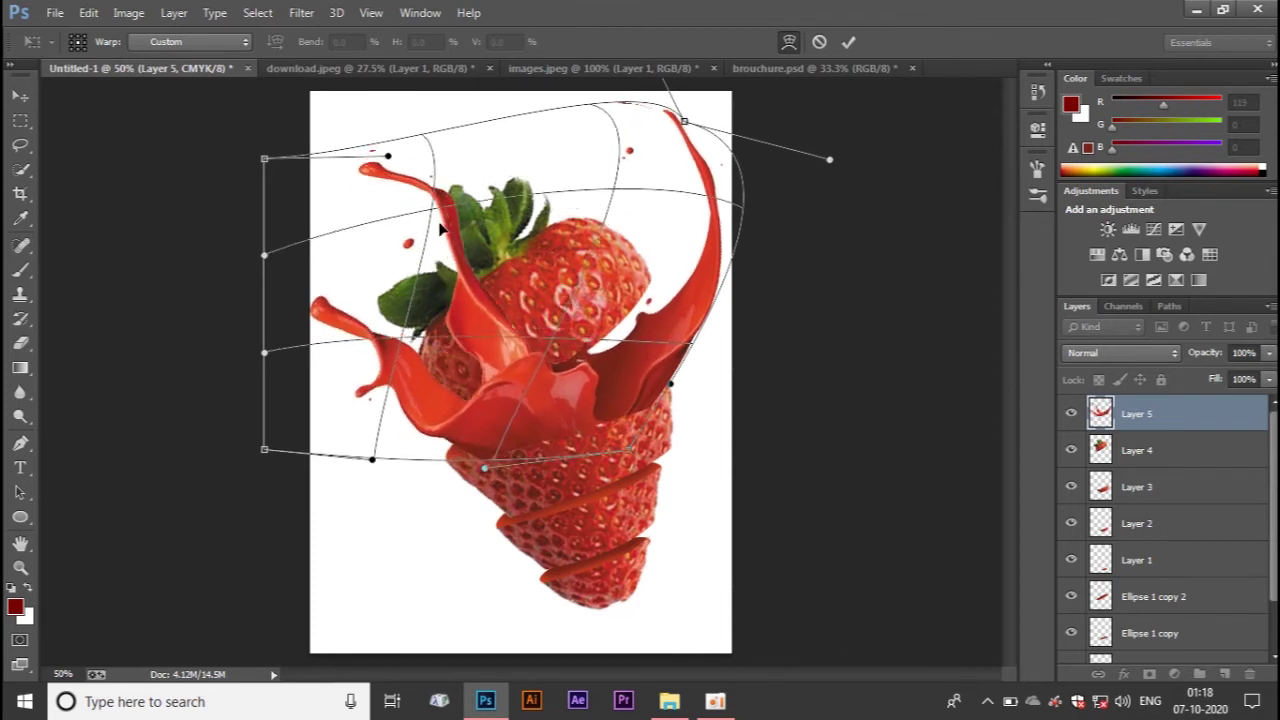
mouse_move(697, 195)
mouse_down()
mouse_move(672, 135)
mouse_move(660, 180)
mouse_up()
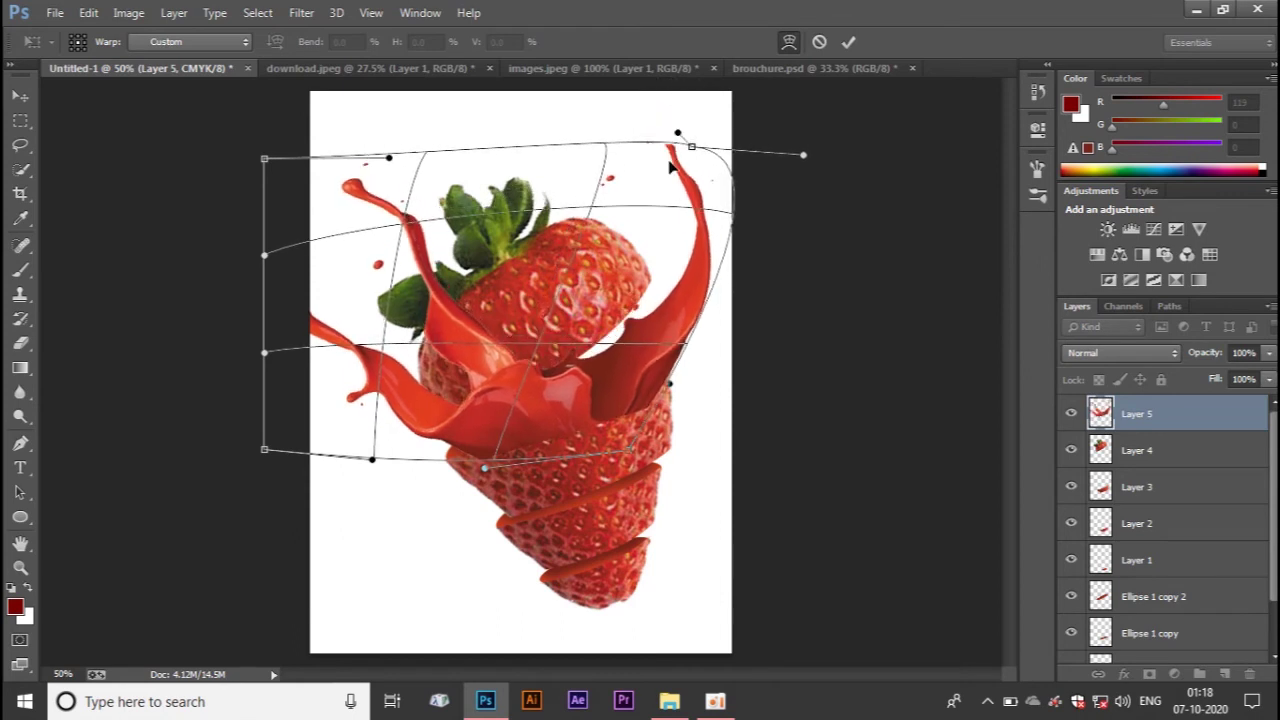
drag(256, 265, 349, 271)
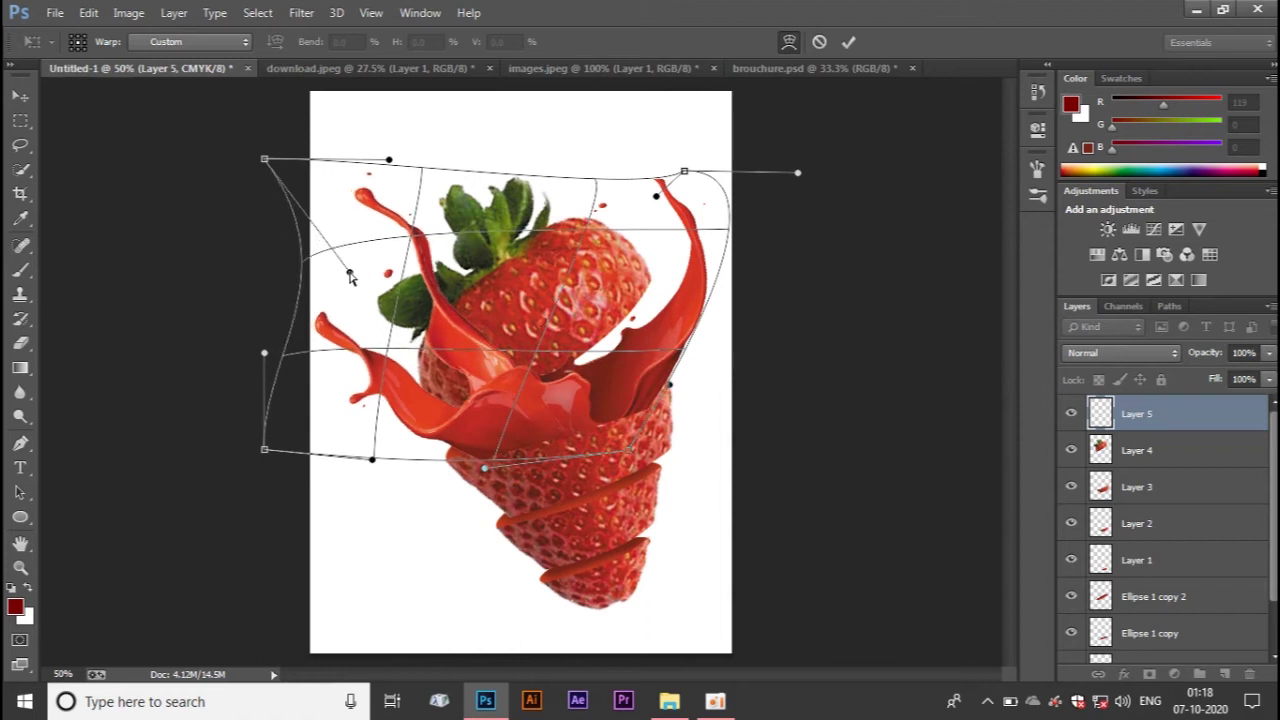
key(Return)
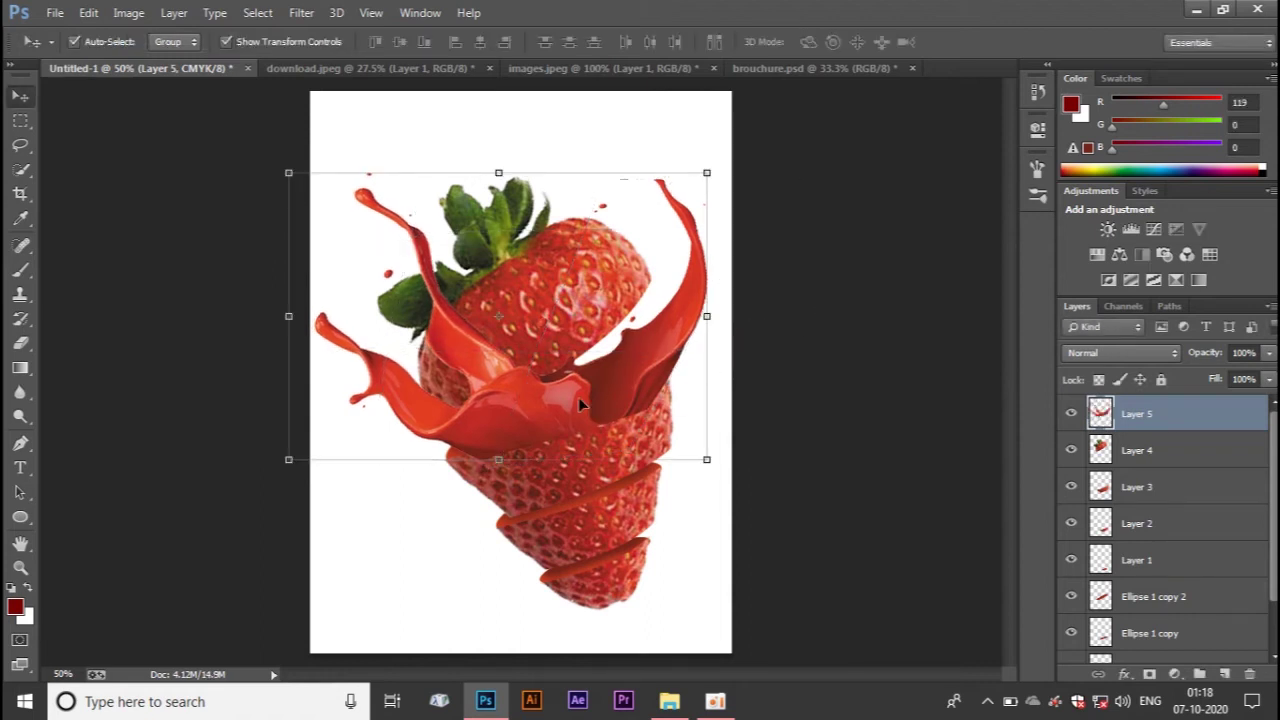
Move the splash left and warp its lower edge down to hug the top slice
drag(578, 397, 516, 411)
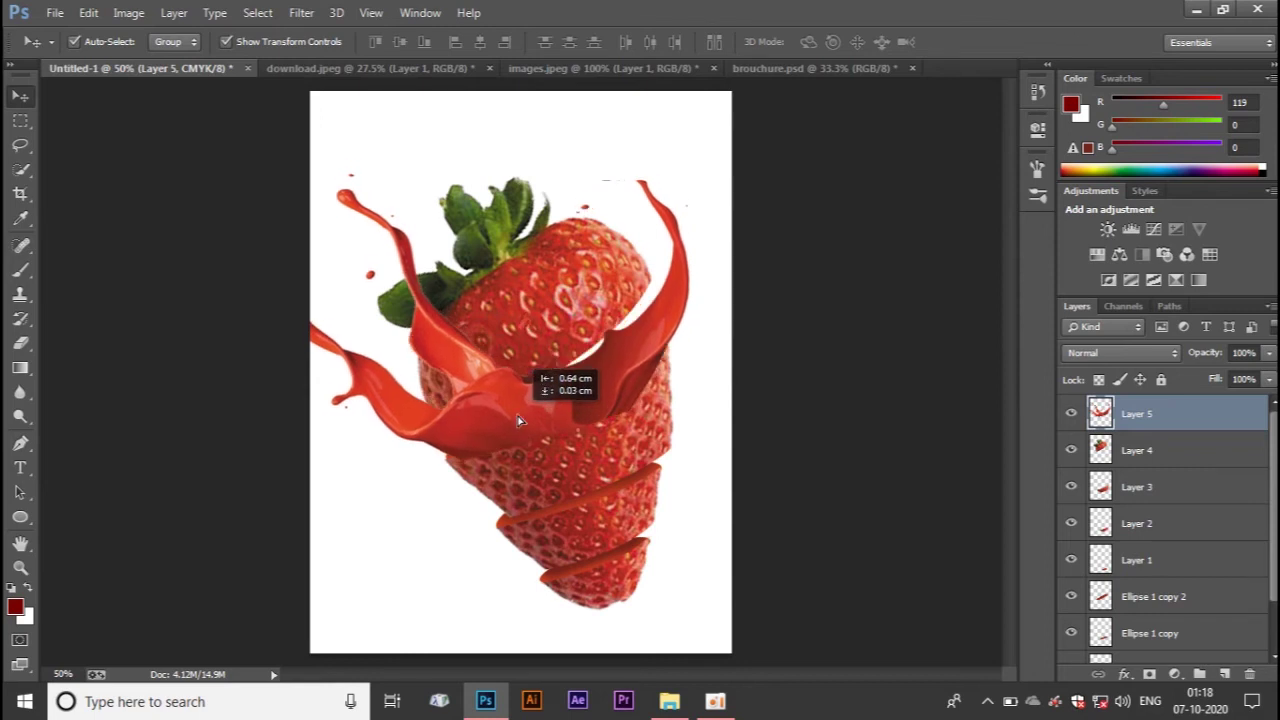
drag(516, 411, 514, 421)
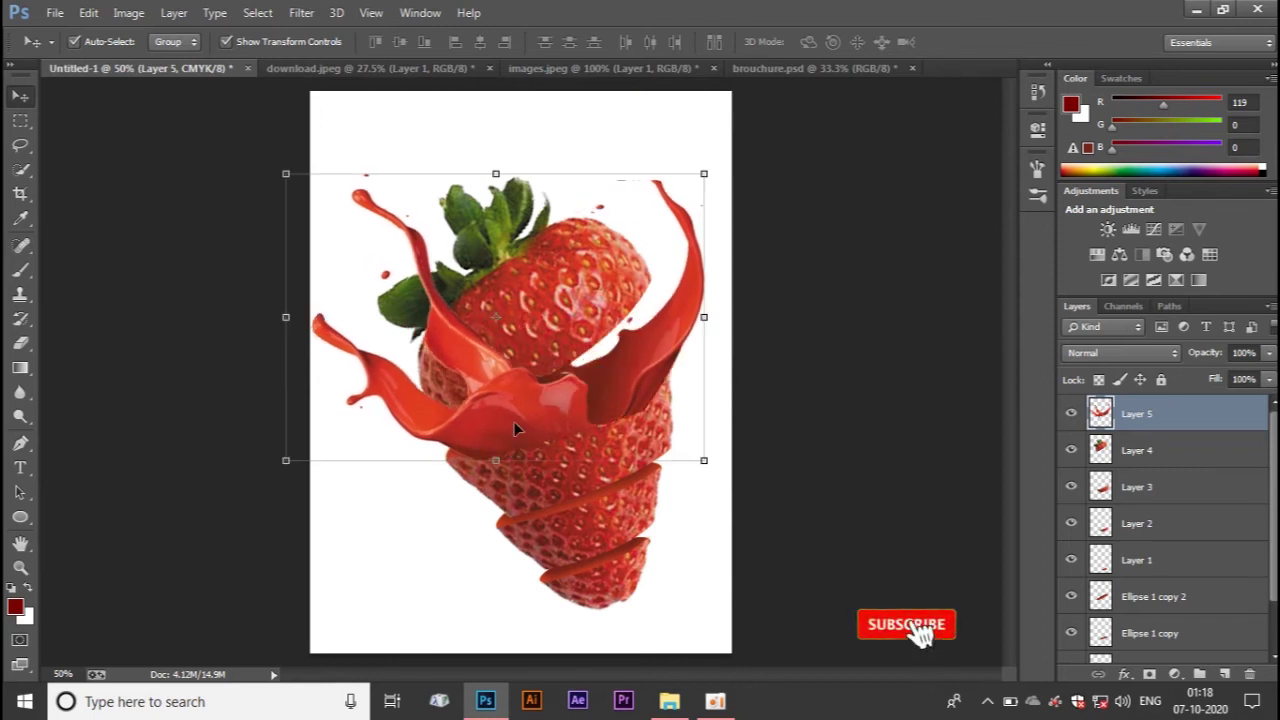
key(ctrl+t)
right_click(519, 400)
click(660, 232)
drag(425, 461, 401, 479)
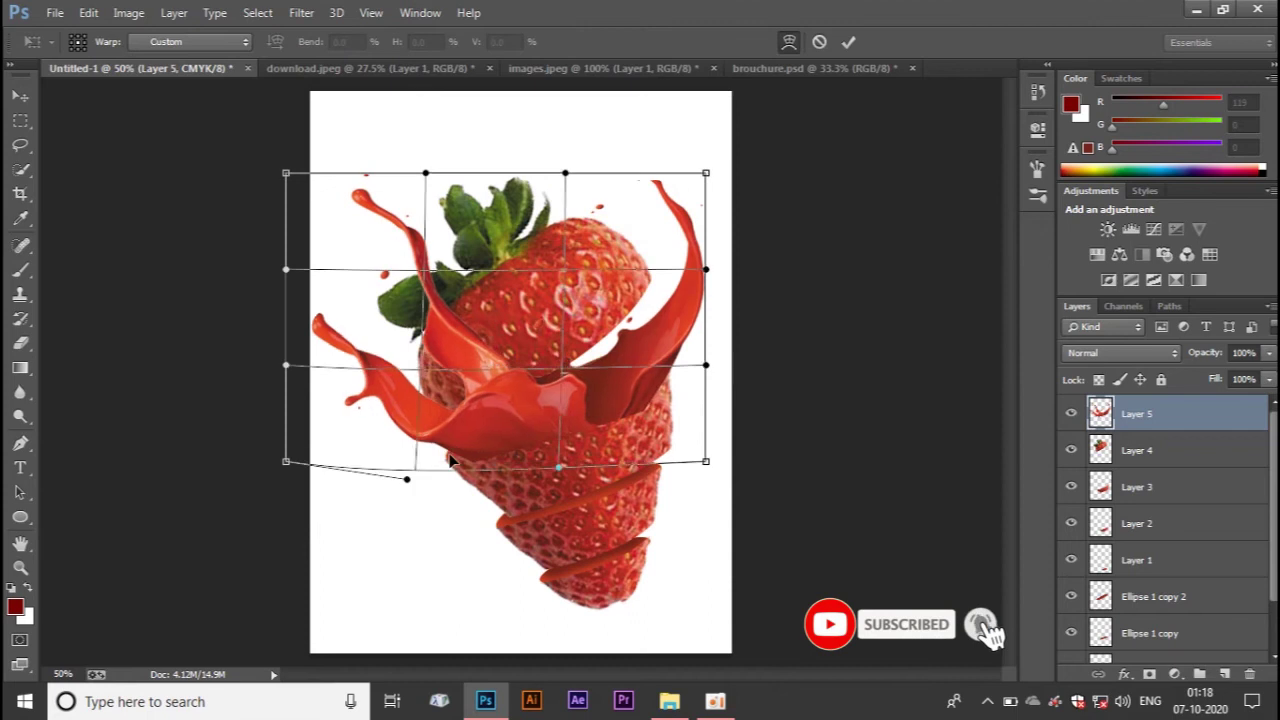
drag(561, 473, 577, 449)
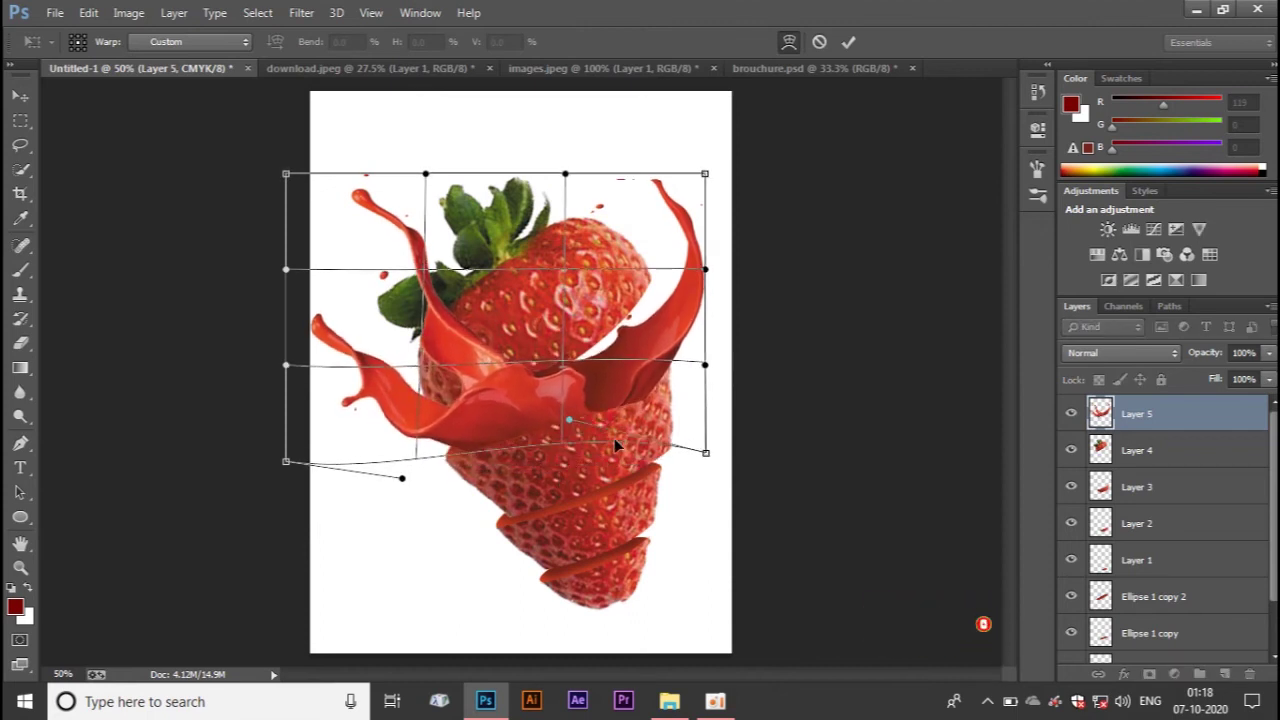
drag(432, 444, 428, 456)
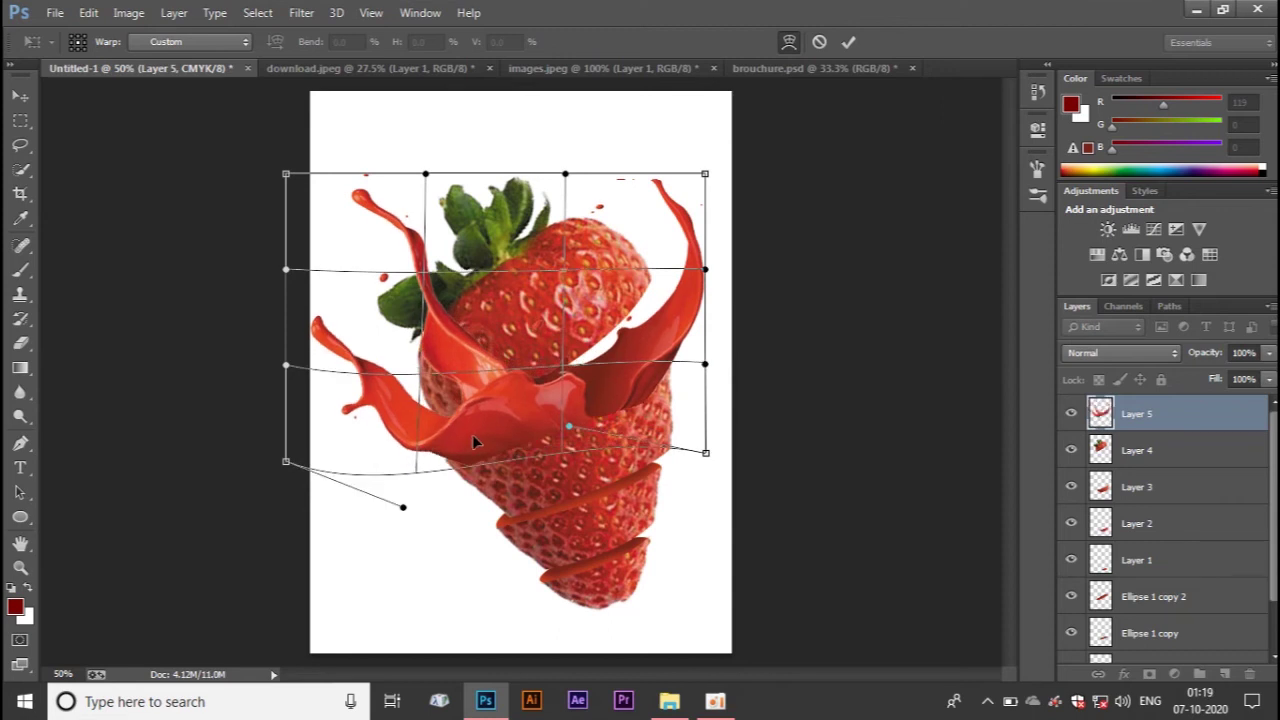
key(Return)
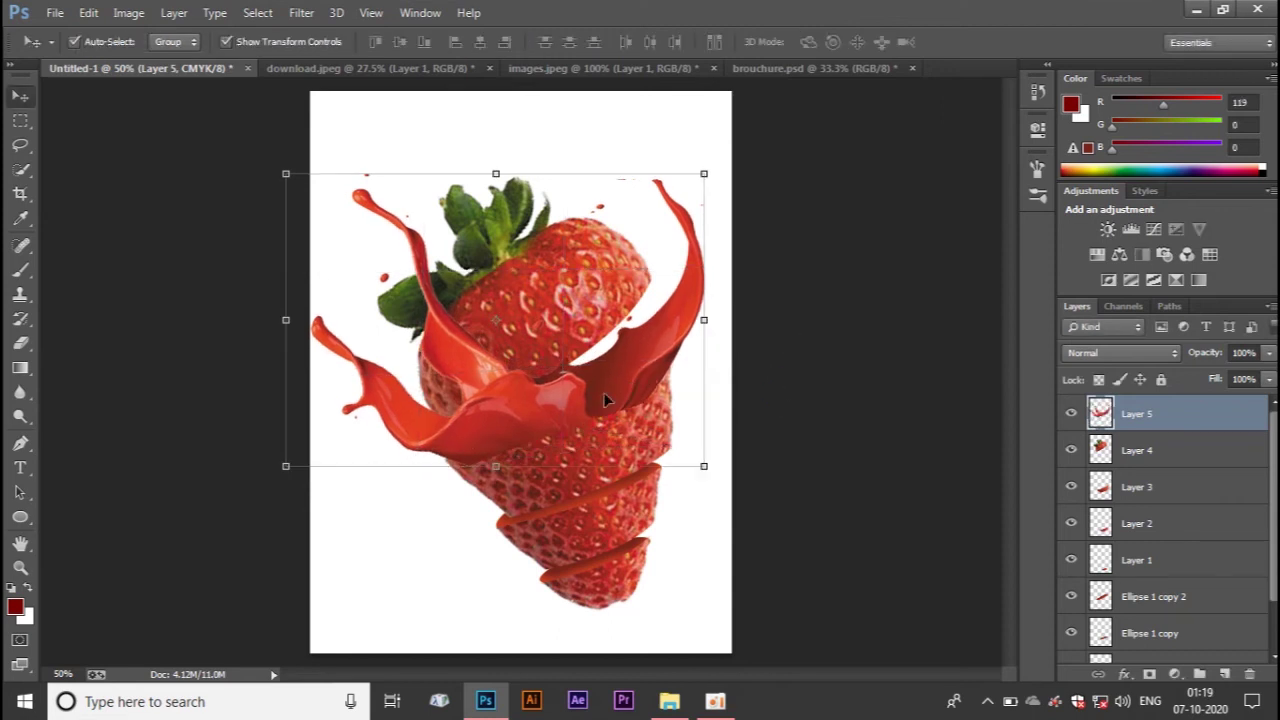
click(20, 343)
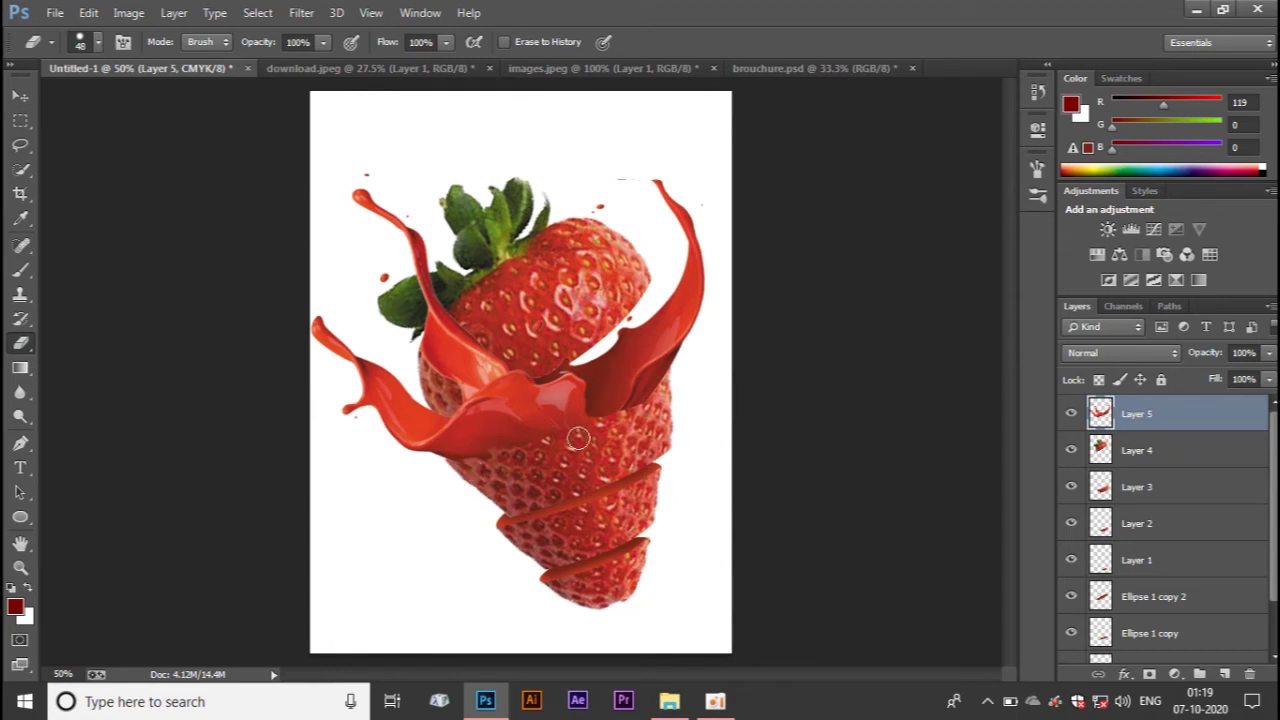
click(80, 44)
click(628, 414)
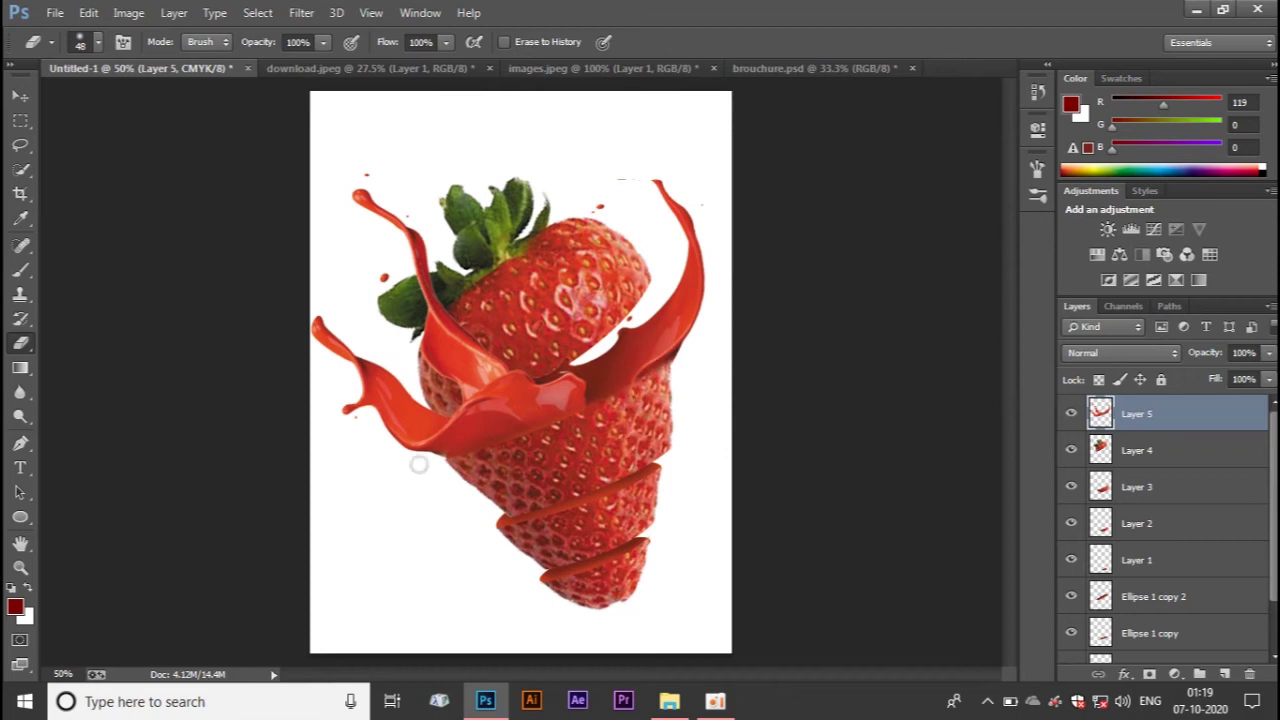
click(20, 95)
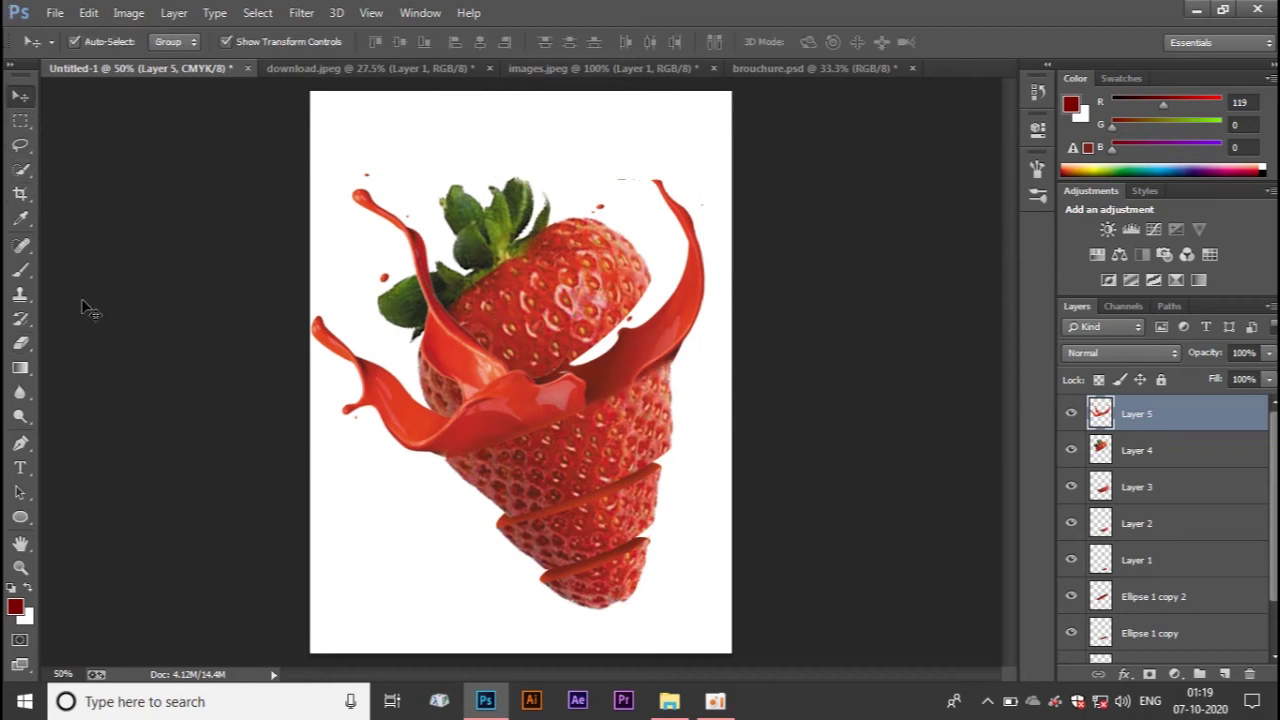
Bring the Layer 2 copy splash from images.jpeg onto the strawberry's lower right slice edge
click(370, 170)
click(560, 68)
drag(445, 222, 195, 72)
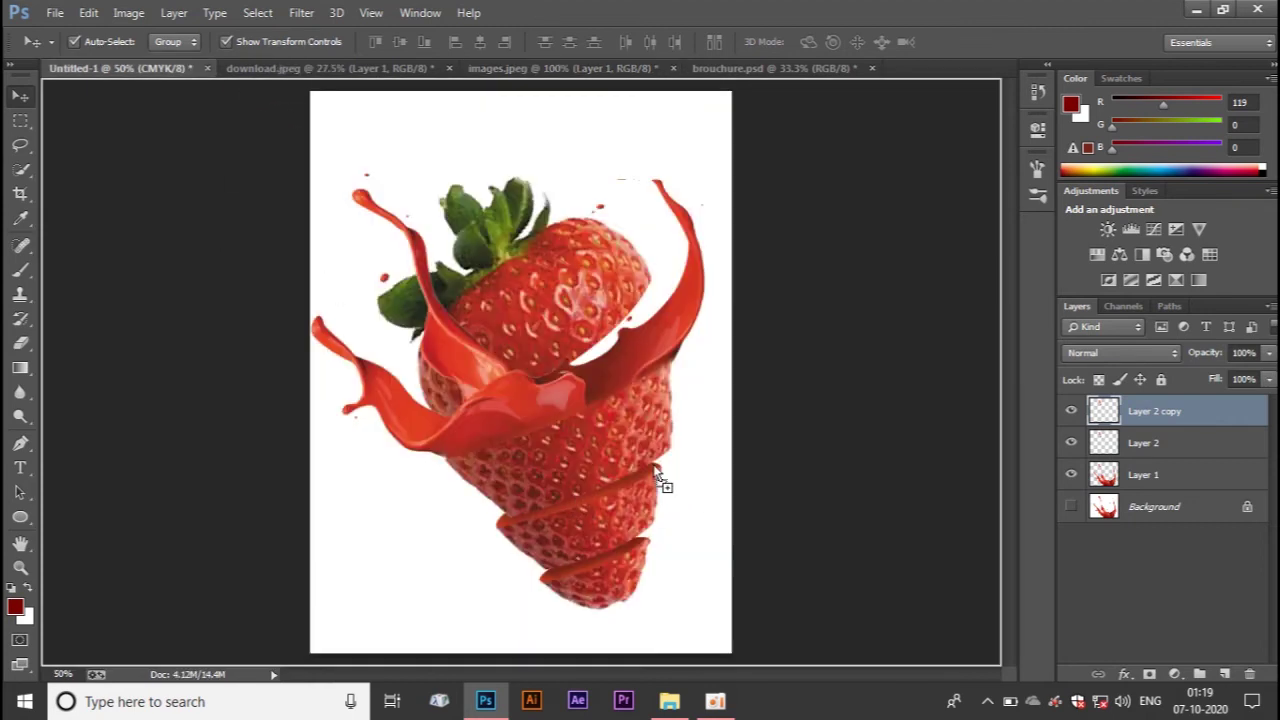
mouse_move(195, 72)
mouse_down()
mouse_move(655, 470)
mouse_move(724, 494)
mouse_up()
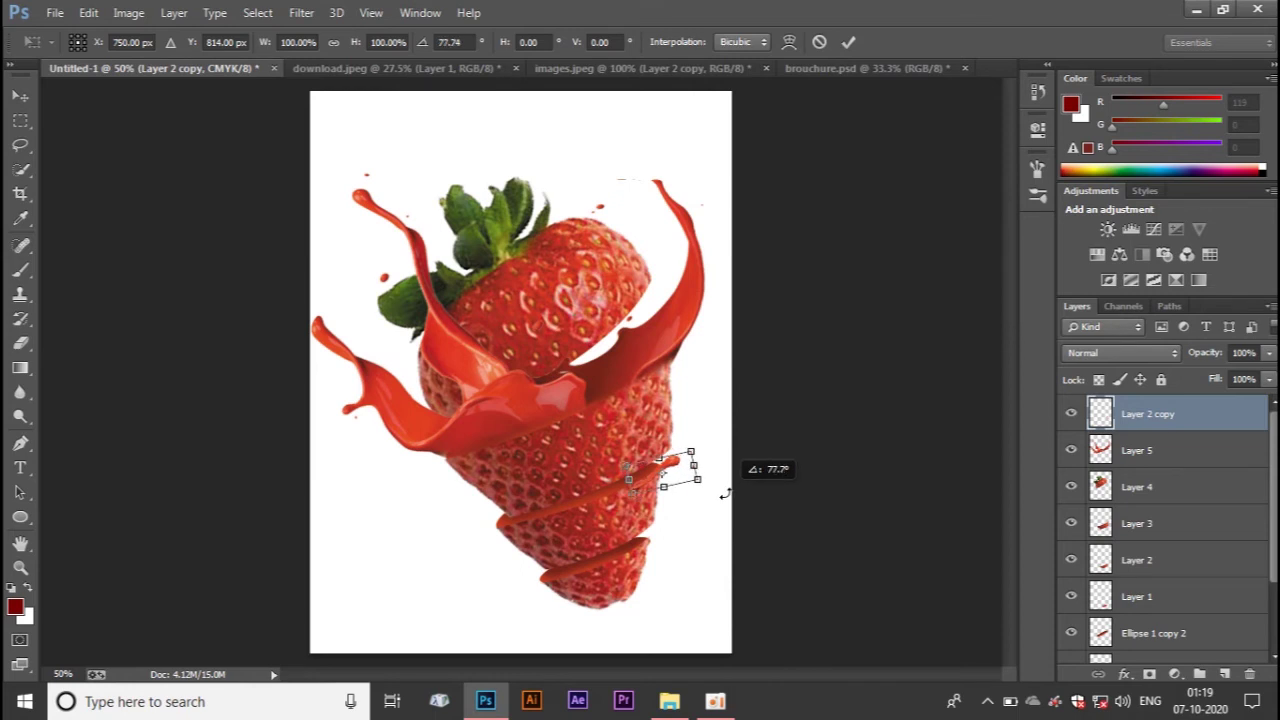
drag(681, 467, 690, 451)
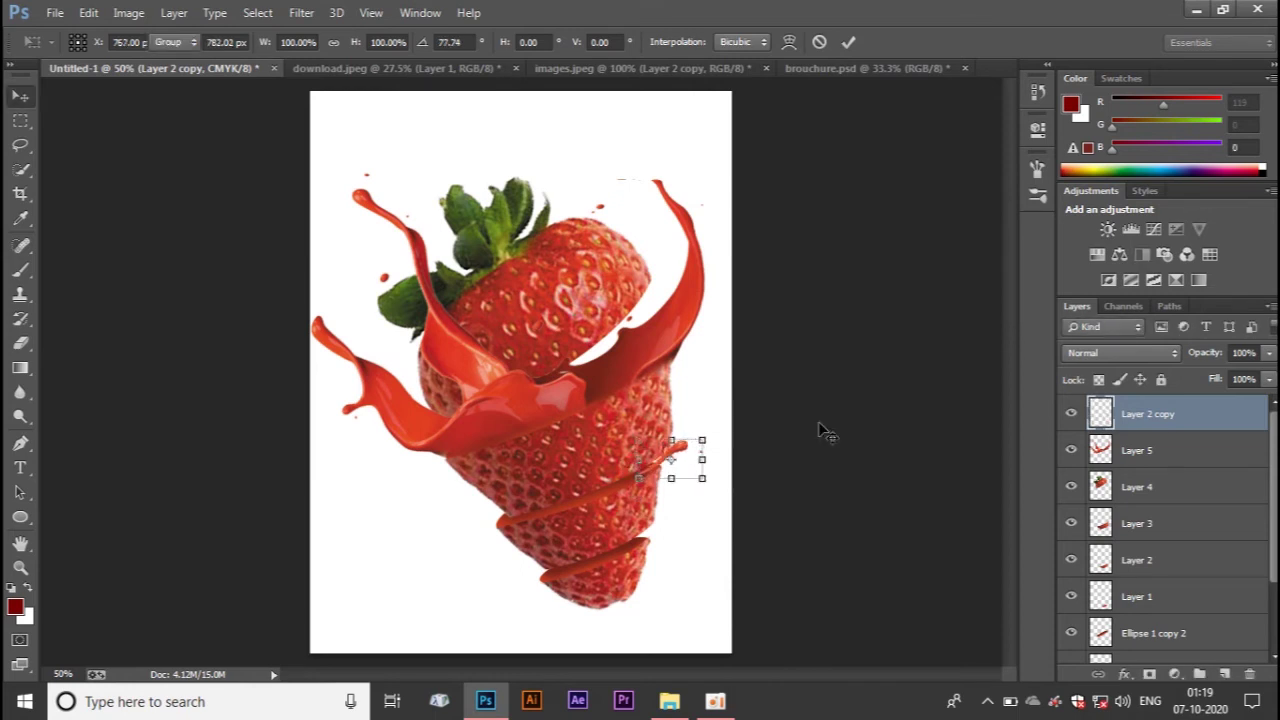
key(Return)
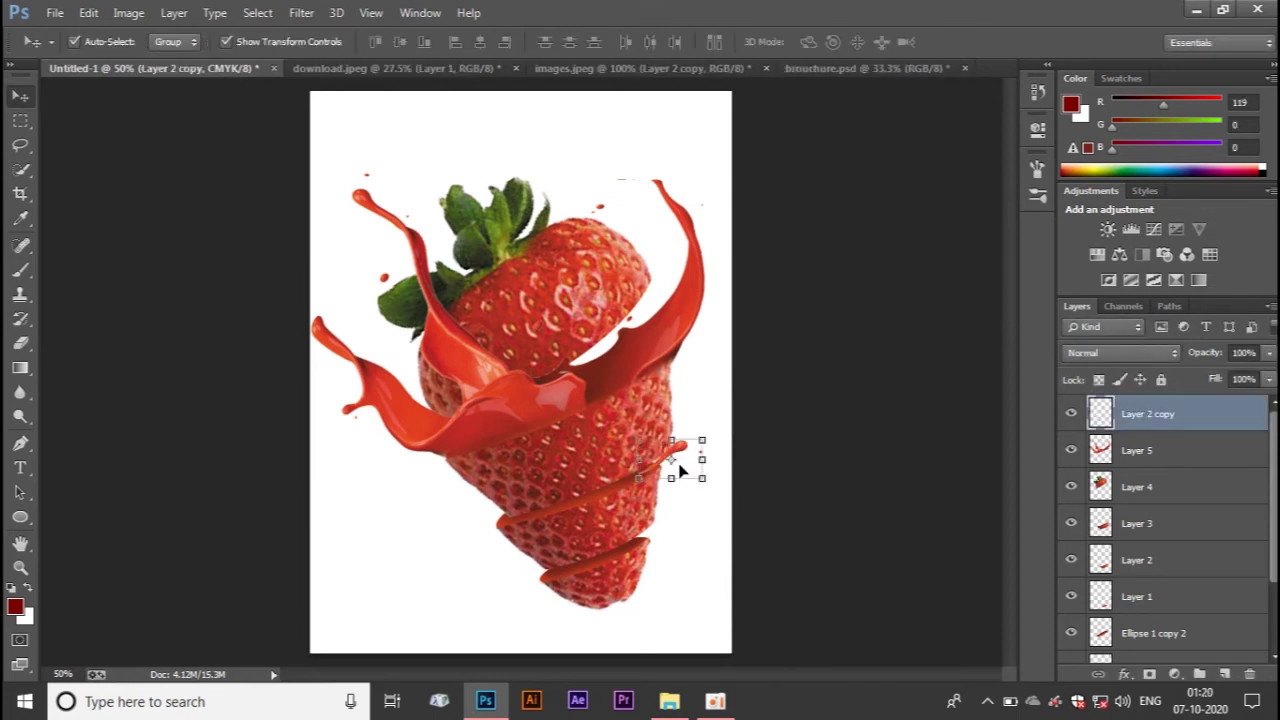
Warp the small splash's lower right corner upward and nudge it into place
key(ctrl+t)
right_click(679, 468)
click(718, 294)
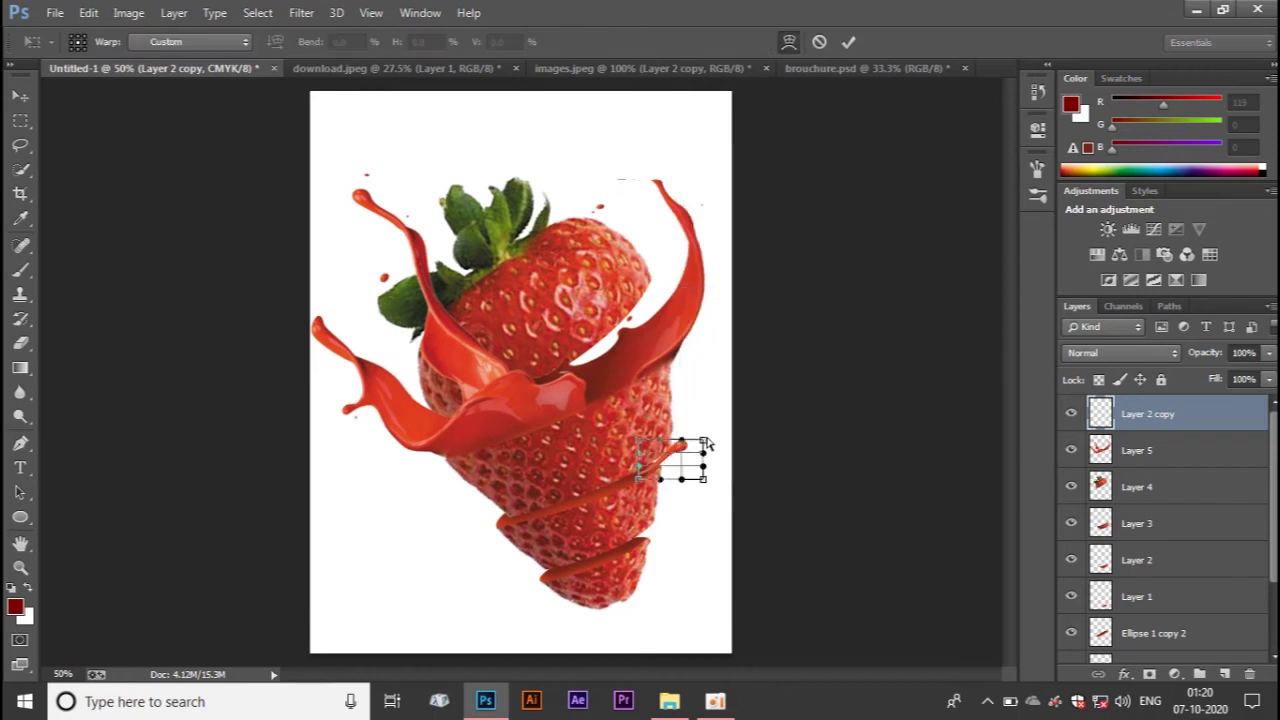
drag(688, 478, 706, 416)
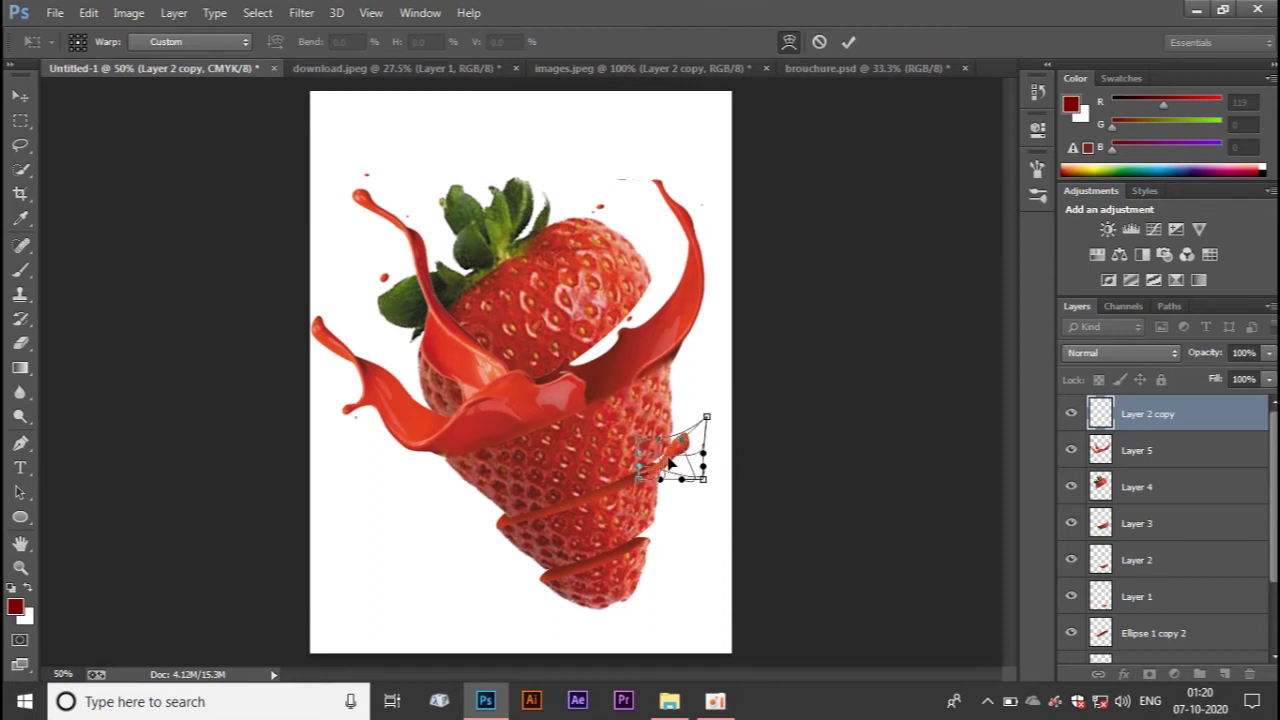
key(Return)
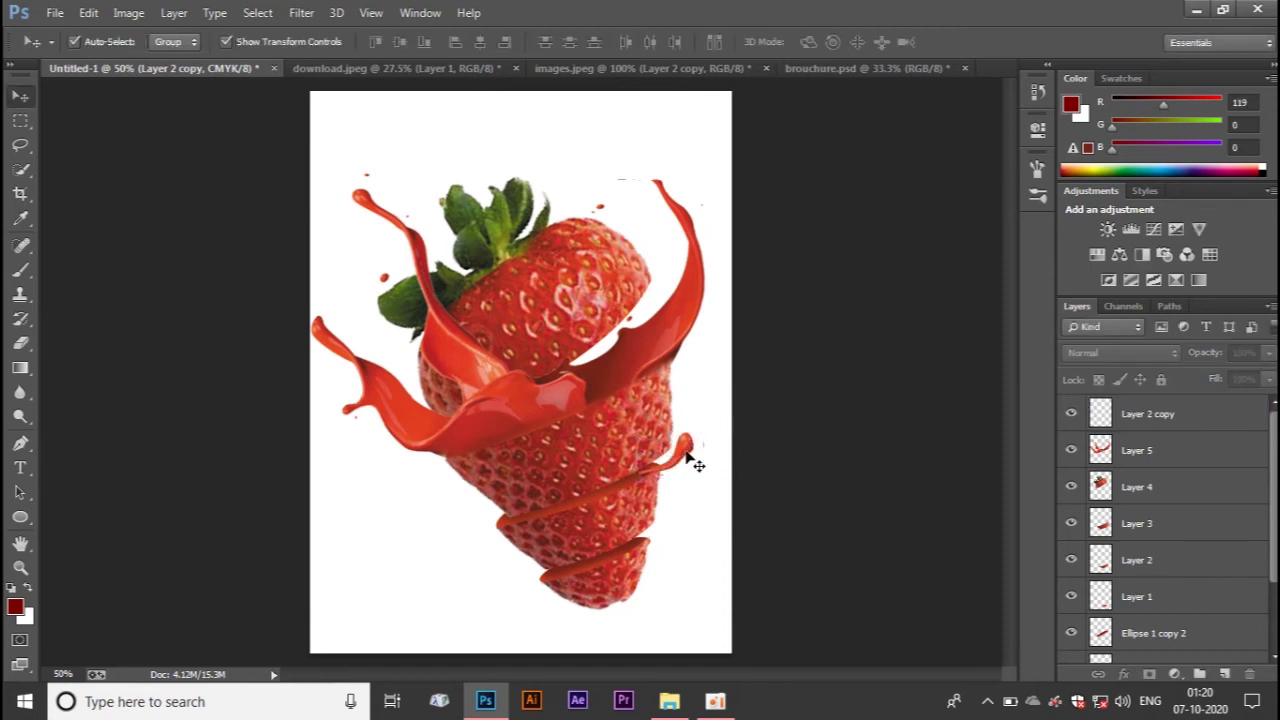
drag(680, 469, 670, 467)
Rotate the small splash slightly to follow the spiral cut, briefly trying the Eraser
key(ctrl+t)
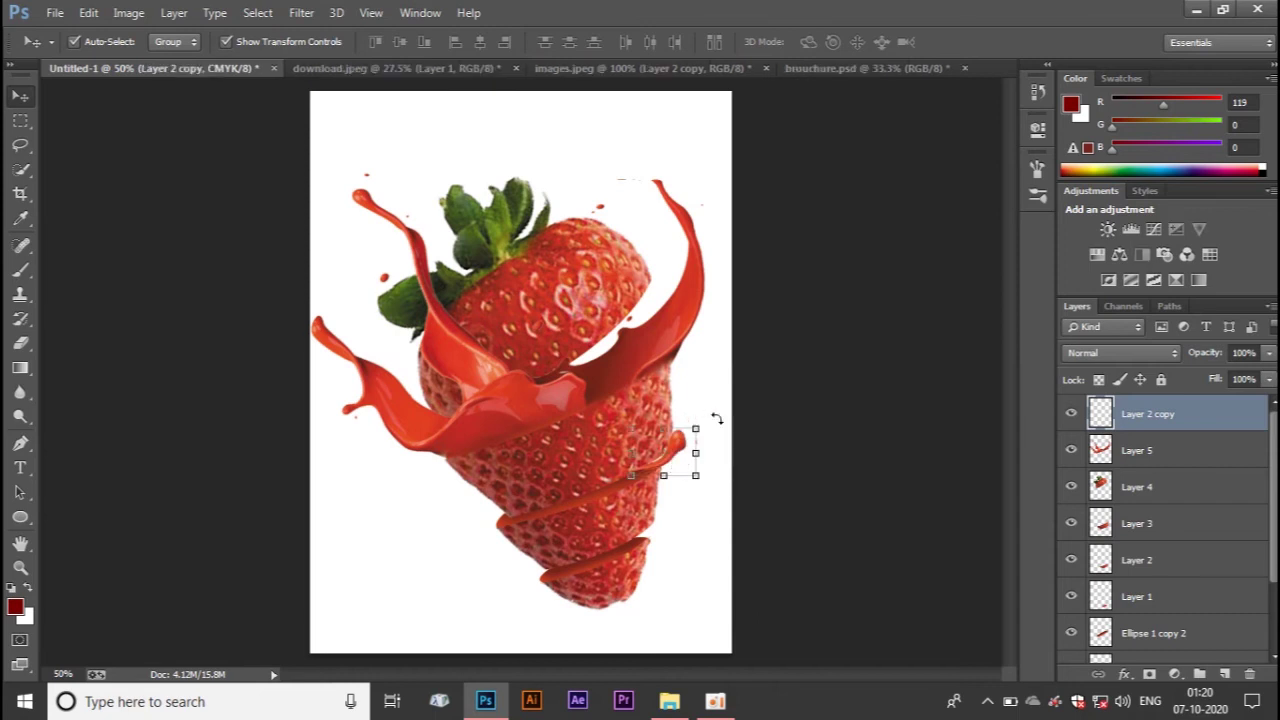
drag(713, 414, 709, 411)
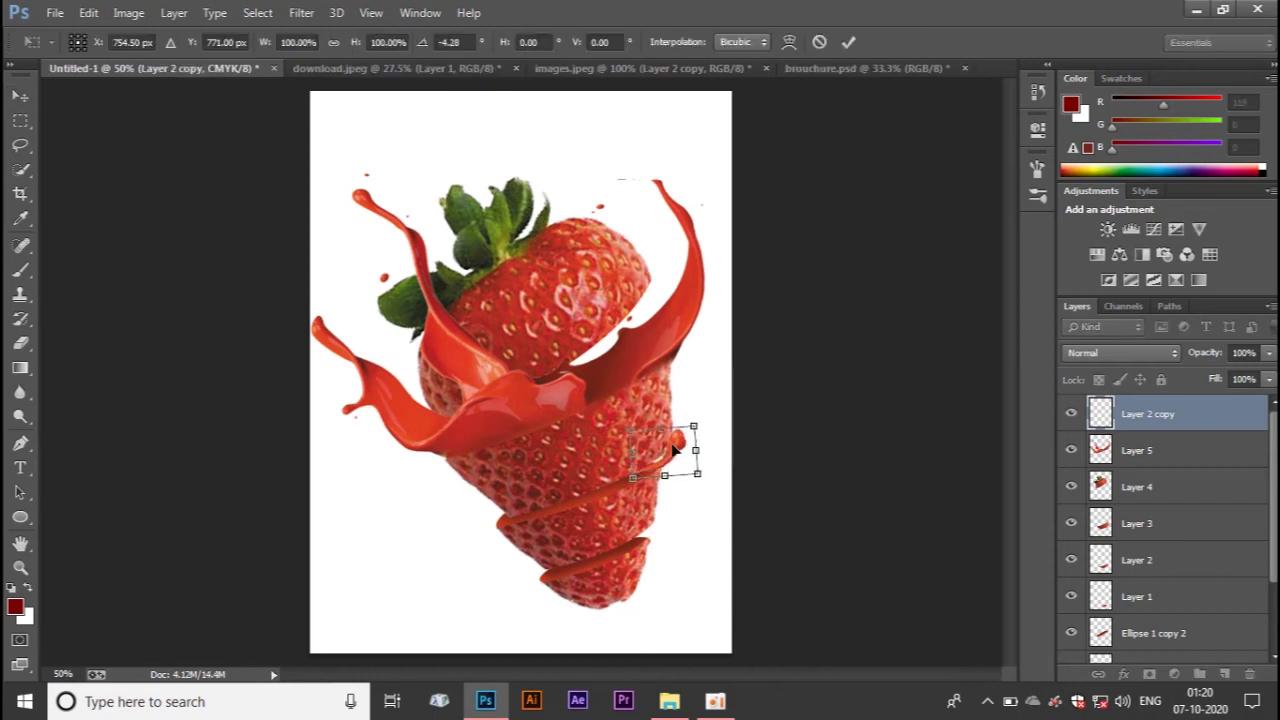
drag(717, 420, 694, 432)
key(Return)
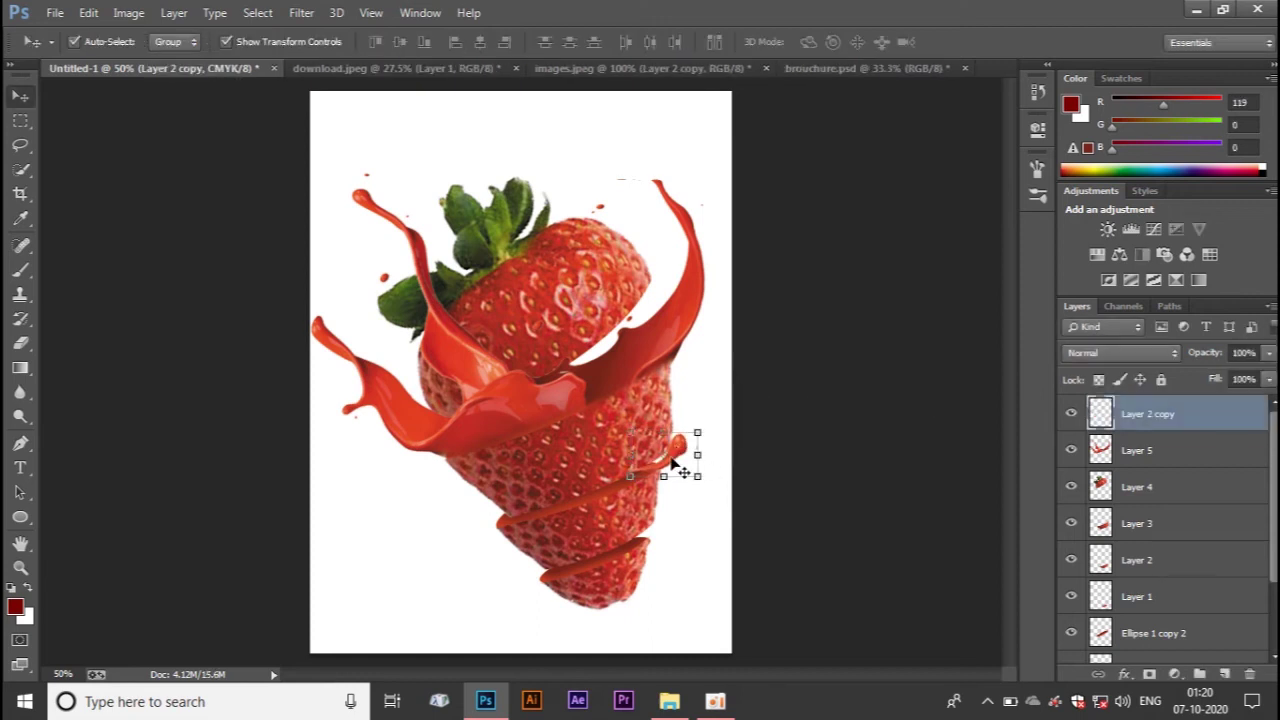
click(20, 342)
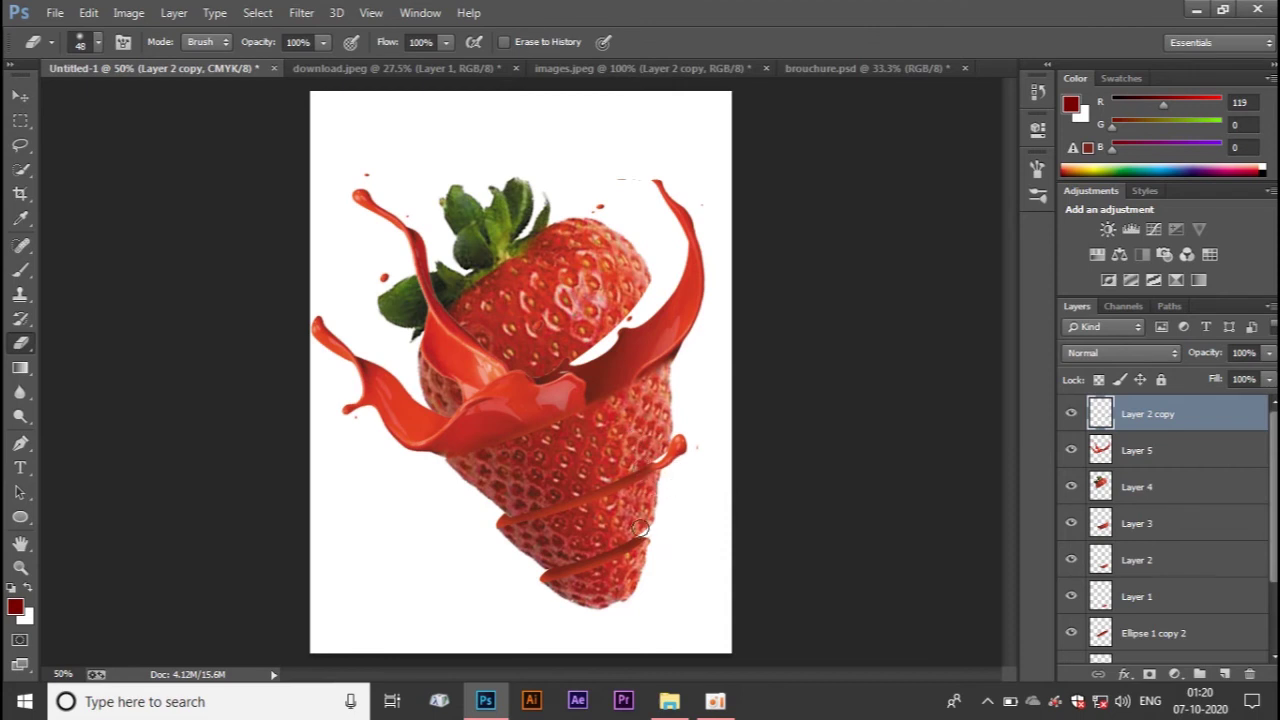
click(20, 97)
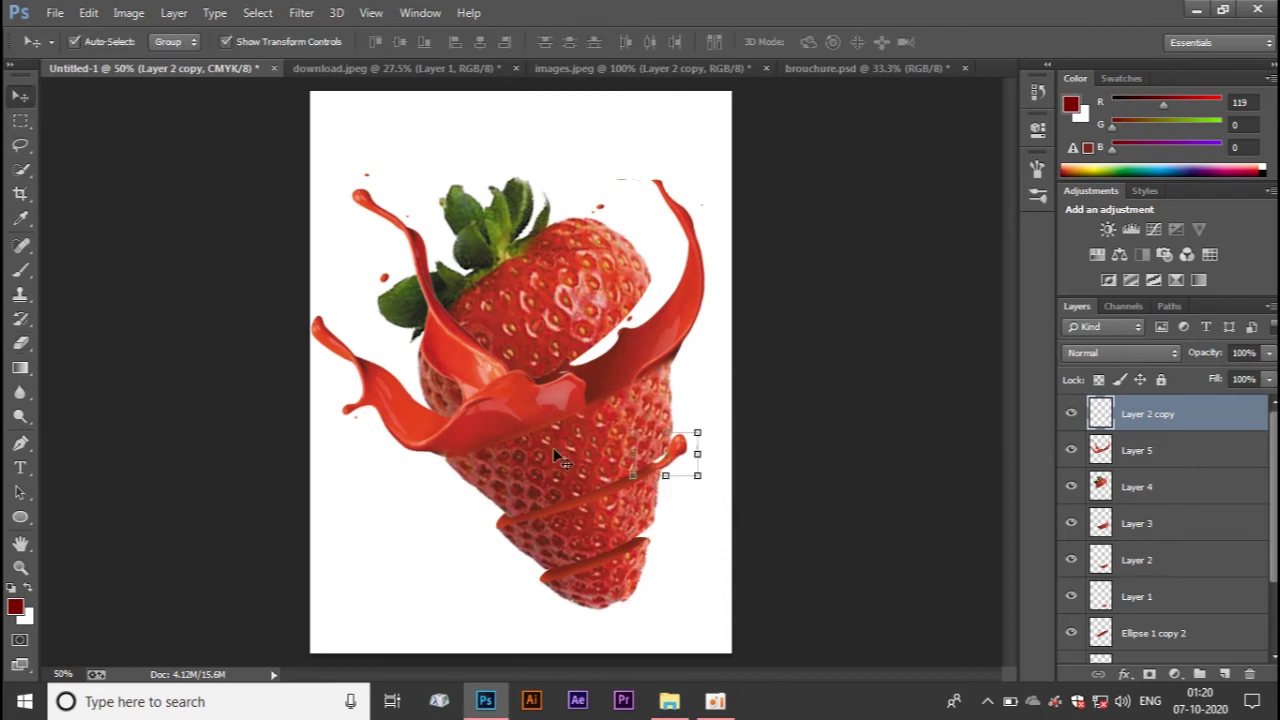
Send Layer 2 copy to the bottom of the stack and nudge the small splash
key(ctrl+bracketleft)
key(ctrl+bracketleft)
key(ctrl+bracketleft)
key(ctrl+bracketleft)
key(ctrl+bracketleft)
key(ctrl+bracketleft)
key(ctrl+bracketleft)
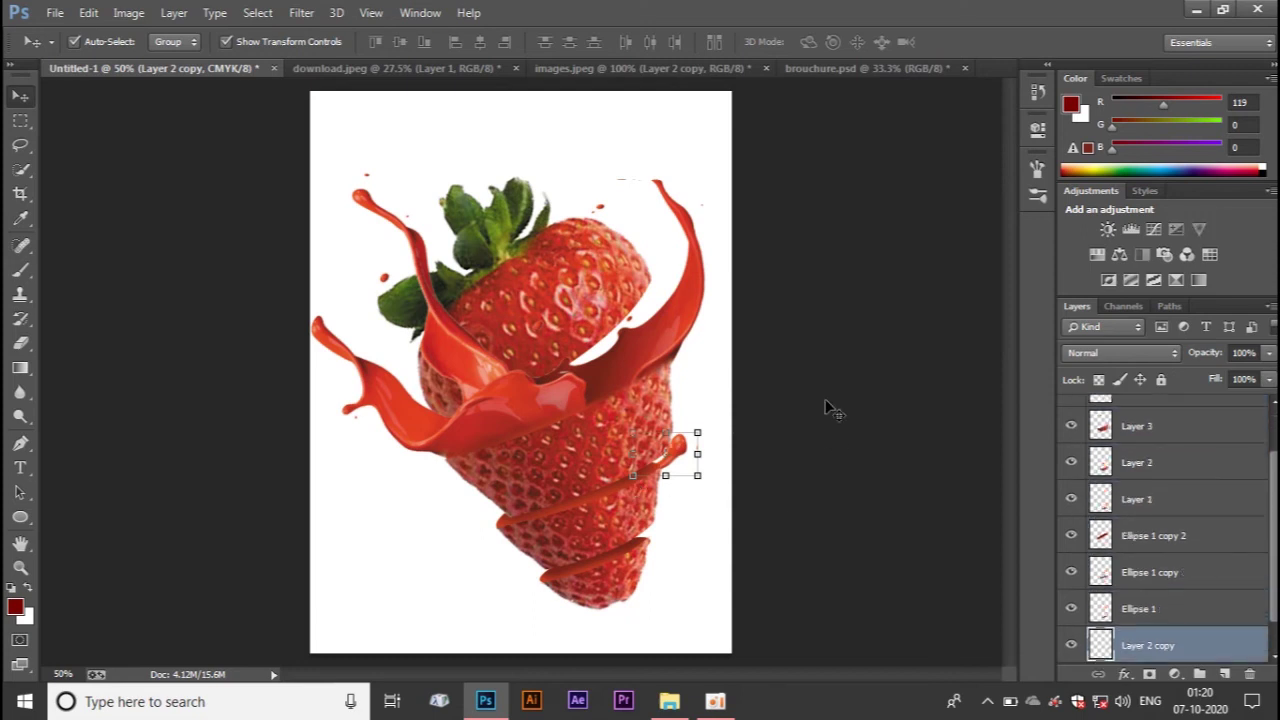
key(ctrl+bracketleft)
mouse_move(686, 460)
mouse_down()
mouse_move(702, 438)
mouse_move(680, 455)
mouse_up()
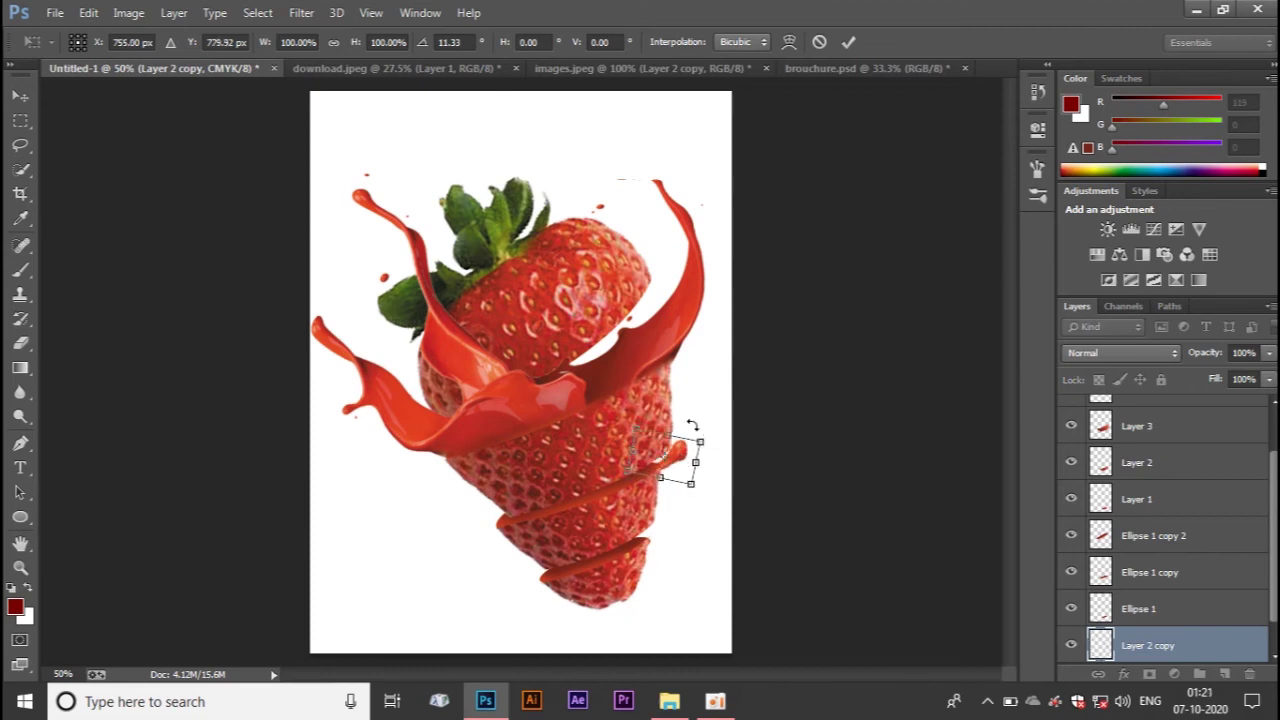
key(Return)
click(740, 458)
click(670, 466)
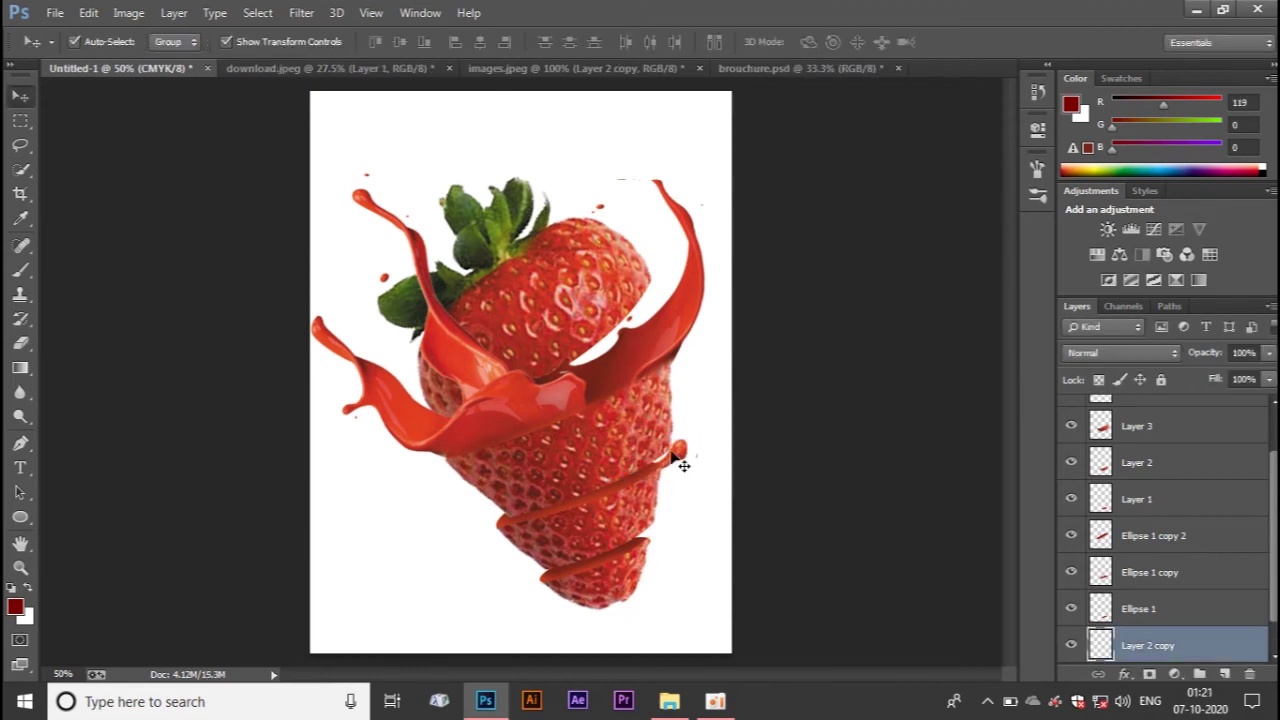
Warp the splash tip outward past the strawberry's right edge and squash it slightly
key(ctrl+t)
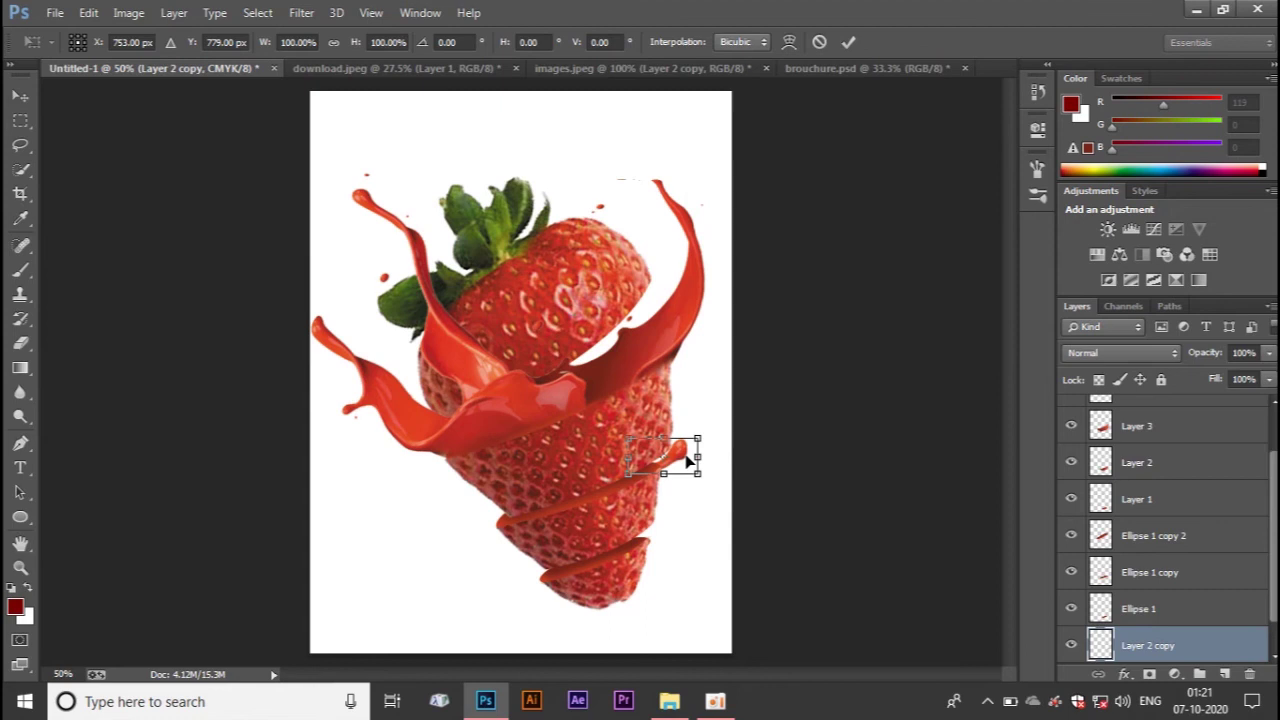
right_click(689, 461)
click(755, 301)
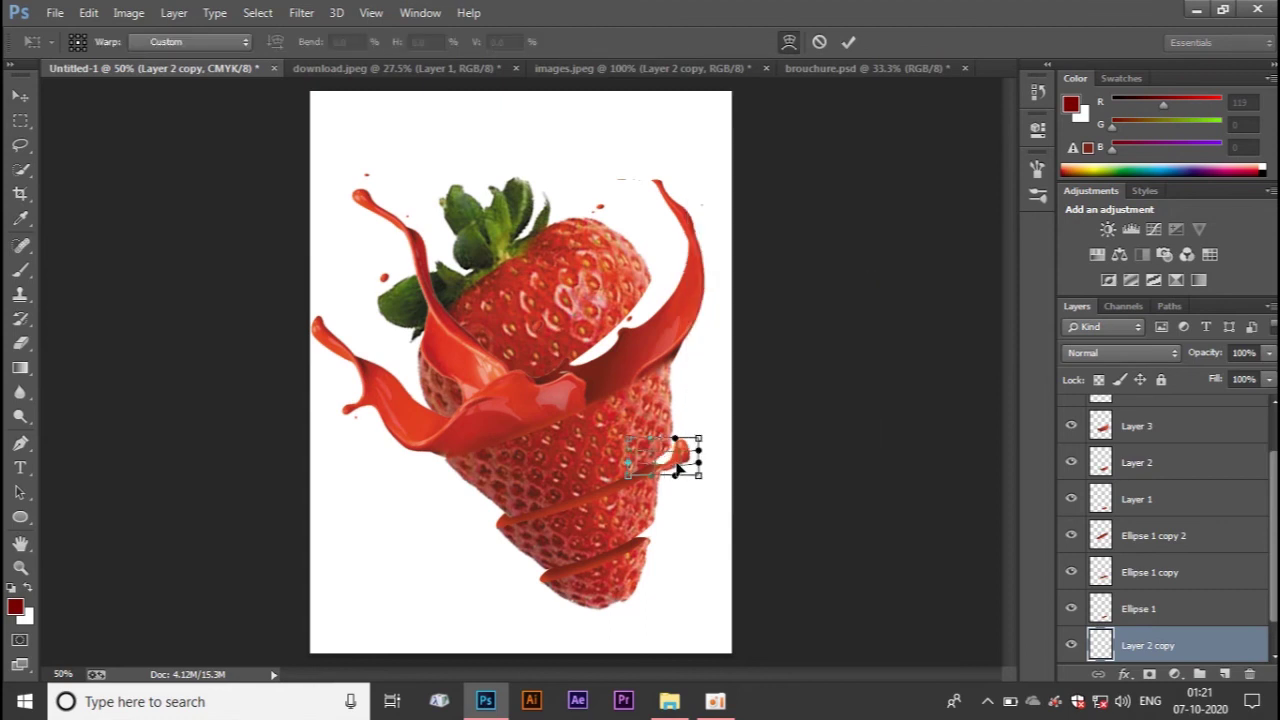
drag(679, 475, 697, 440)
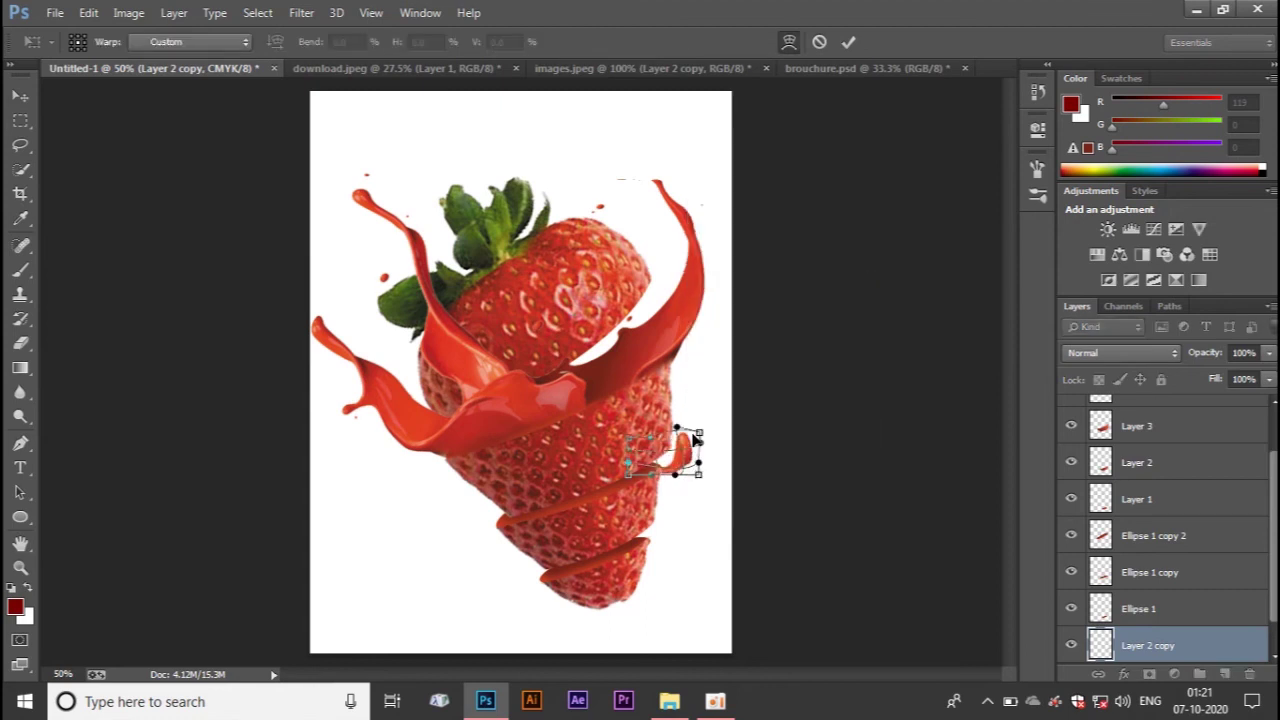
key(Return)
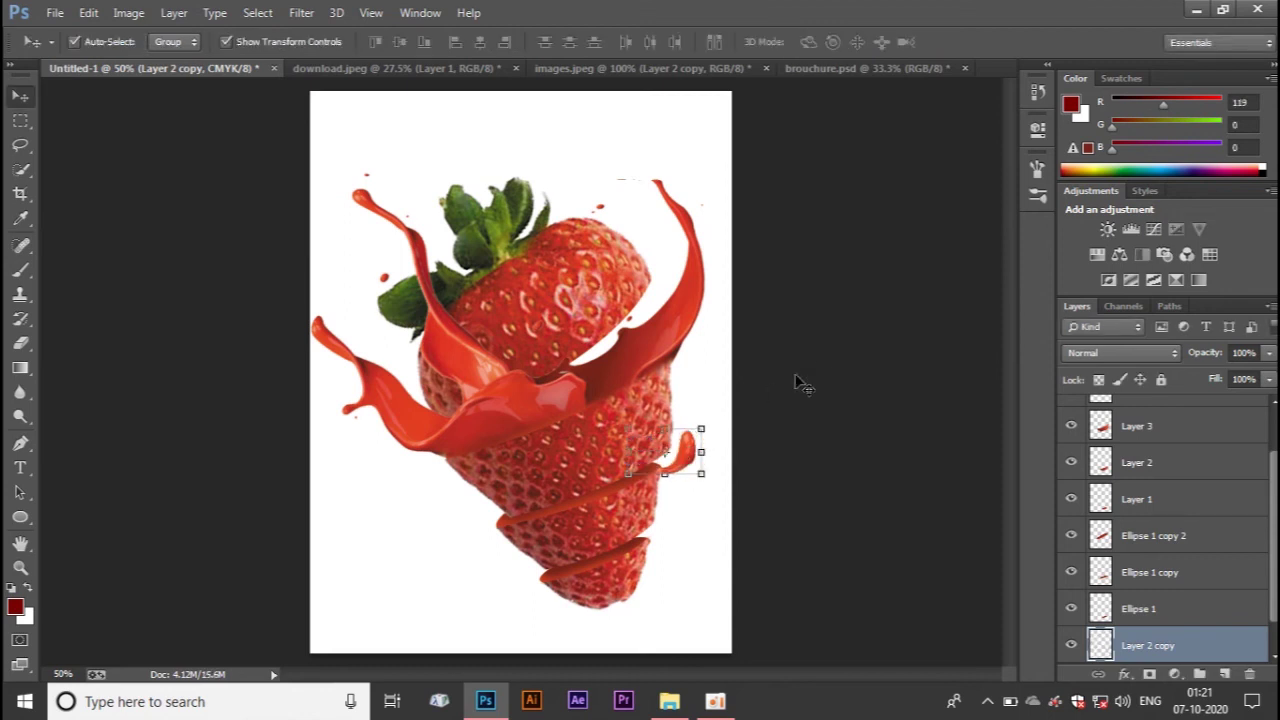
mouse_move(712, 424)
mouse_down()
mouse_move(716, 412)
mouse_move(685, 453)
mouse_up()
Commit the resized right-edge curl and apply another warp to it
key(Return)
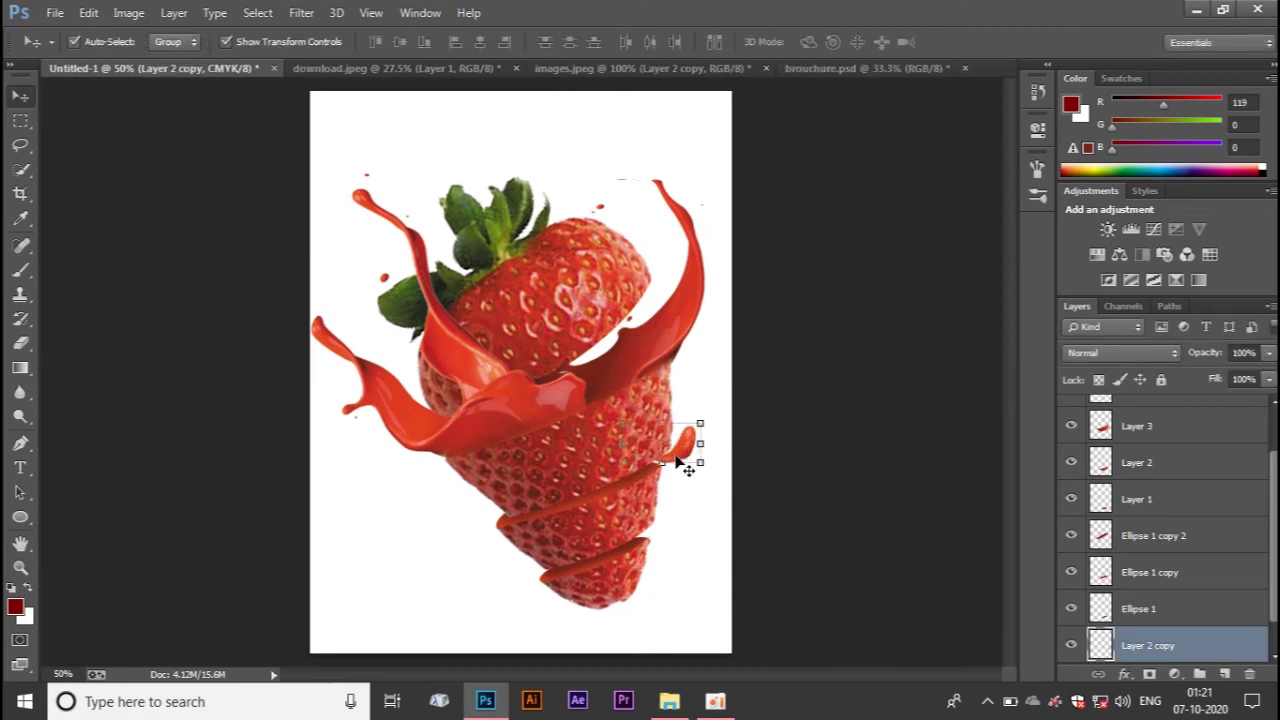
click(790, 368)
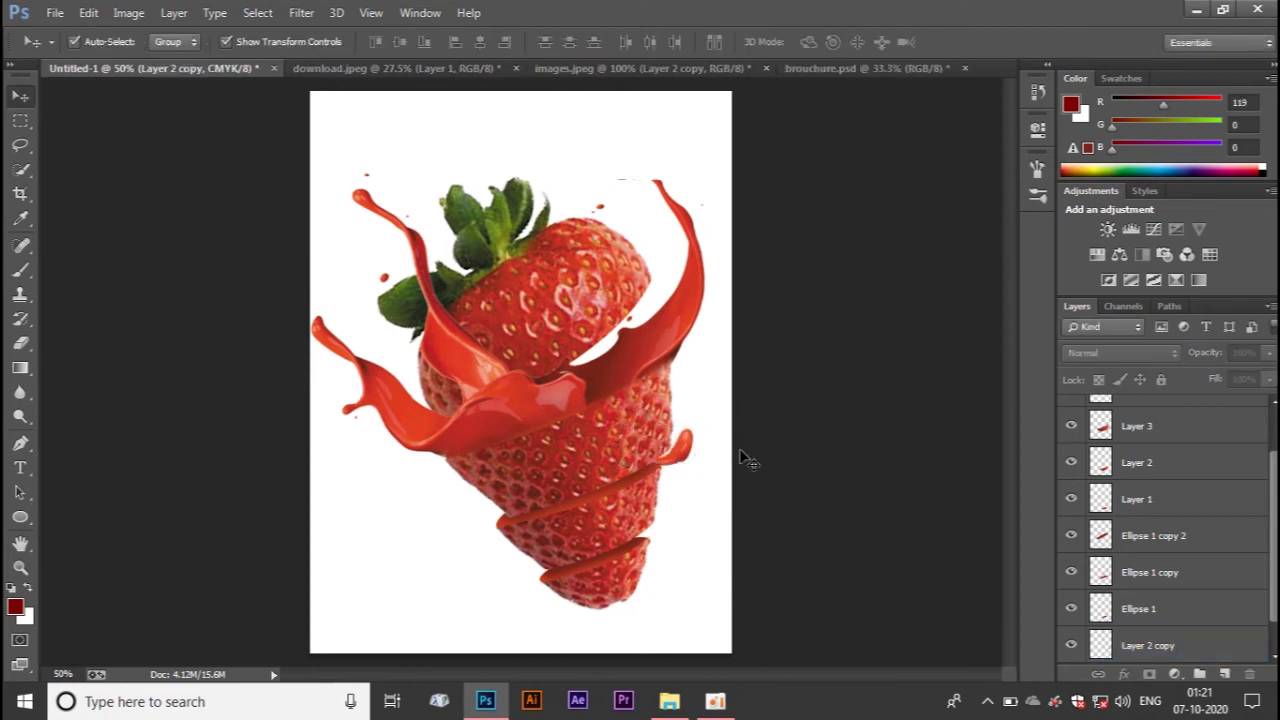
click(684, 460)
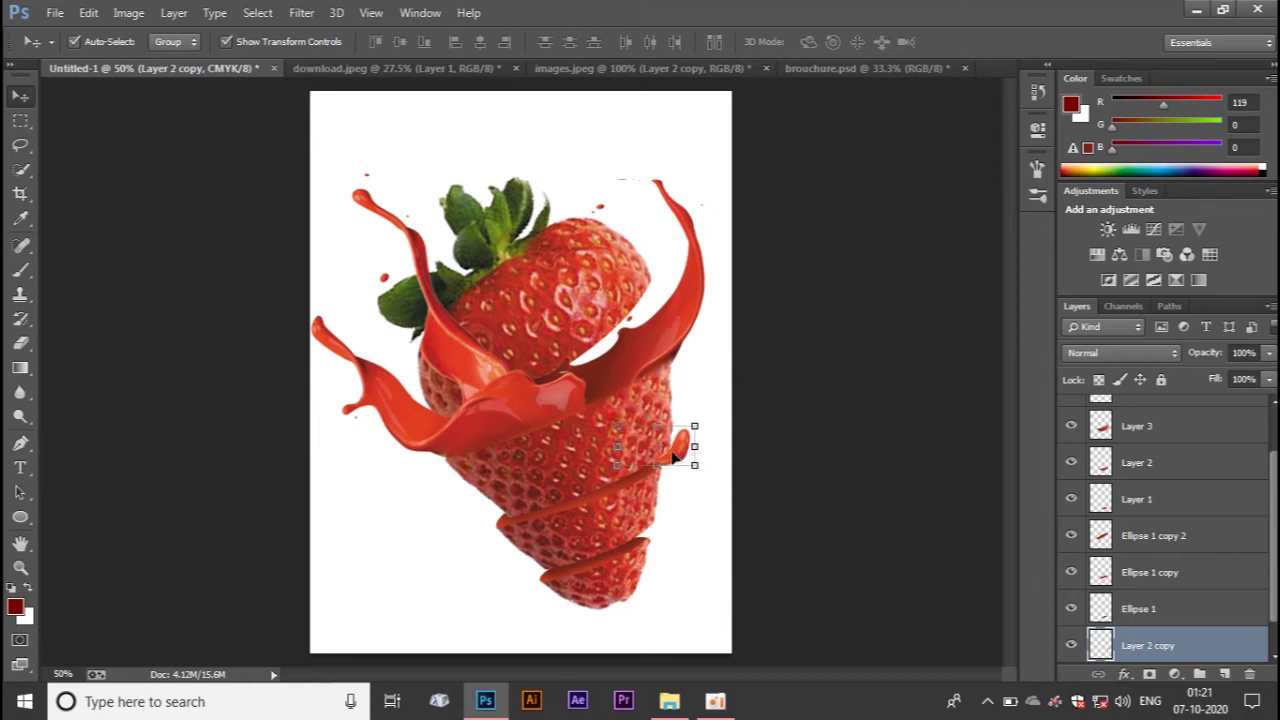
key(ctrl+t)
right_click(676, 442)
click(702, 262)
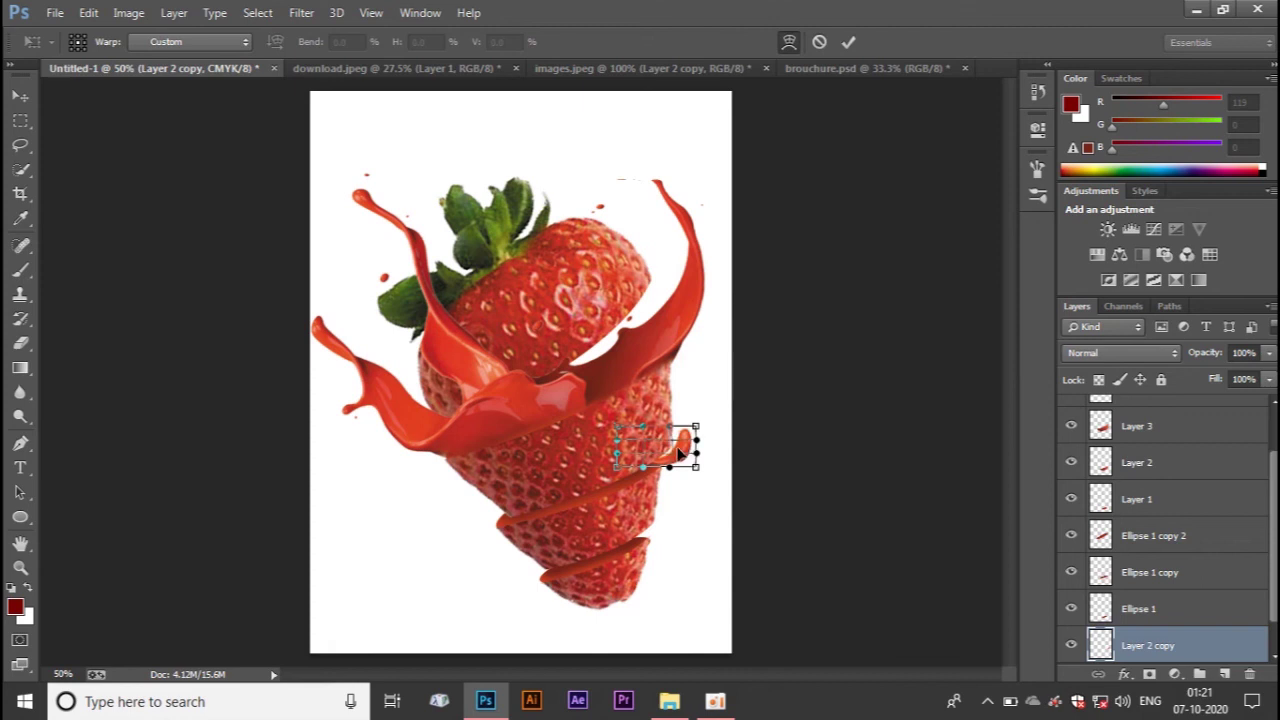
key(Return)
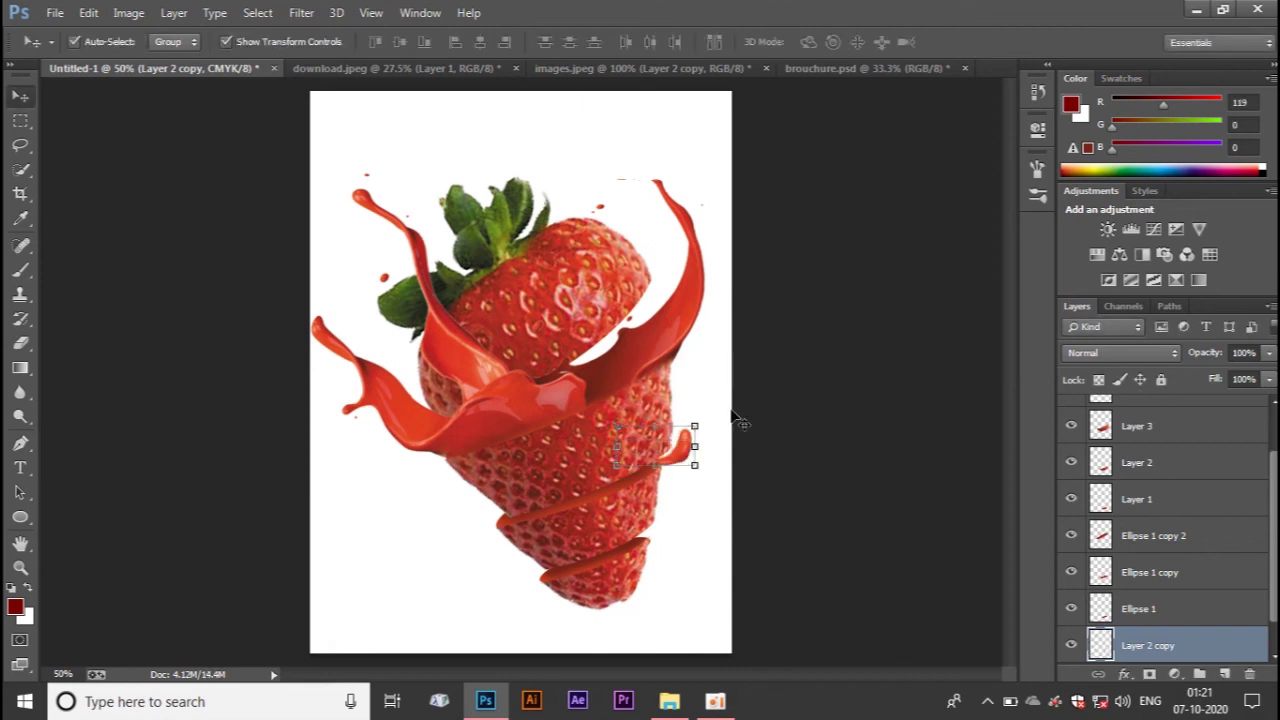
Reselect the right-edge curl and commit a further free transform on it
click(668, 470)
click(688, 466)
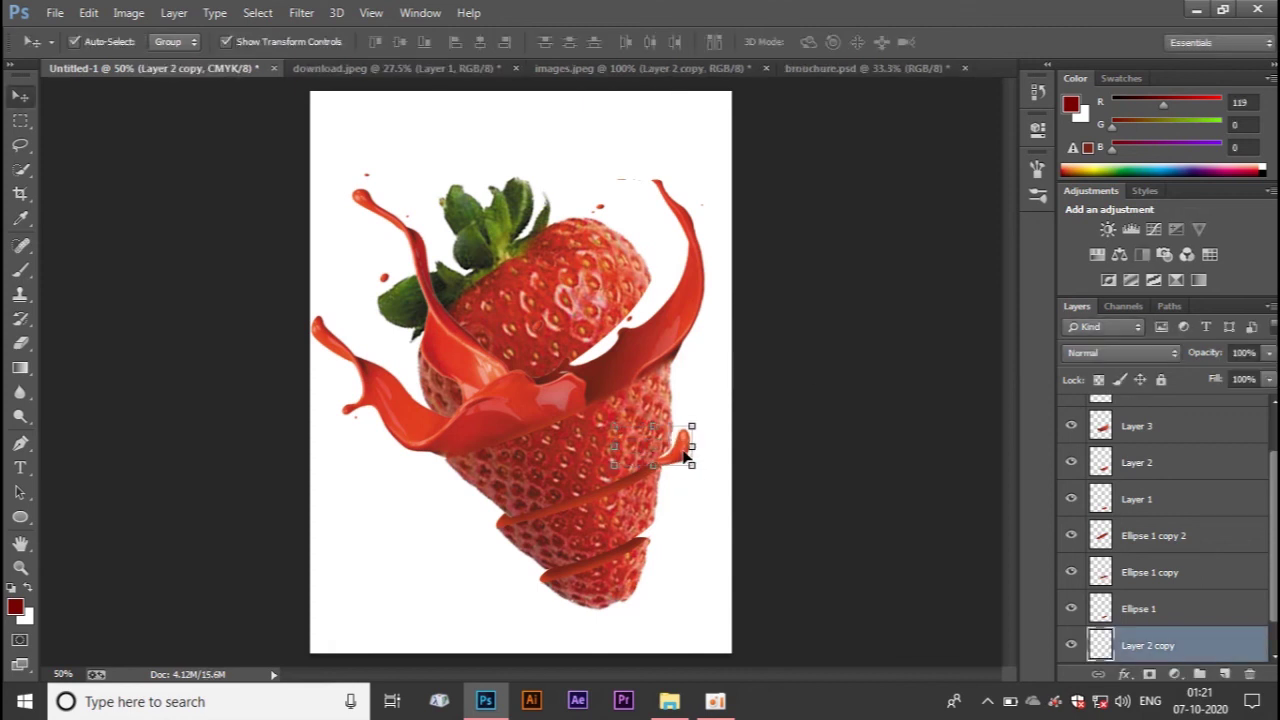
key(ctrl+t)
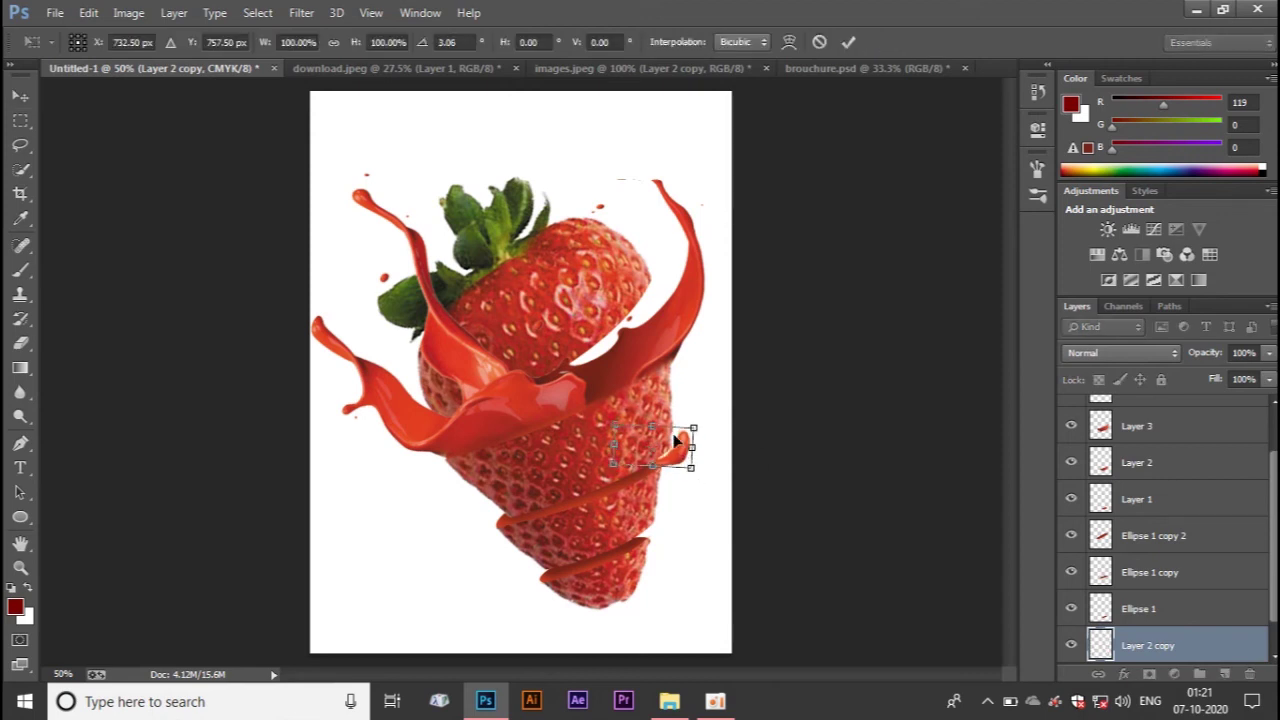
key(Return)
click(688, 472)
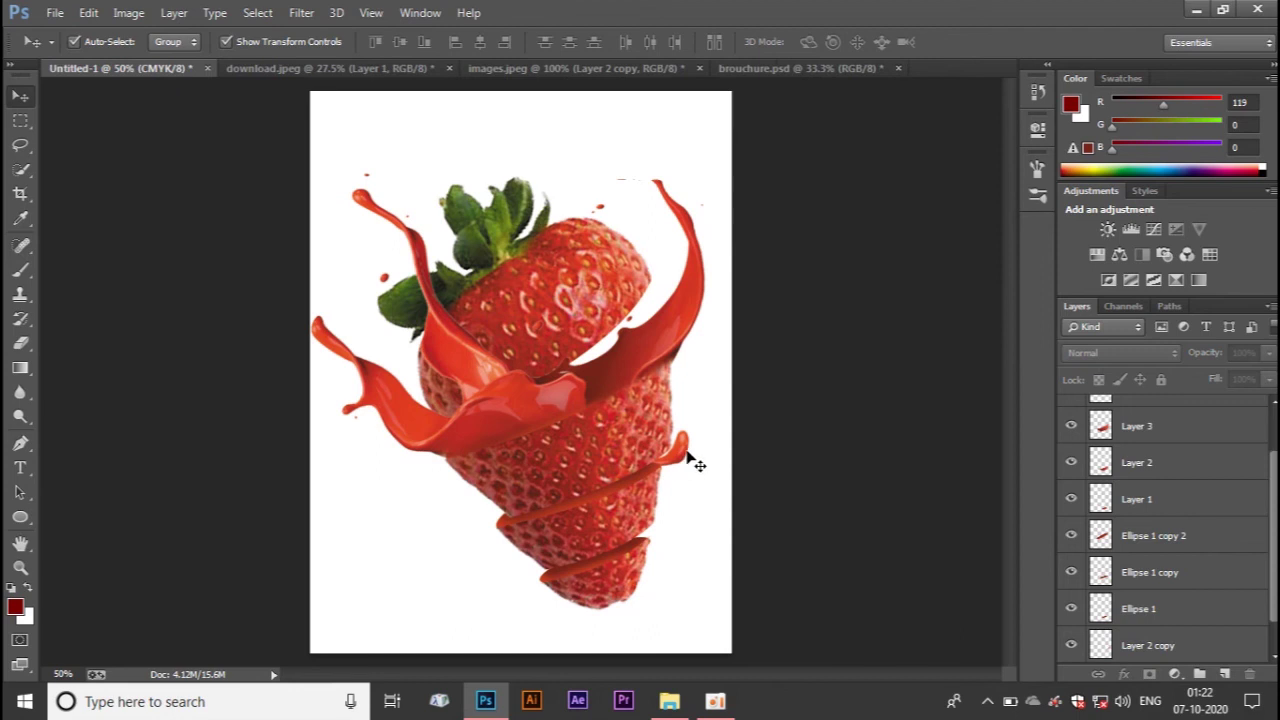
click(688, 453)
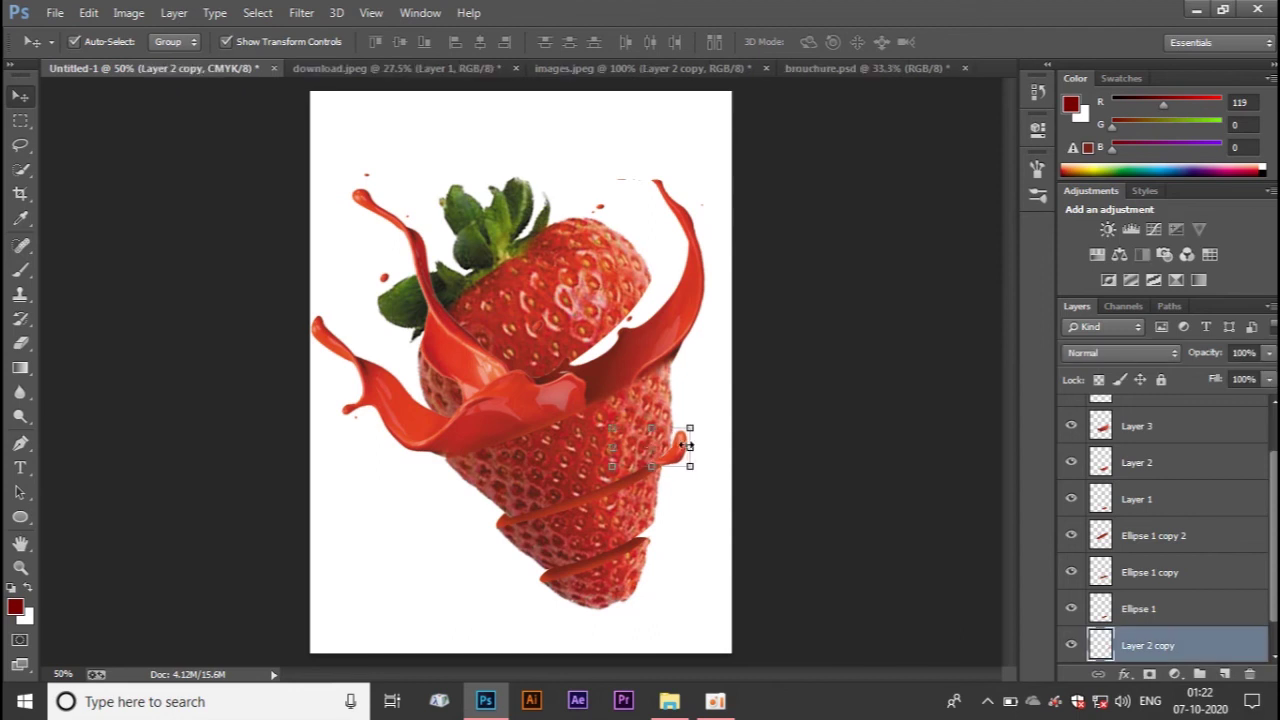
click(786, 428)
click(691, 457)
Duplicate the curl as Layer 2 copy 2 onto the strawberry's lower-left tip, rotated about -135.89°
mouse_move(686, 444)
mouse_down()
mouse_move(516, 578)
mouse_move(440, 568)
mouse_move(535, 588)
mouse_up()
key(ctrl+t)
key(Return)
click(535, 590)
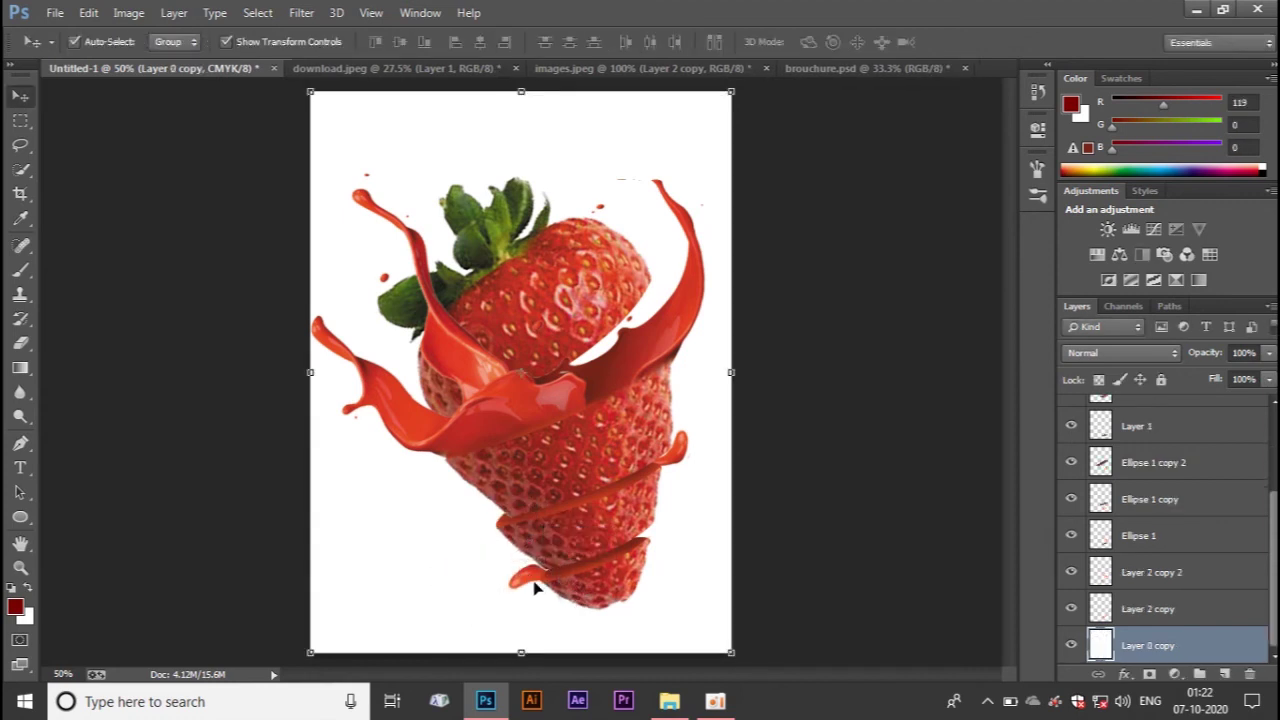
click(535, 585)
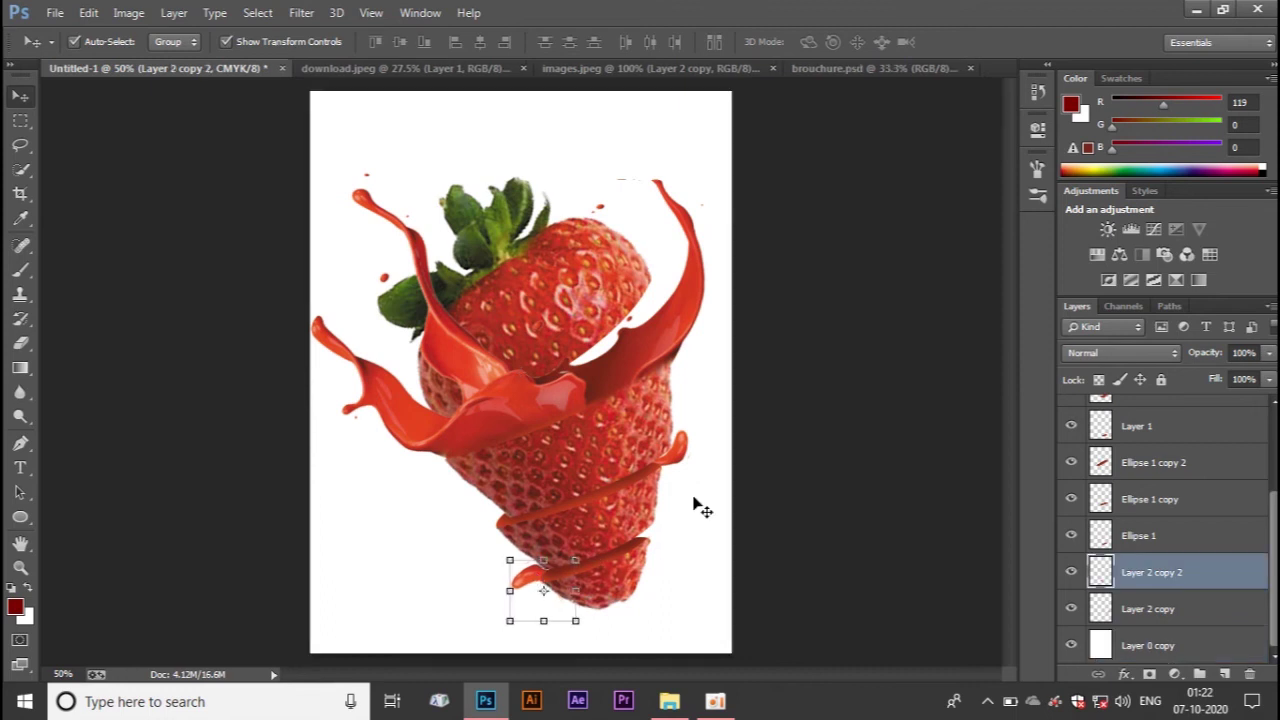
click(810, 470)
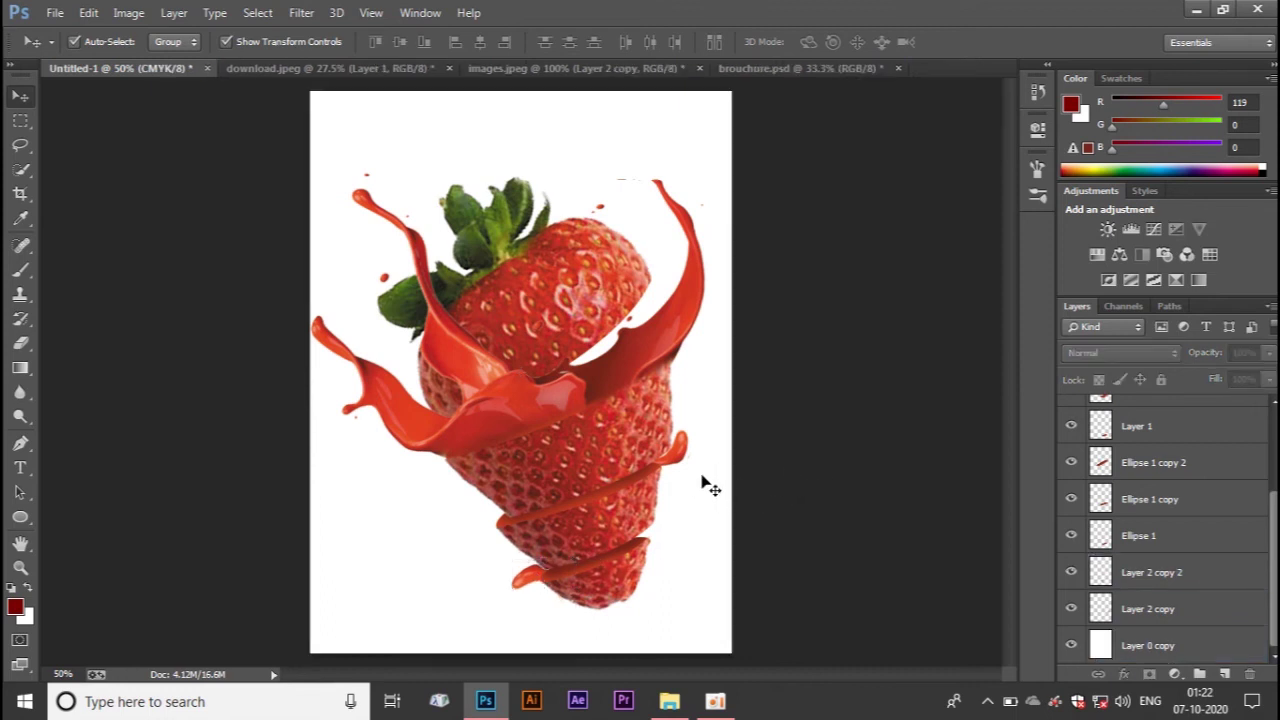
key(ctrl+minus)
Return the view to 50% zoom and give Layer 0 copy a red colour overlay
key(ctrl+plus)
key(ctrl+minus)
key(ctrl+plus)
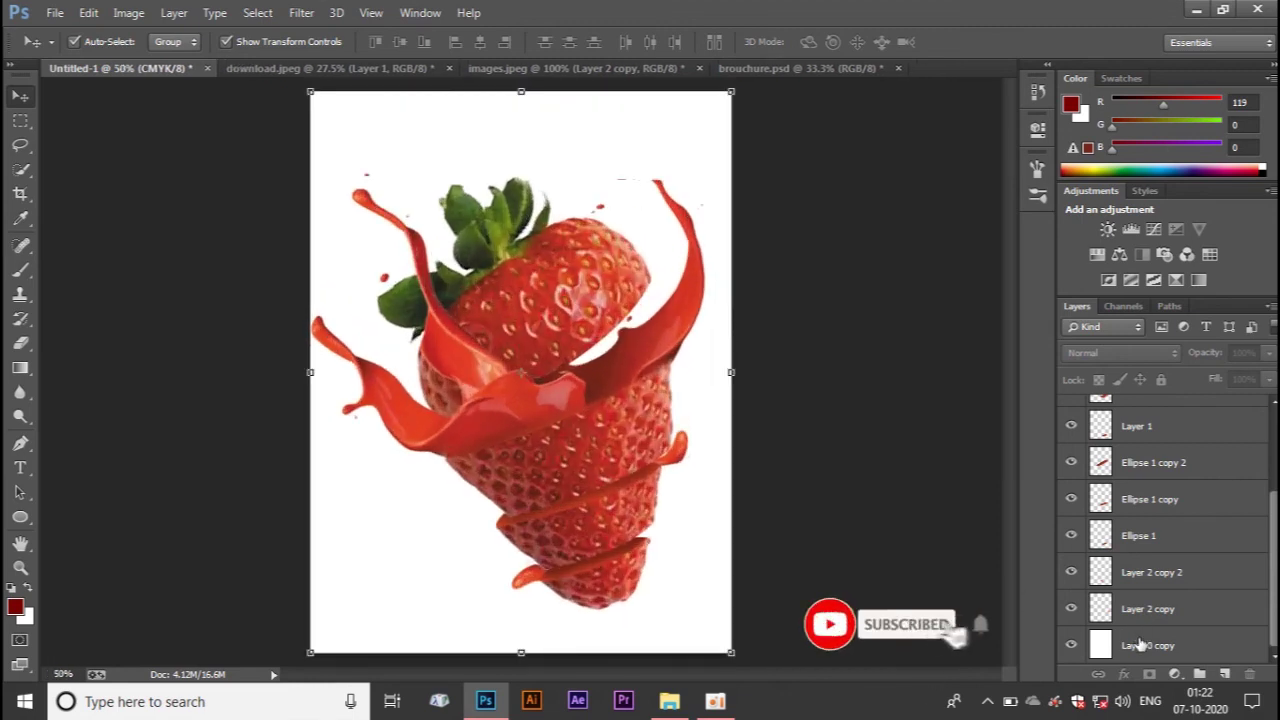
click(1140, 642)
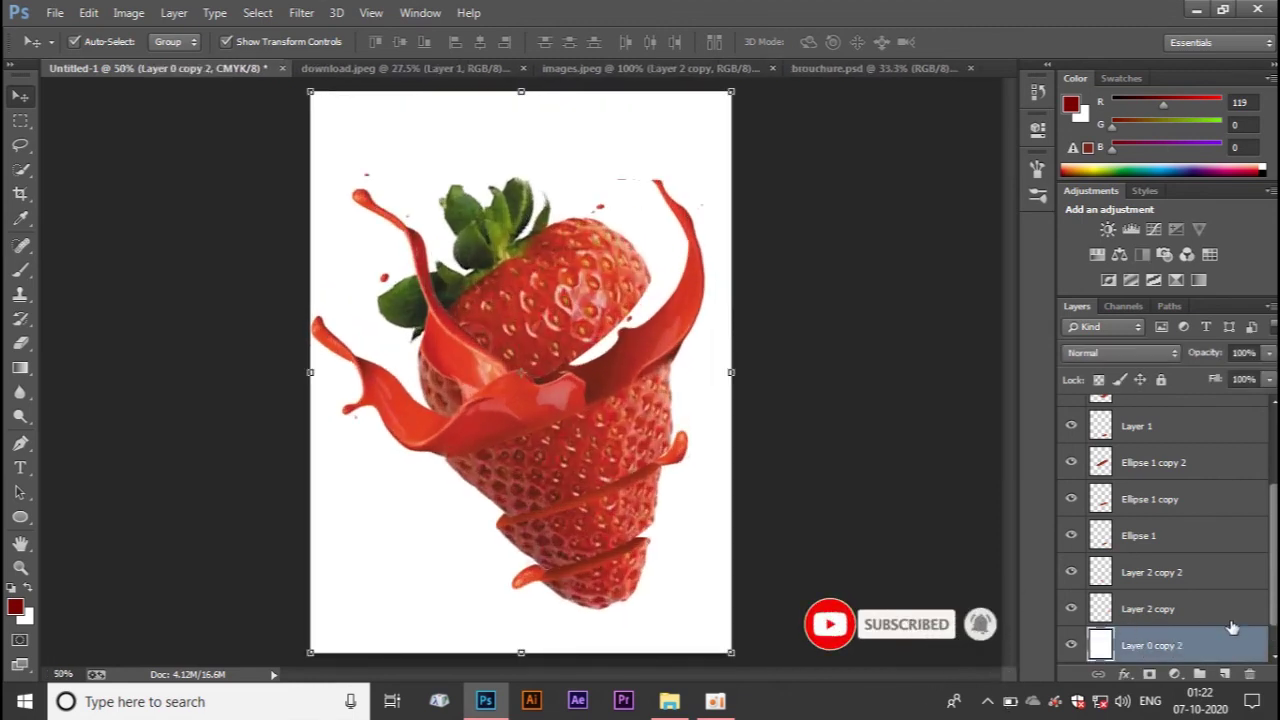
scroll(1200, 630, down, 1)
click(1172, 644)
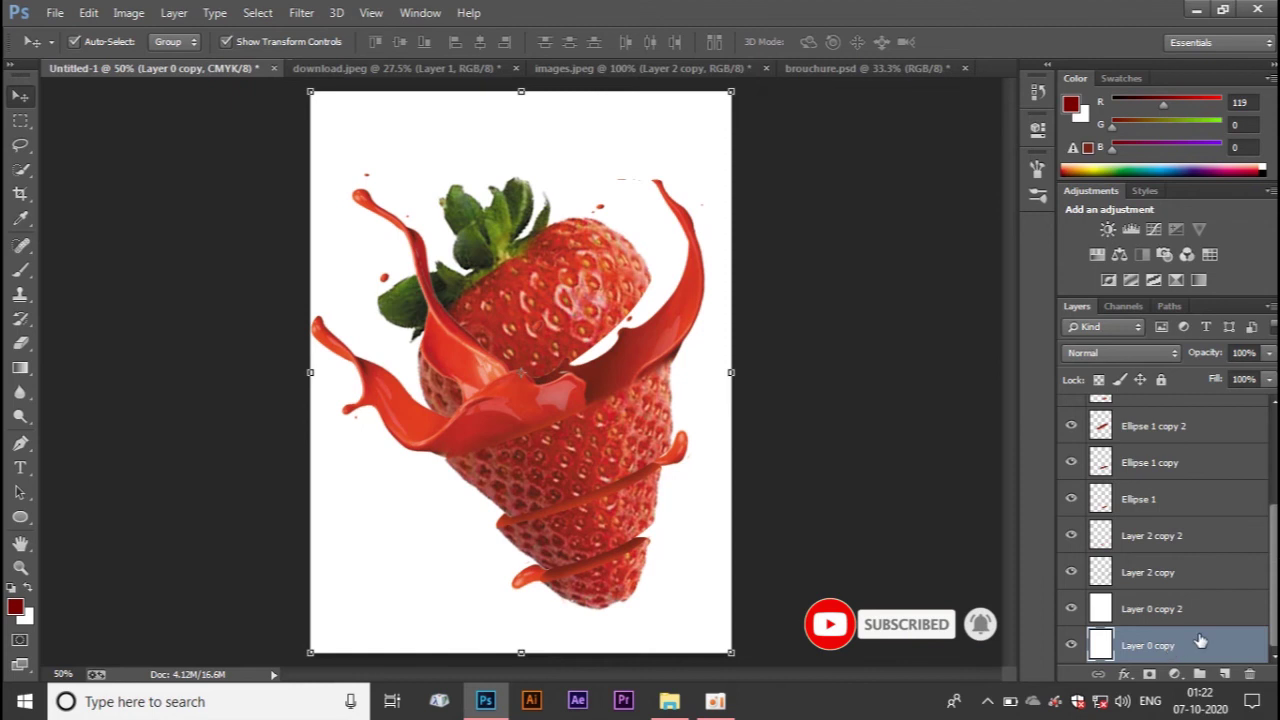
double_click(1190, 641)
click(680, 354)
click(1194, 166)
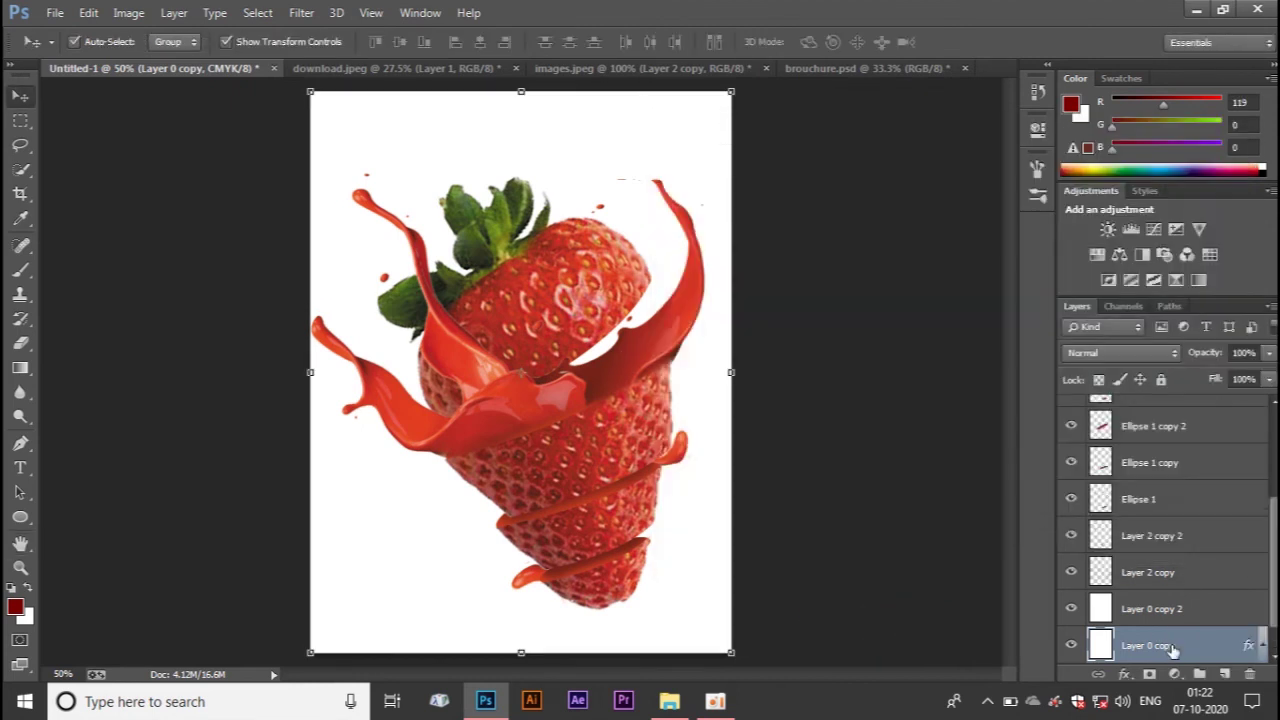
Set the Eraser to a 489 px soft brush and erase a patch near the leaves
scroll(1160, 530, down, 1)
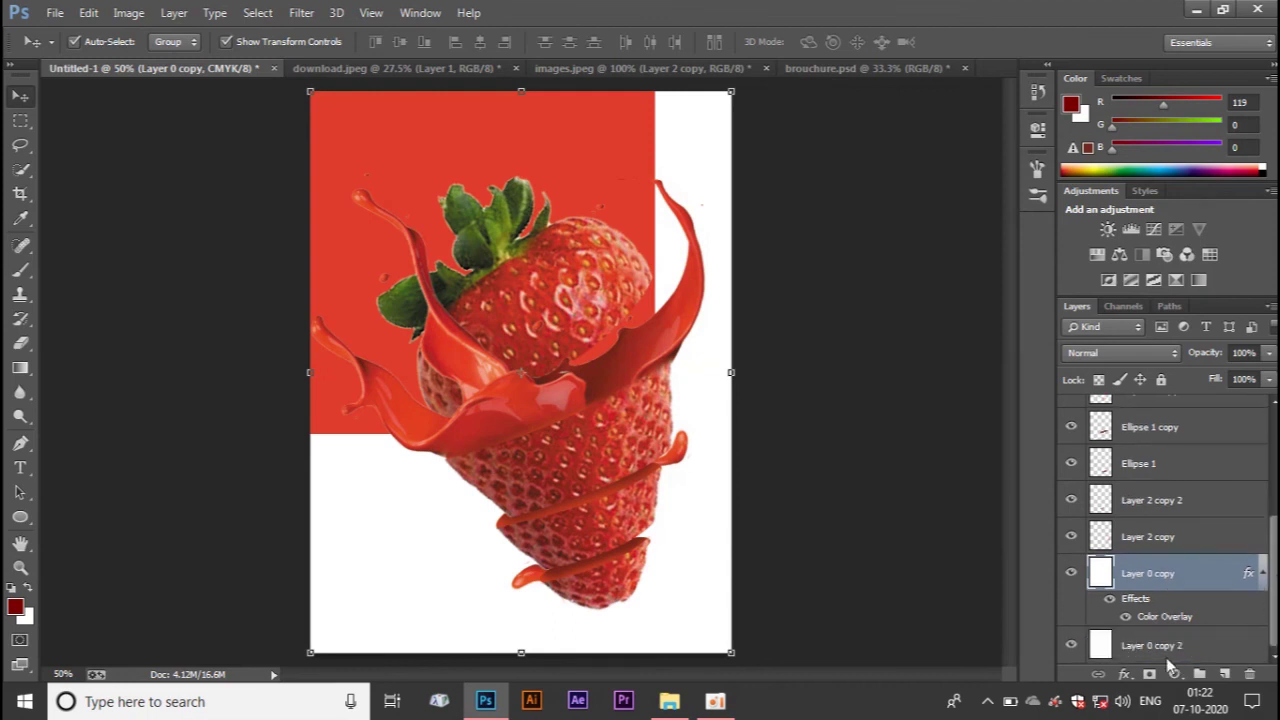
click(1168, 645)
click(20, 342)
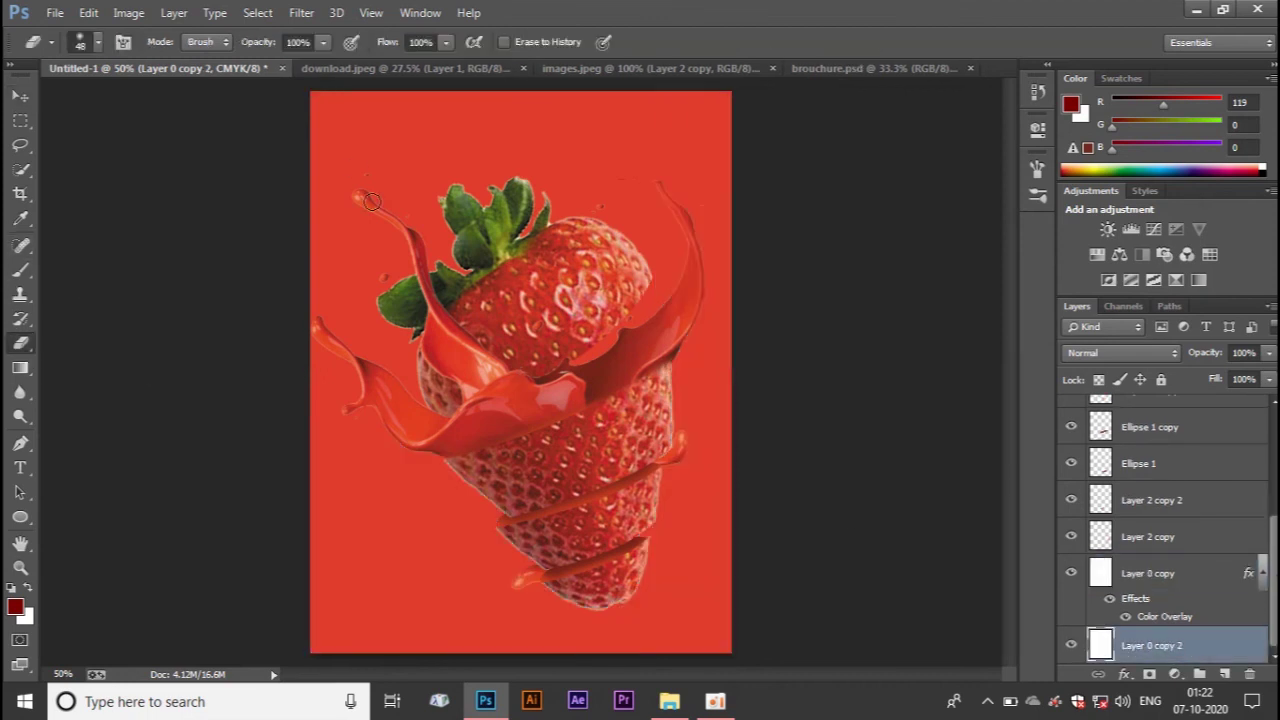
click(98, 42)
drag(202, 101, 150, 101)
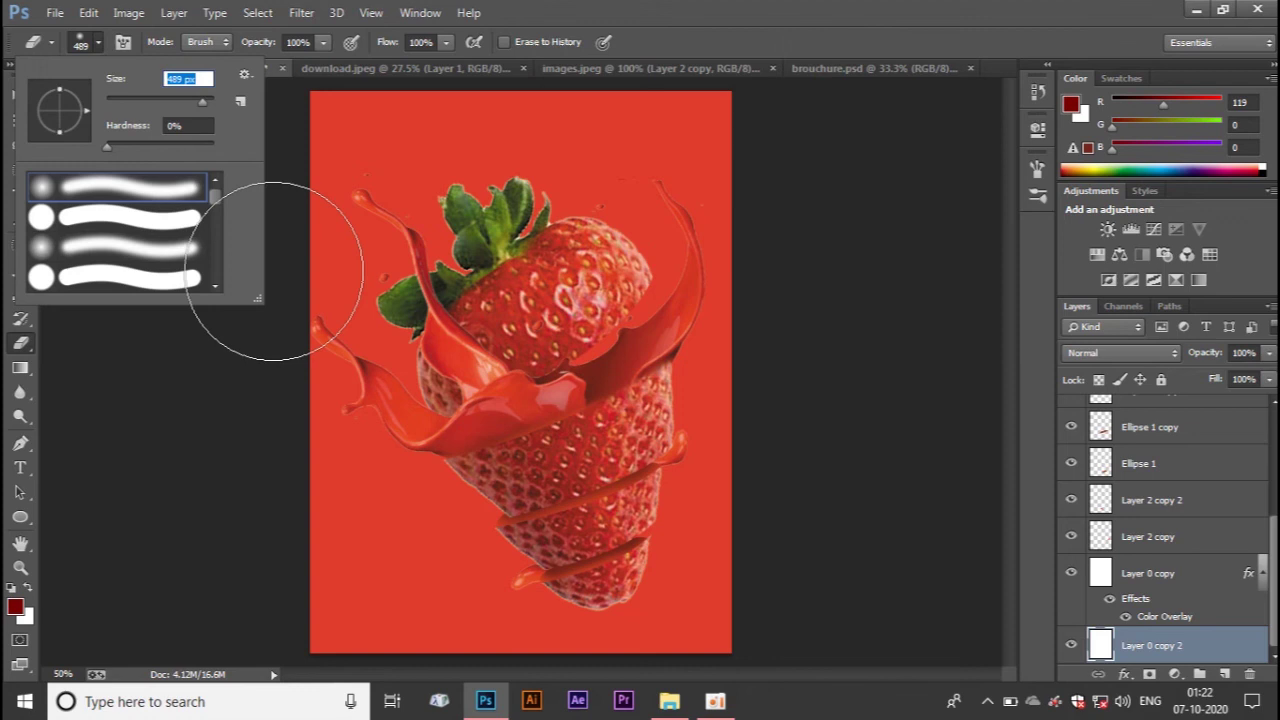
click(448, 277)
click(1148, 573)
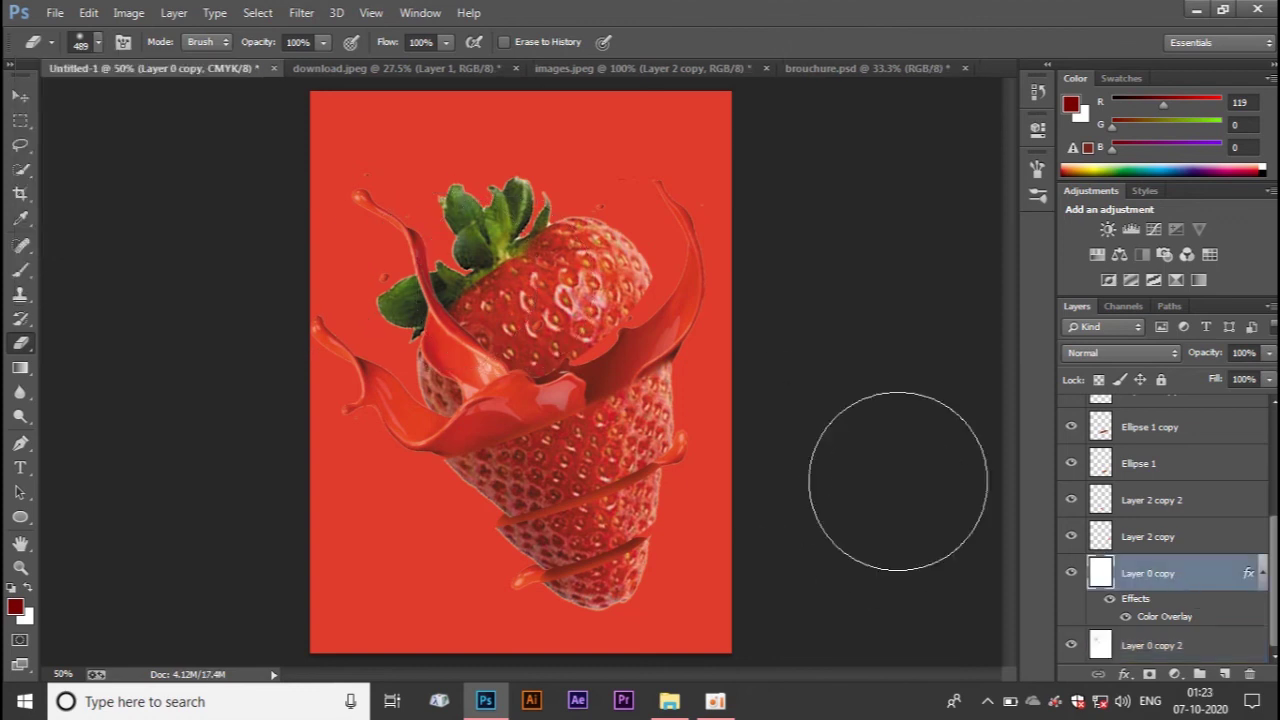
drag(514, 323, 522, 270)
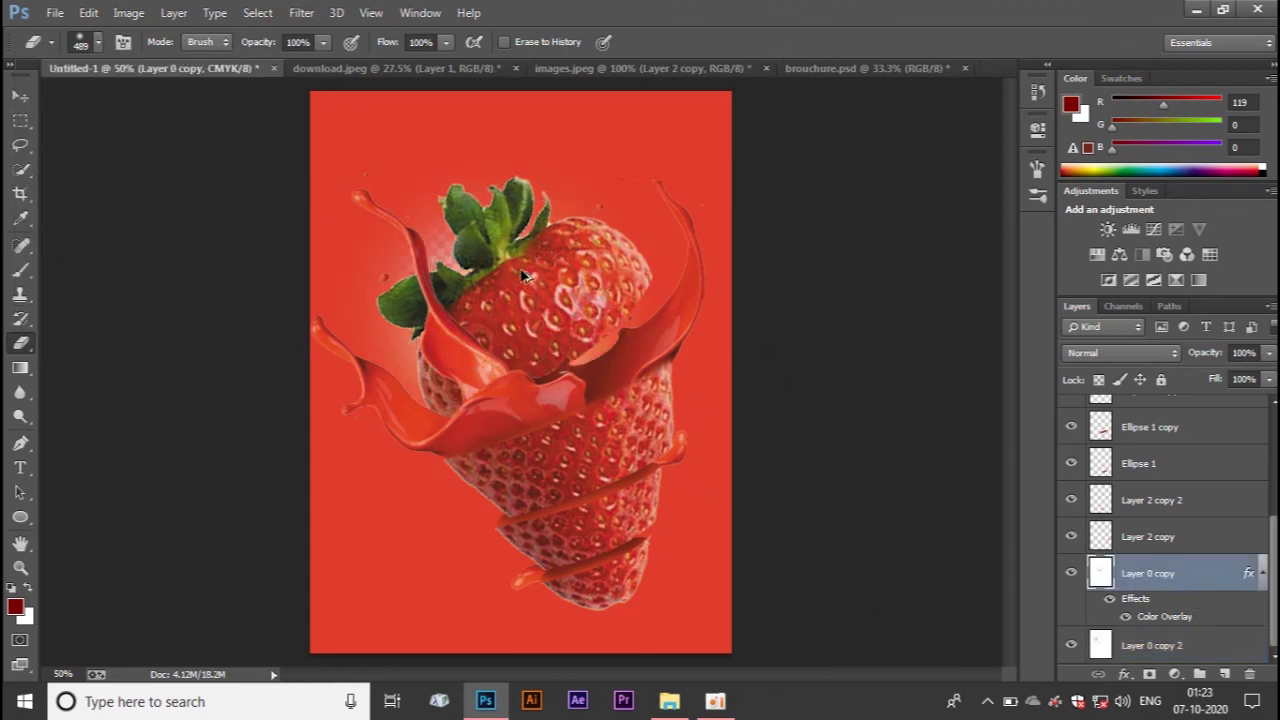
Duplicate Layer 0 copy and erase its centre to reveal a soft white glow behind the strawberry
click(1158, 640)
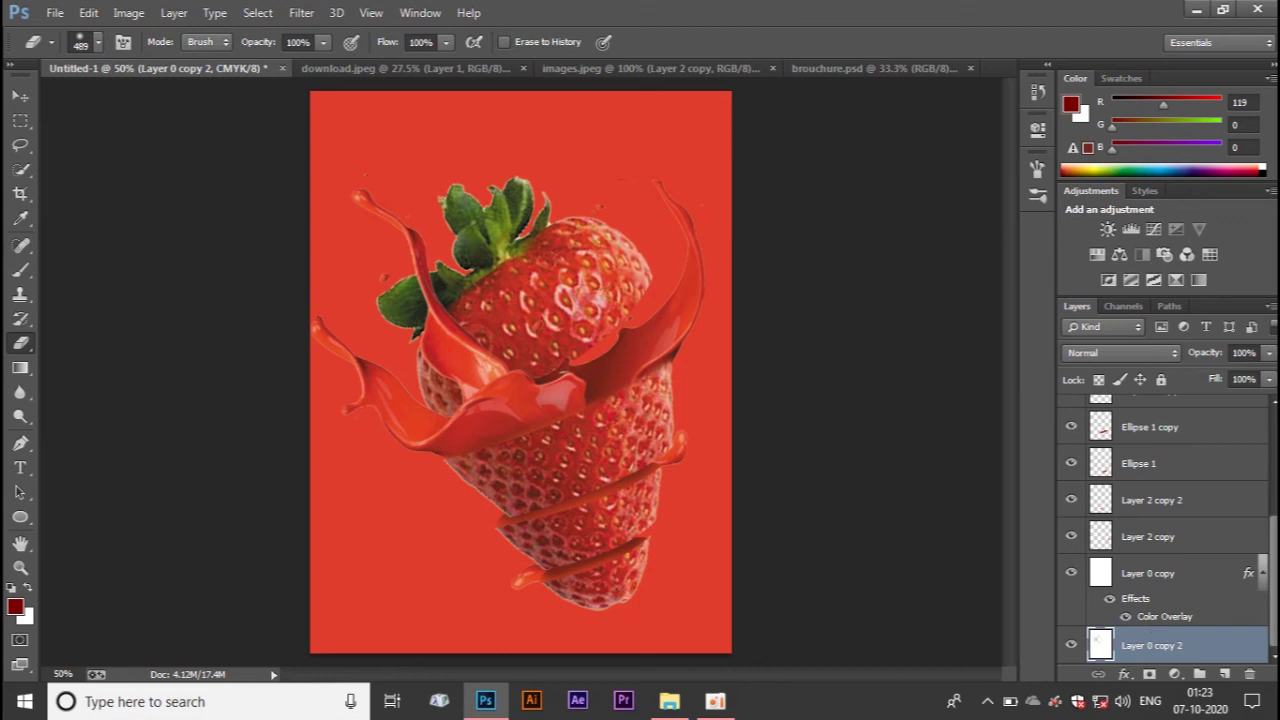
click(1140, 578)
key(ctrl+j)
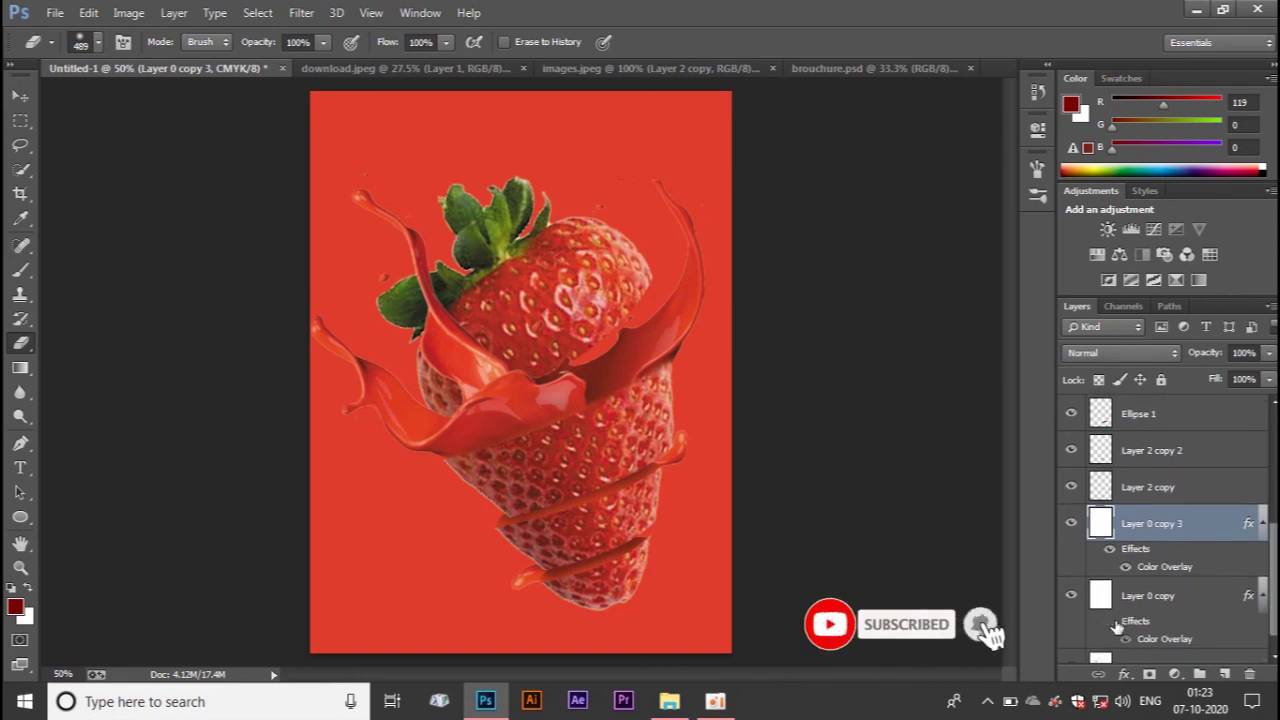
mouse_move(483, 255)
mouse_down()
mouse_move(460, 380)
mouse_move(420, 460)
mouse_move(500, 520)
mouse_move(610, 503)
mouse_move(650, 330)
mouse_move(600, 260)
mouse_move(470, 214)
mouse_move(637, 415)
mouse_move(560, 440)
mouse_up()
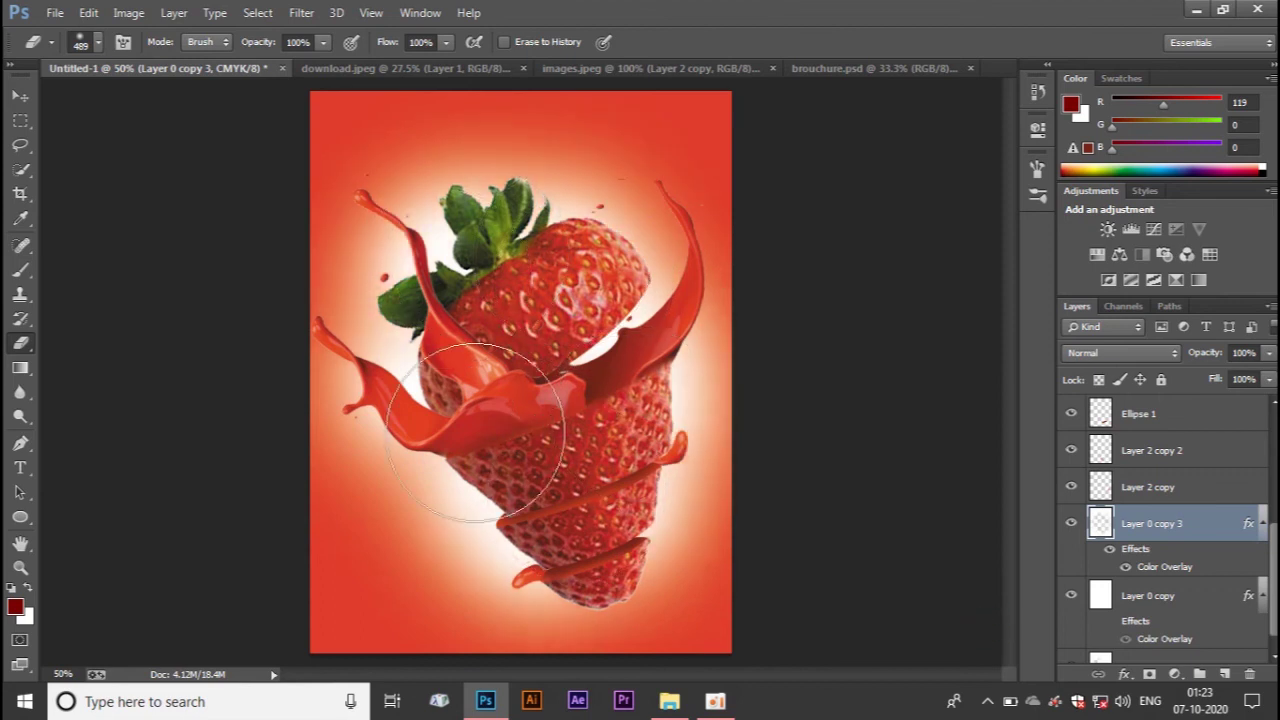
click(19, 97)
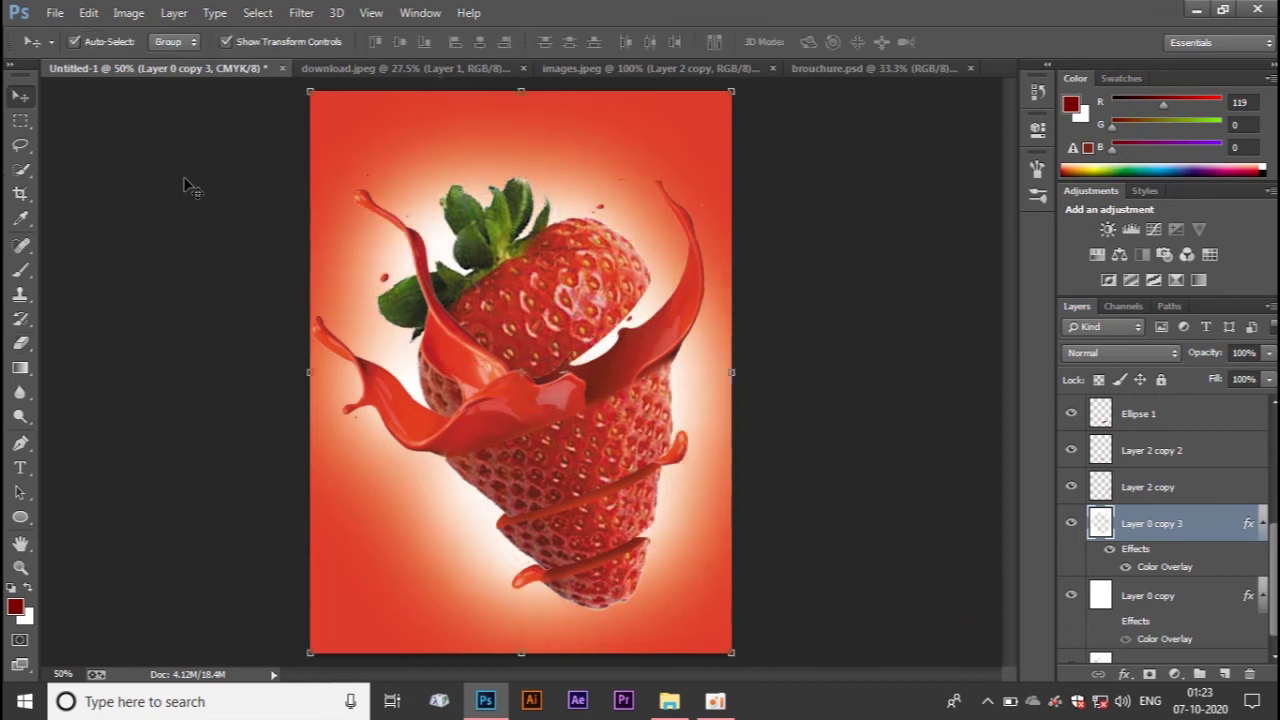
click(576, 347)
click(877, 294)
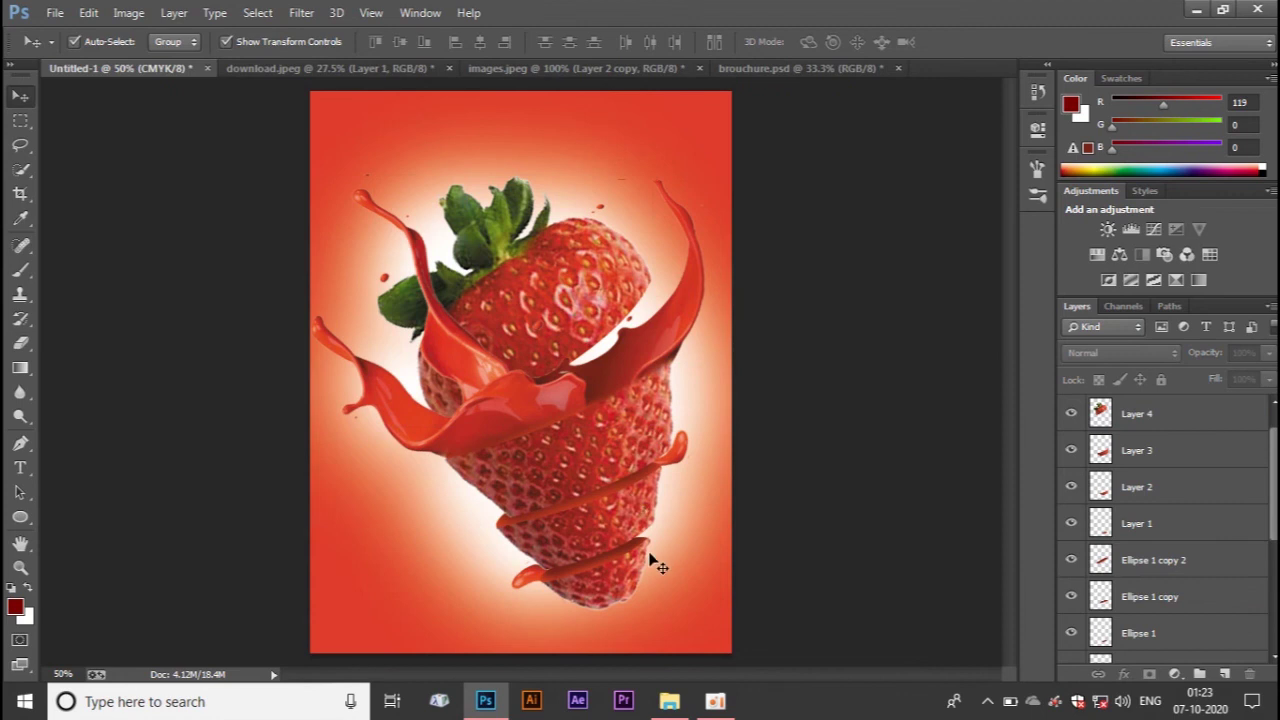
Draw a flat ellipse near the canvas top and set its layer to Multiply blending
click(20, 517)
drag(560, 139, 651, 131)
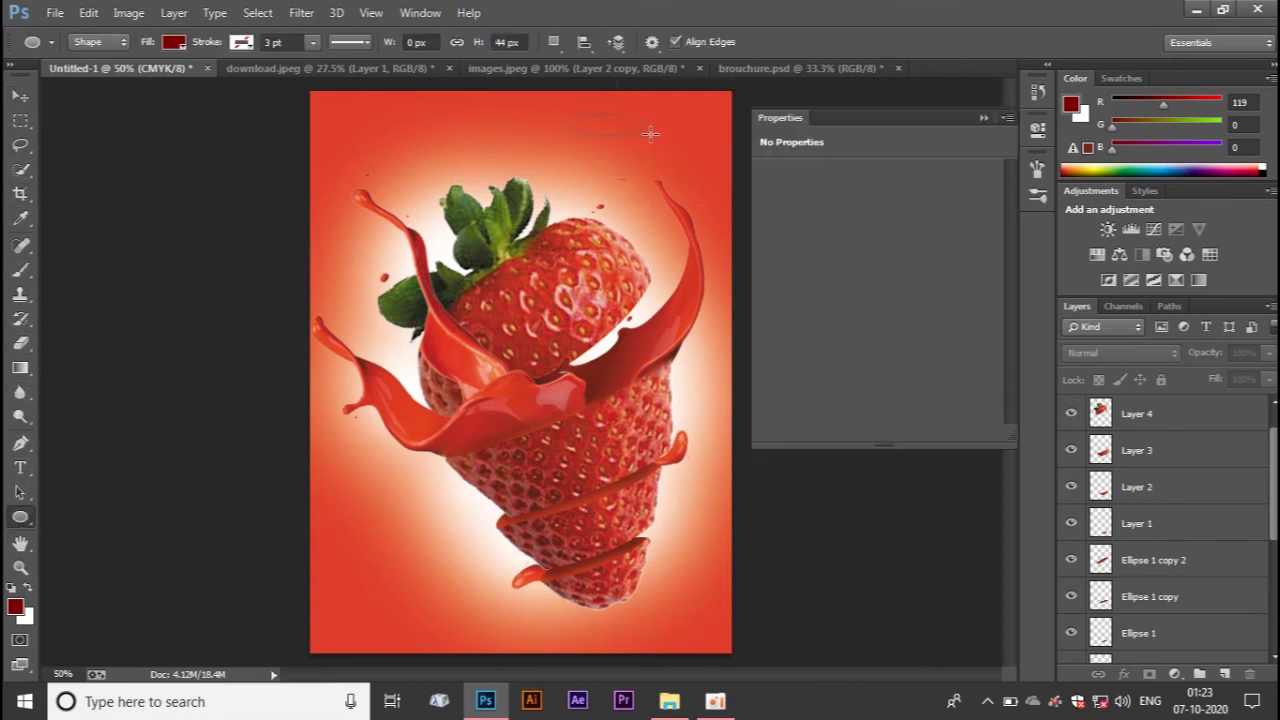
click(21, 103)
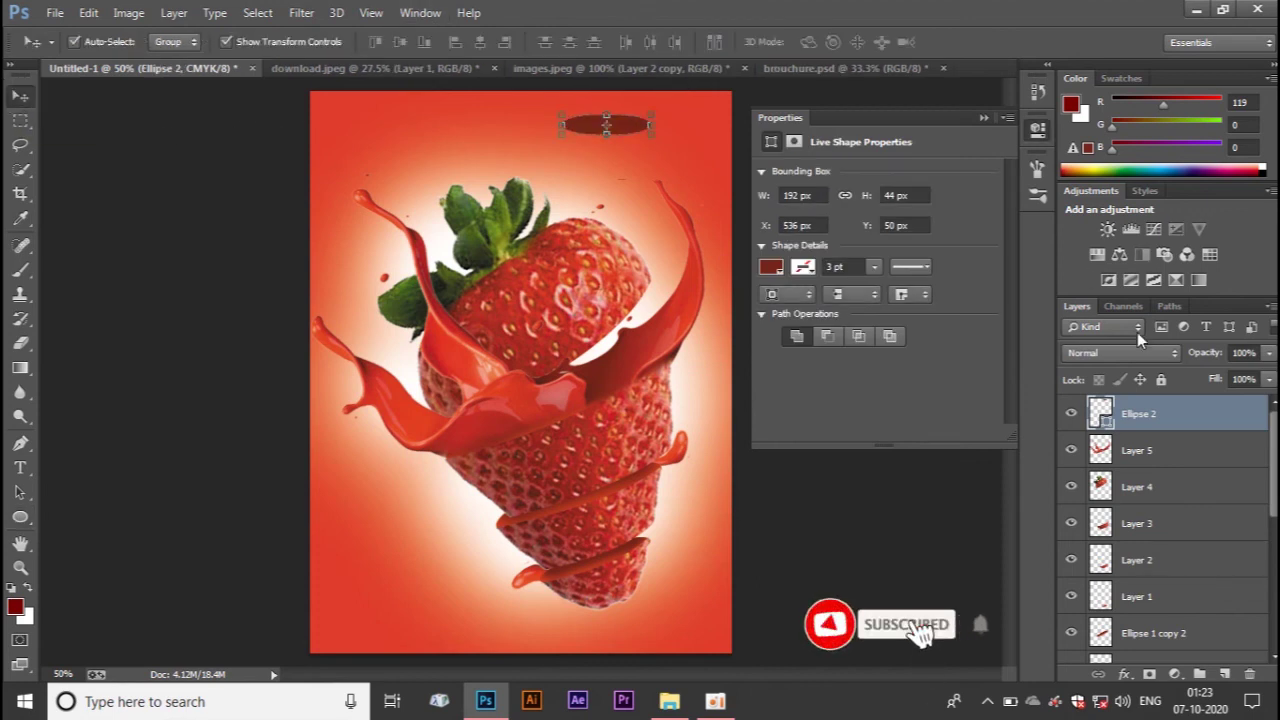
drag(1268, 353, 1194, 370)
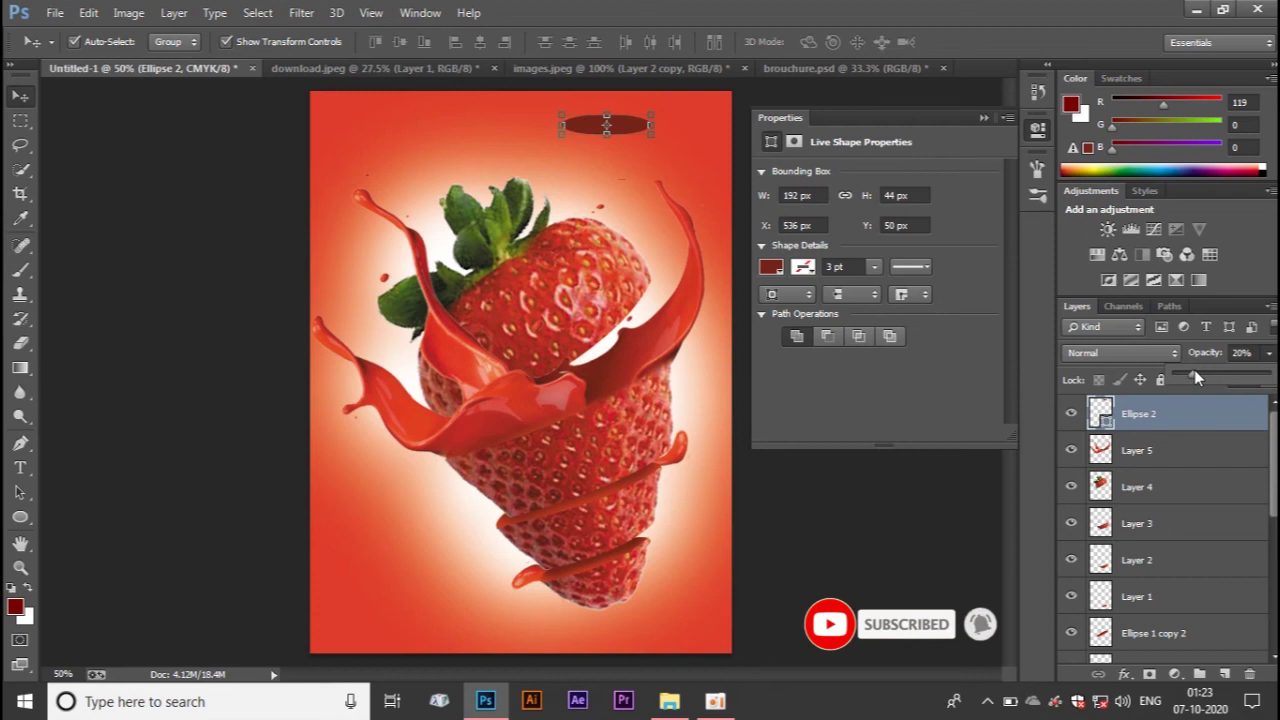
click(1120, 351)
click(1092, 230)
mouse_move(1268, 353)
mouse_down()
mouse_move(1260, 378)
mouse_move(1219, 378)
mouse_up()
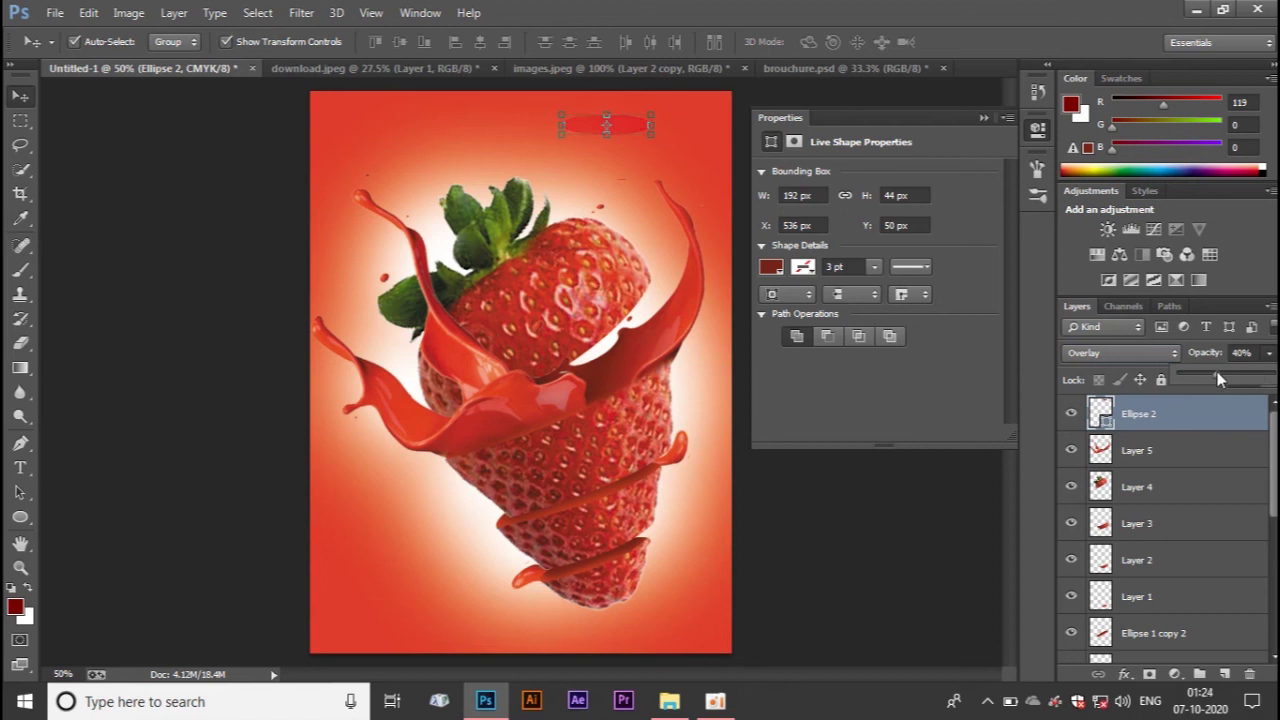
click(1120, 352)
click(1100, 76)
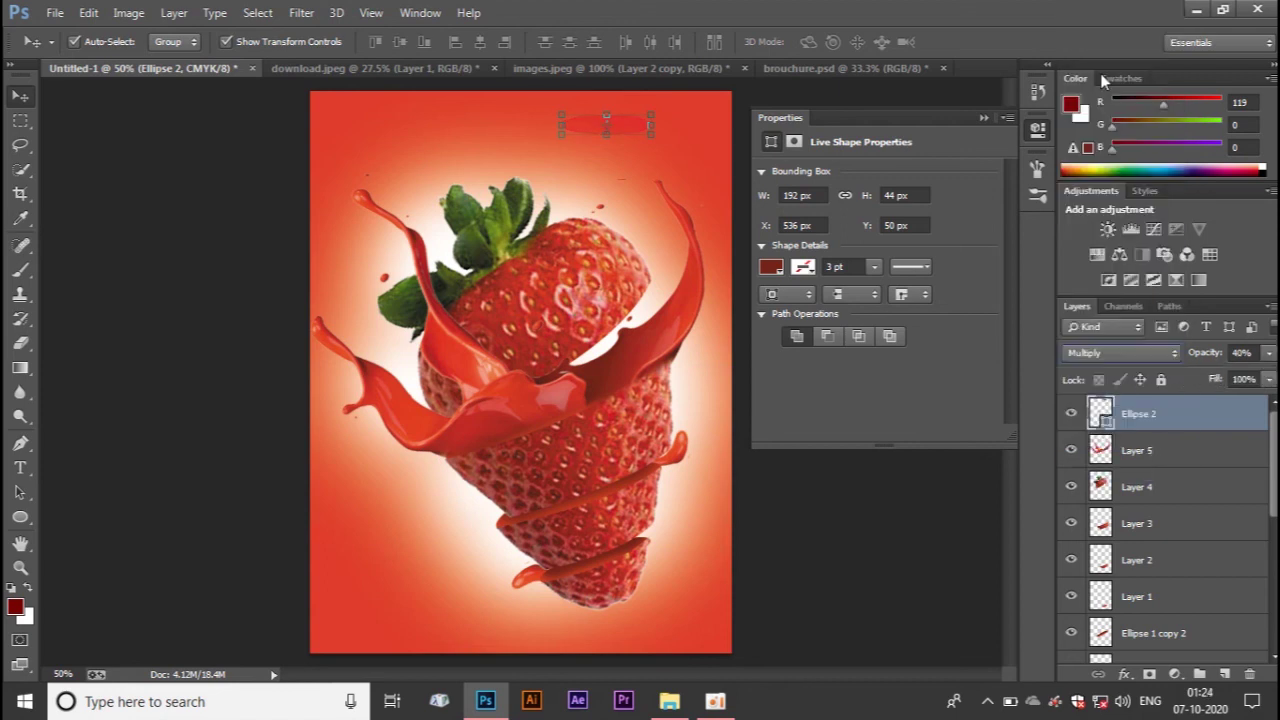
Add a Drop Shadow to Ellipse 2 with 100% opacity and size 117
double_click(1194, 416)
click(720, 437)
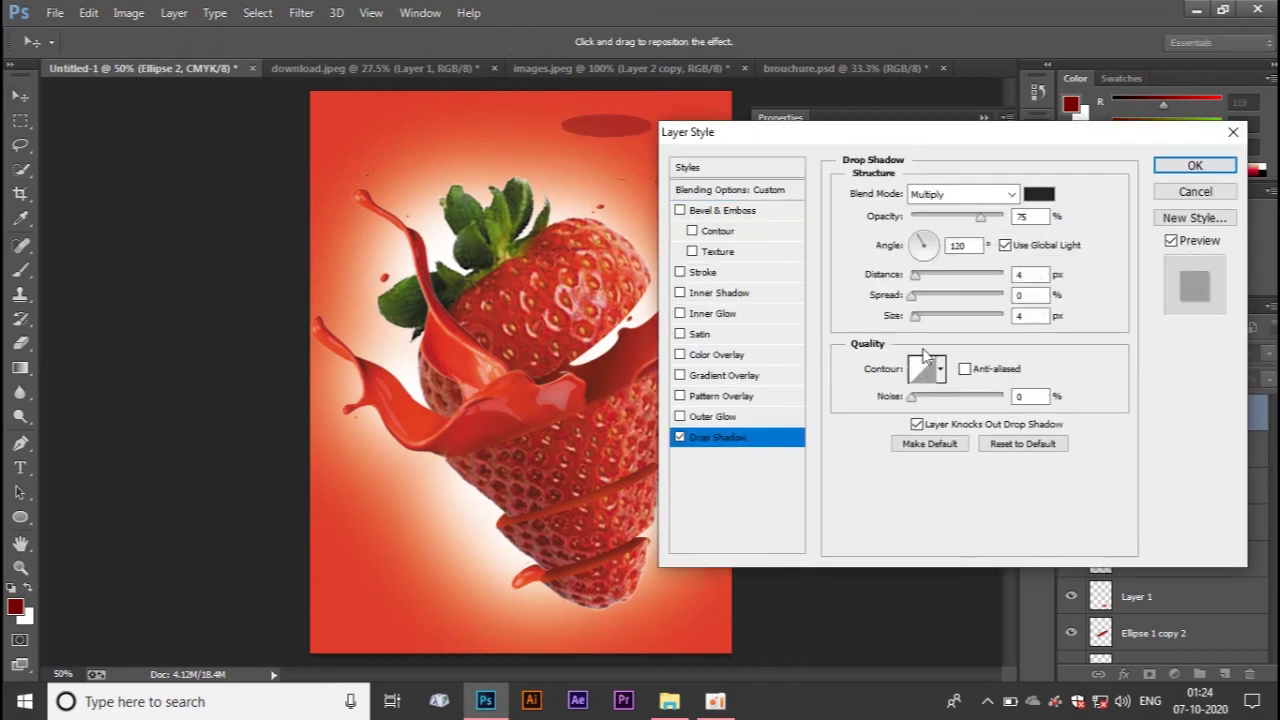
click(980, 216)
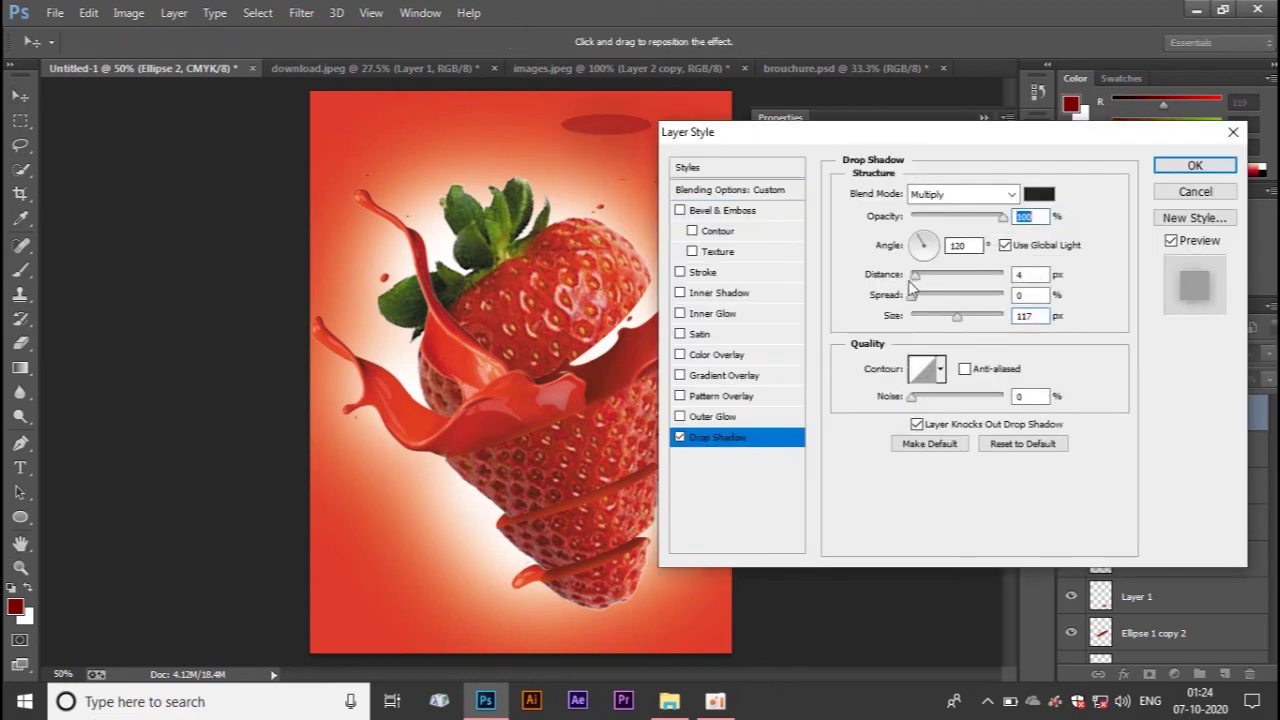
drag(912, 292, 924, 294)
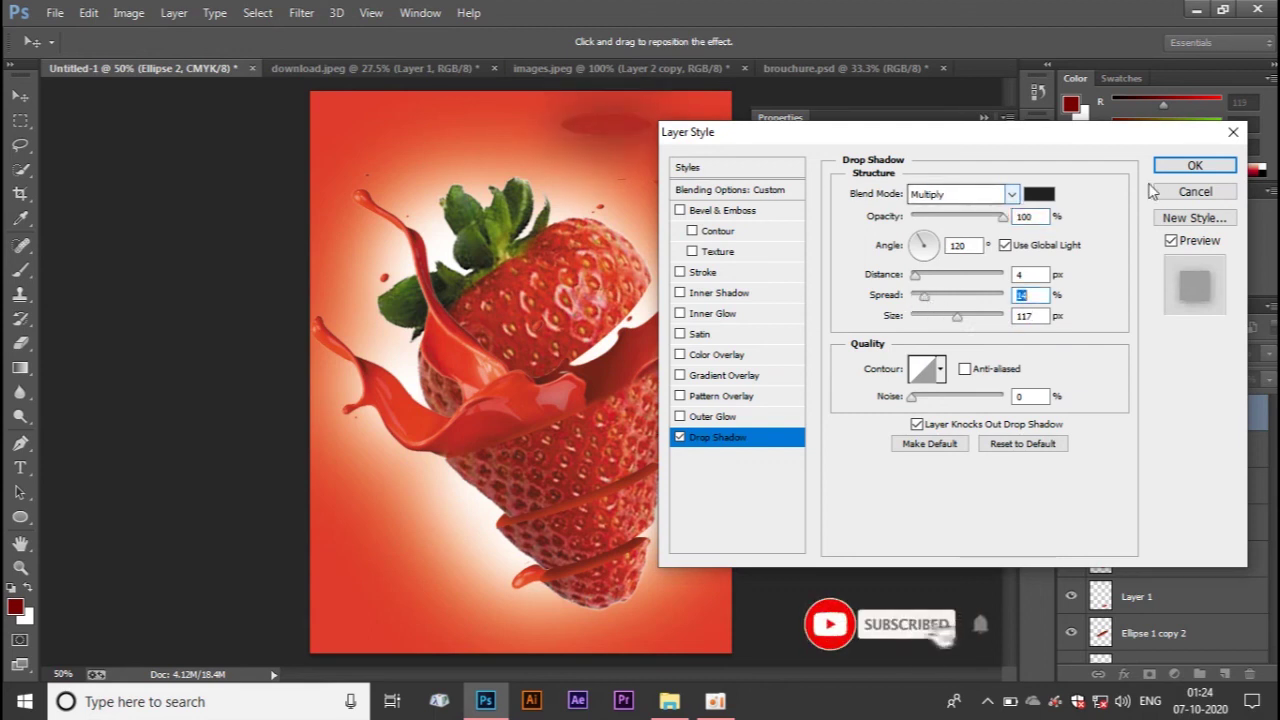
click(1192, 166)
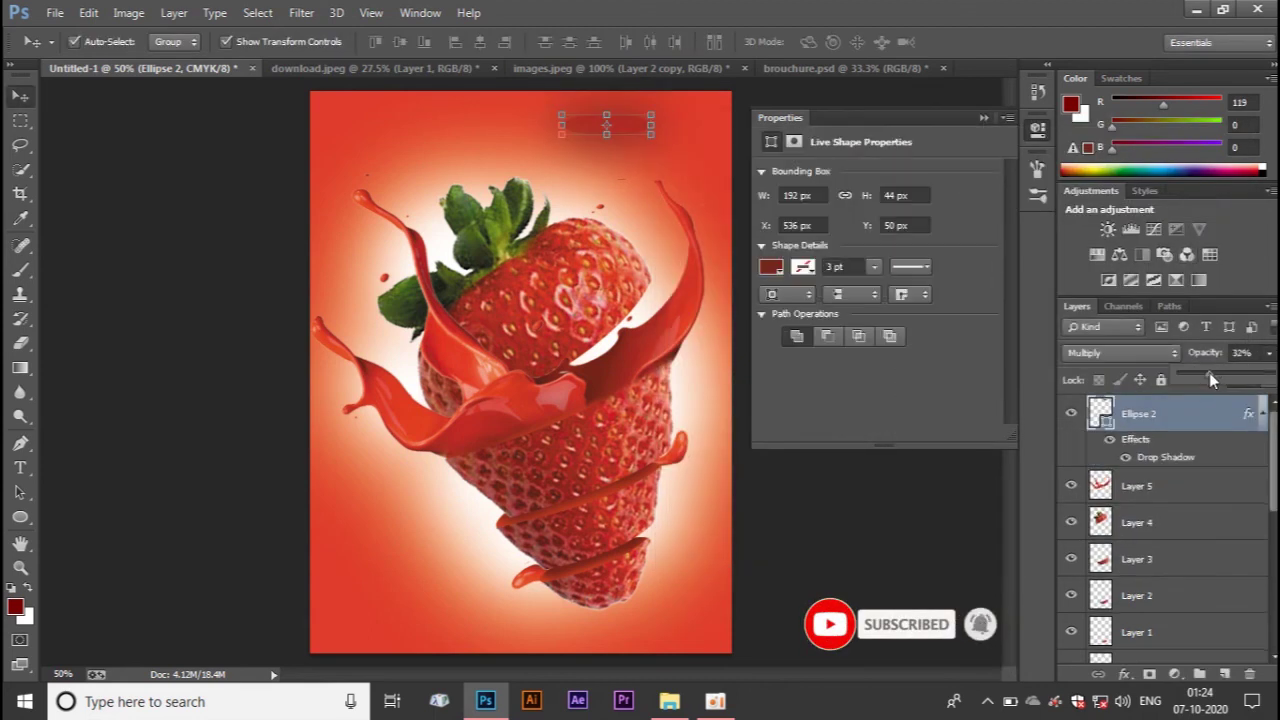
Set Ellipse 2 to 29% opacity and fill it with black
click(1190, 425)
click(781, 272)
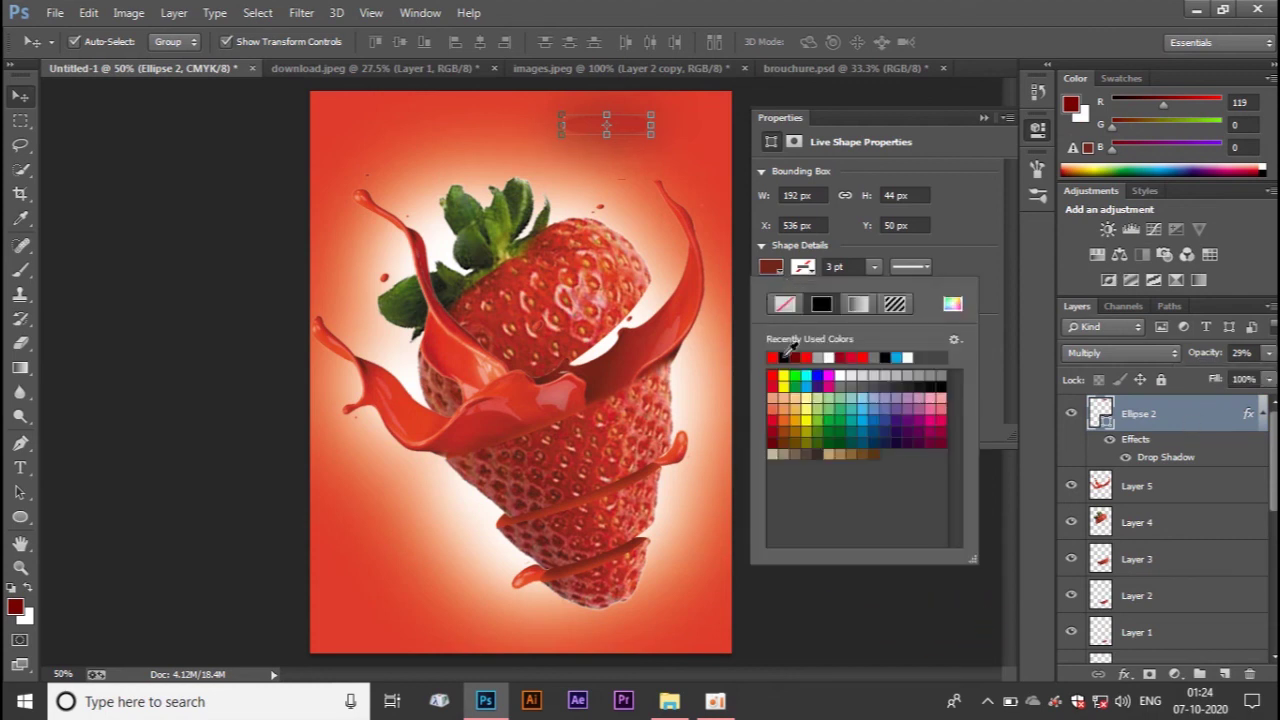
click(772, 357)
click(962, 138)
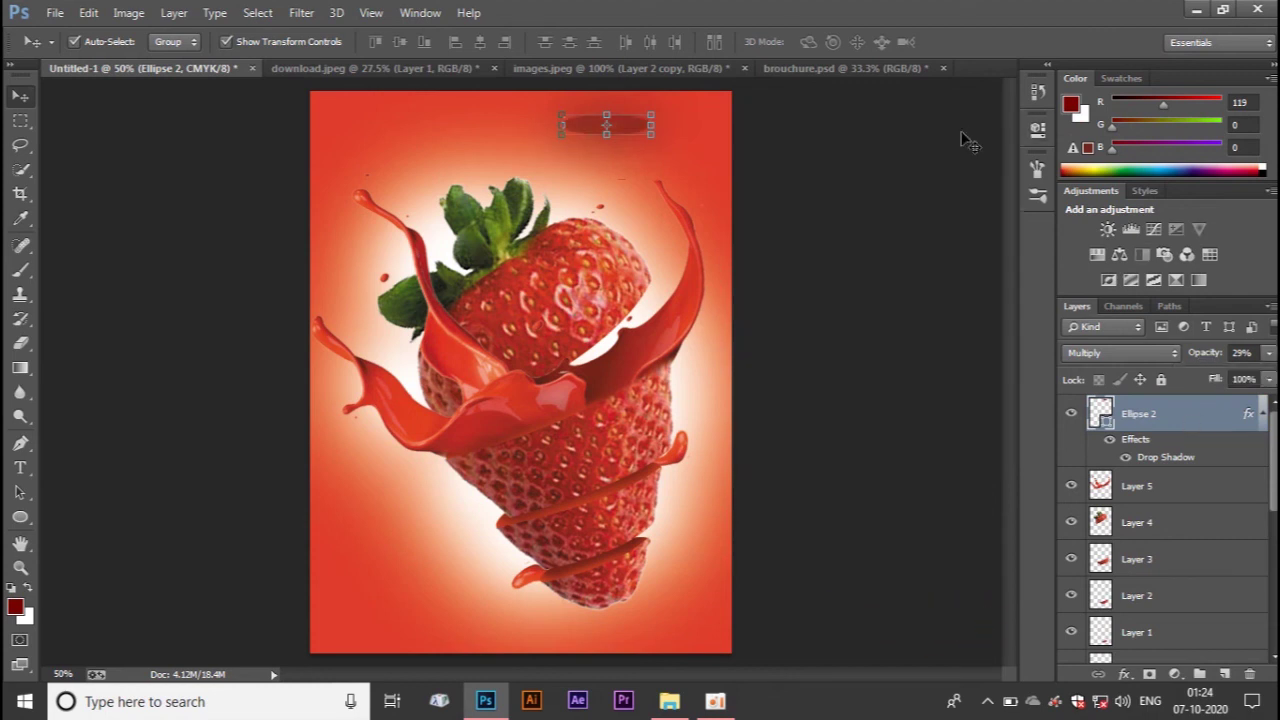
Move the ellipse beneath the strawberry's tip, rotate it about -14°, and nudge it into place
drag(632, 131, 664, 617)
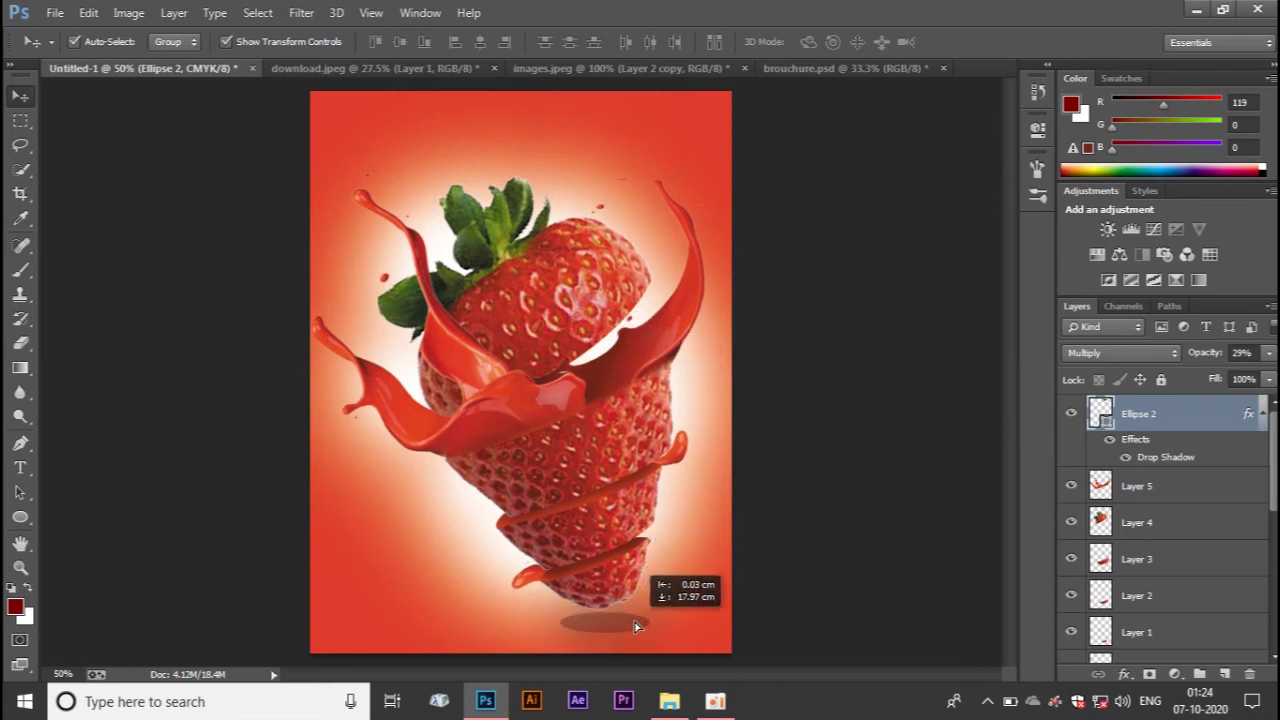
key(ctrl+t)
mouse_move(664, 617)
mouse_down()
mouse_move(661, 605)
mouse_move(629, 622)
mouse_move(638, 612)
mouse_up()
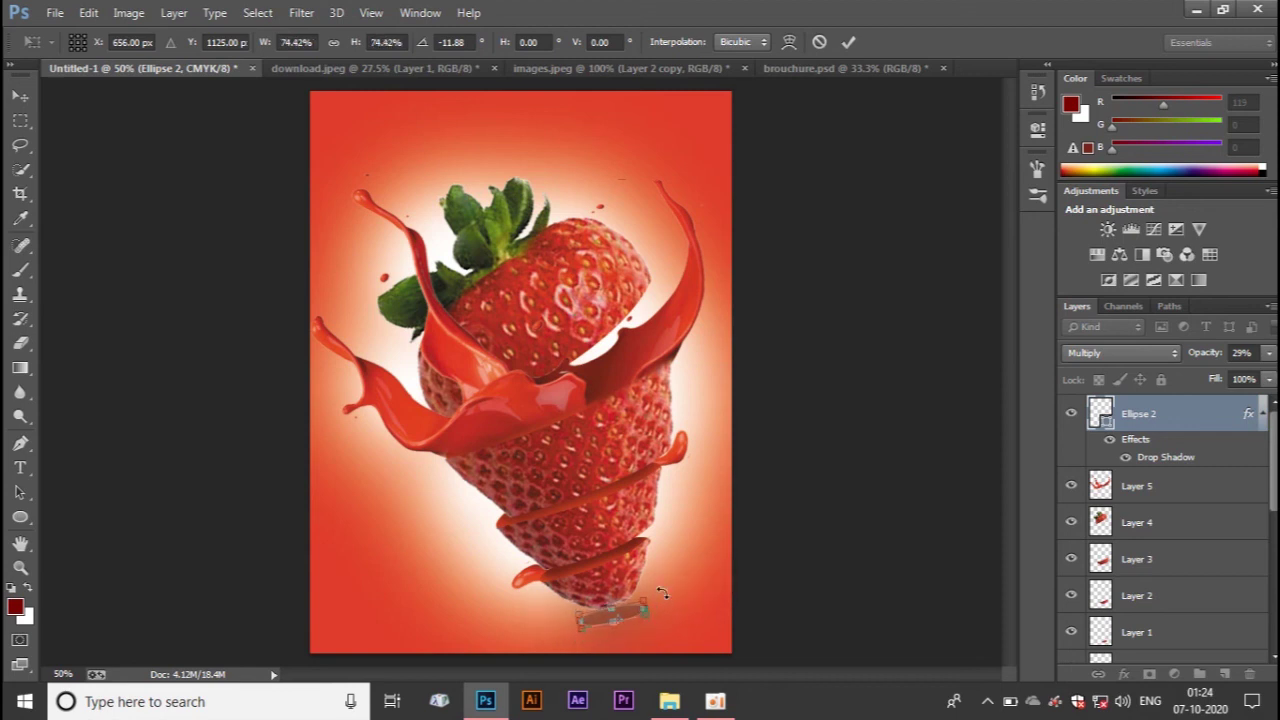
drag(668, 590, 663, 592)
key(Return)
drag(612, 614, 617, 622)
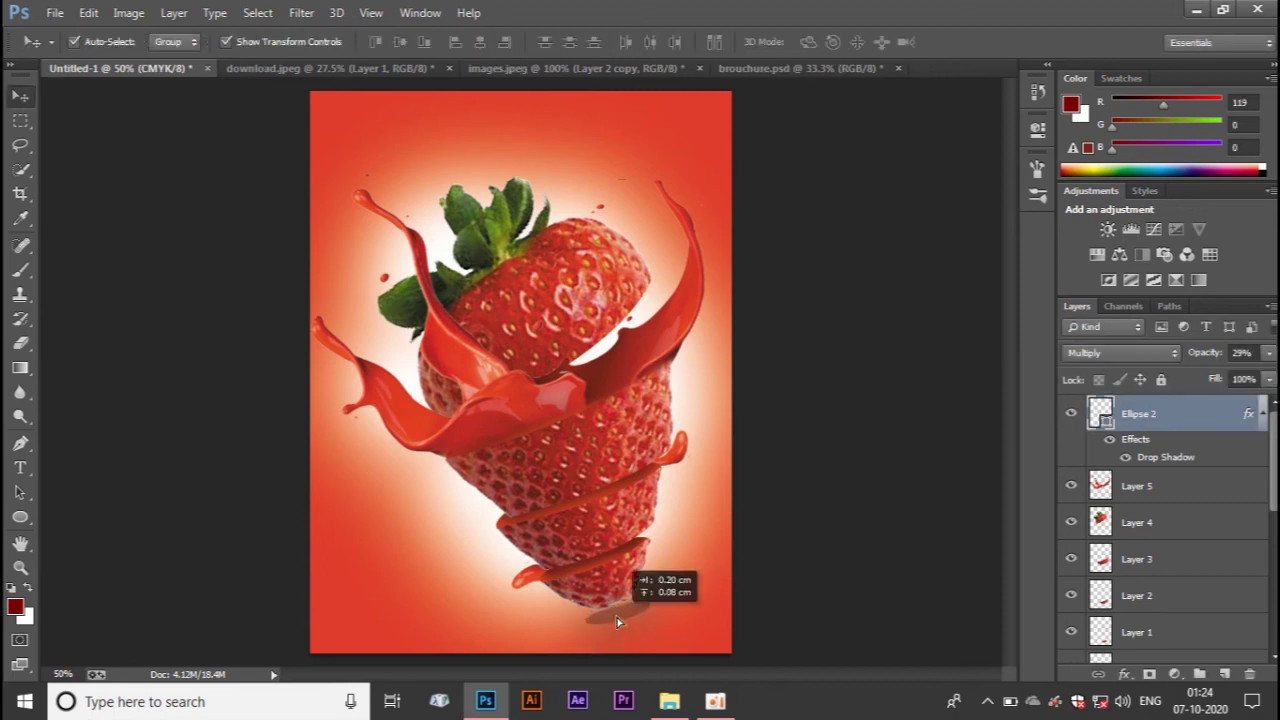
Reselect the Ellipse 2 layer and zoom out to review the whole poster
click(808, 457)
click(1199, 437)
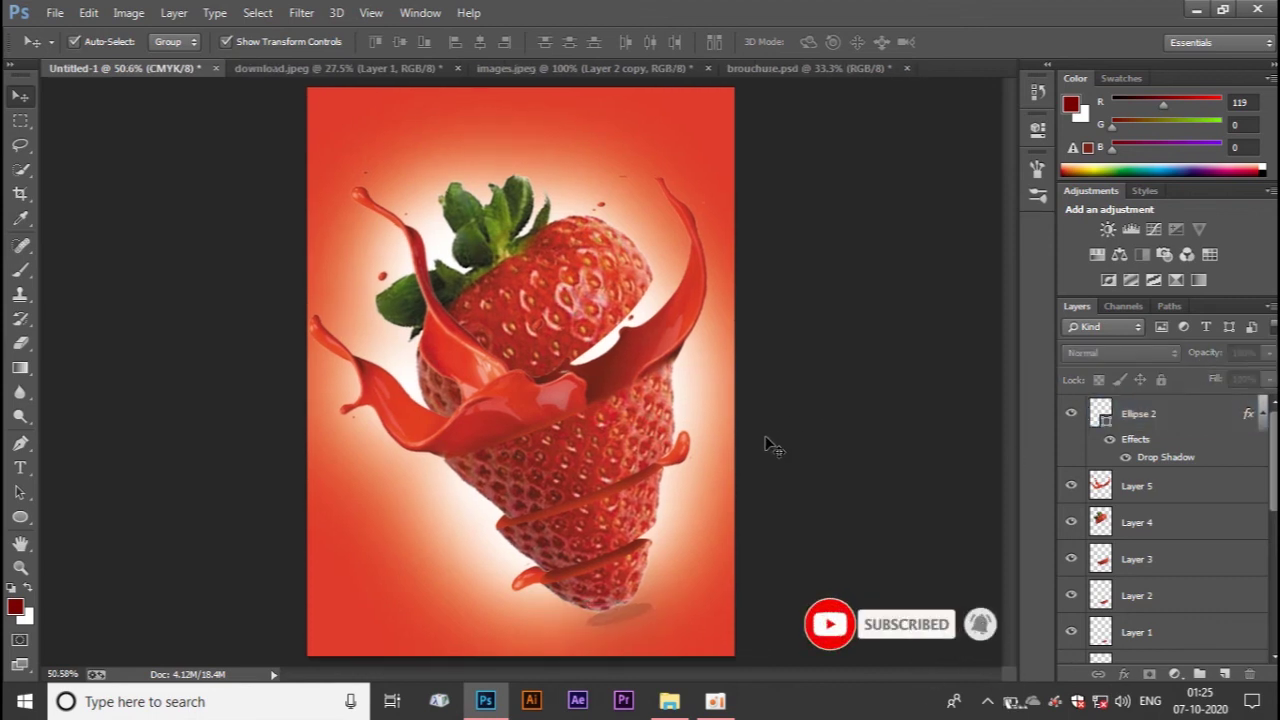
key(ctrl+minus)
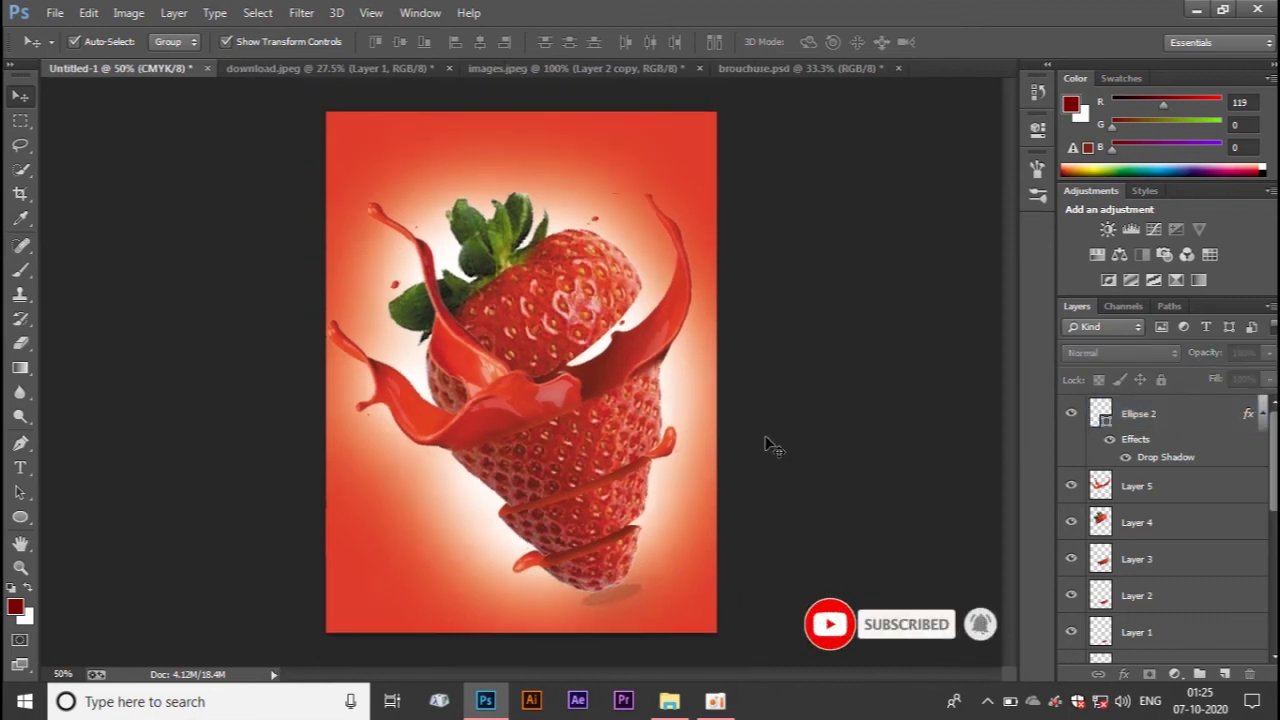
key(ctrl+plus)
key(ctrl+minus)
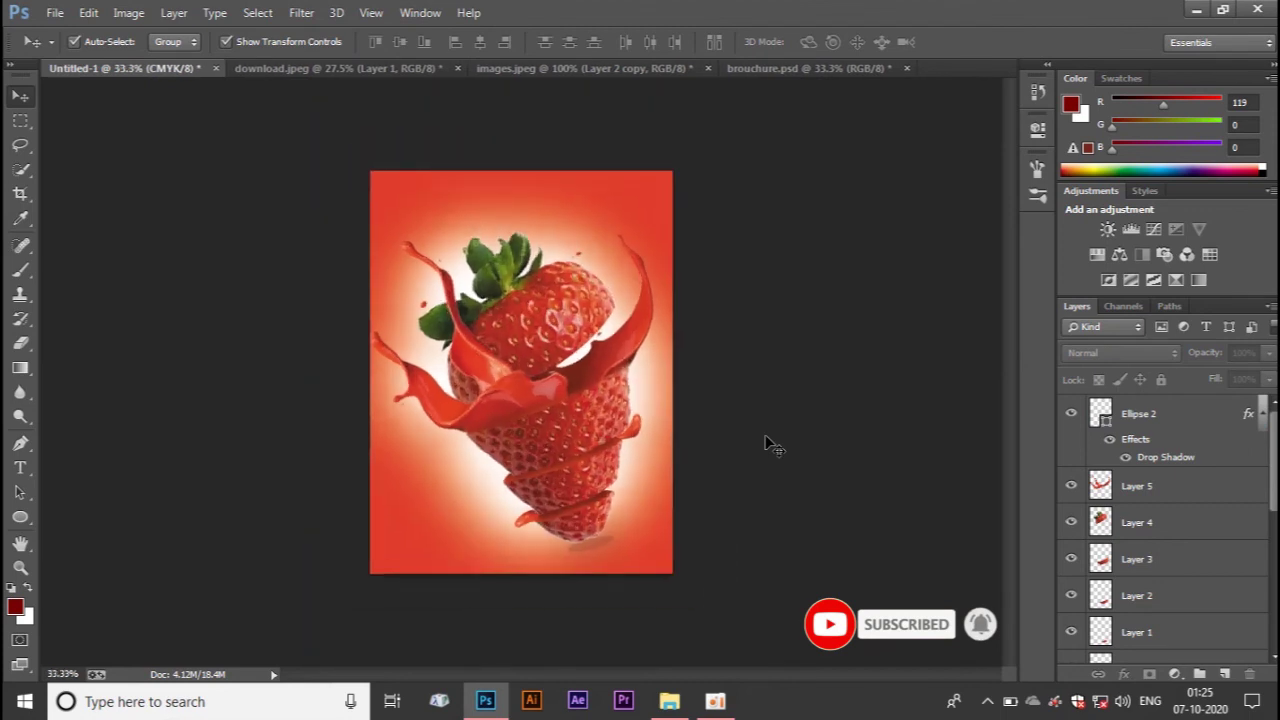